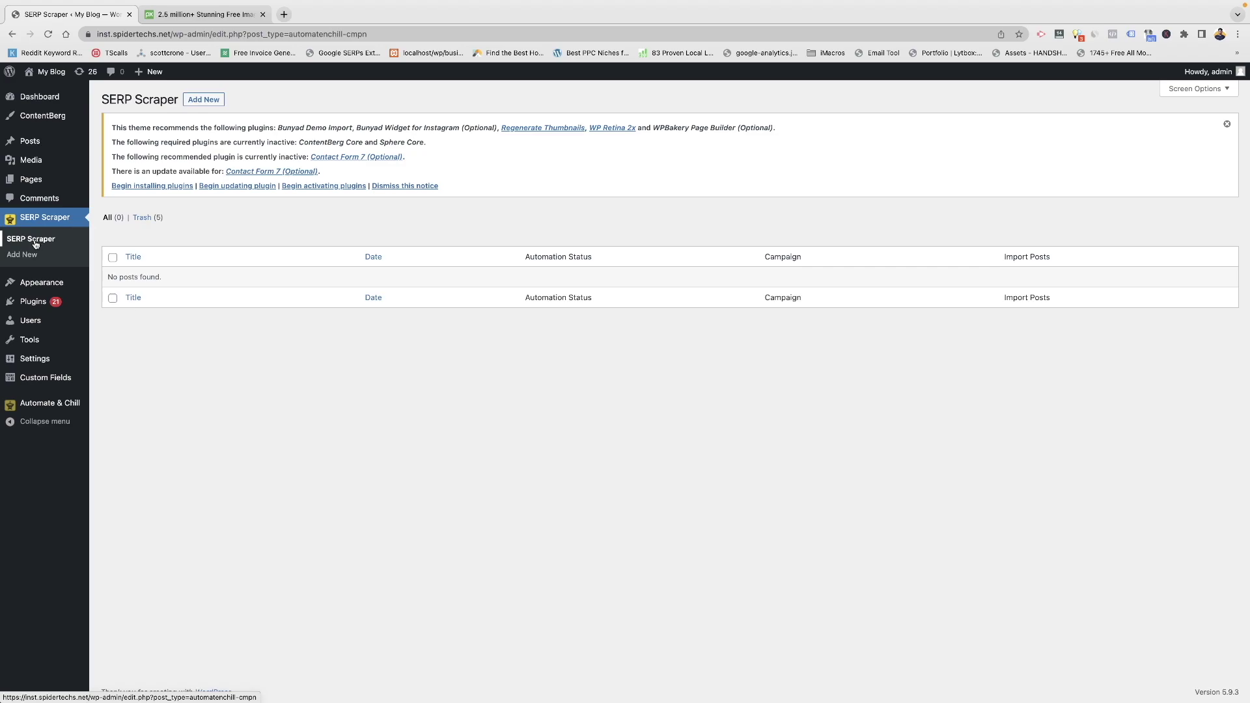
Start a new SERP Scraper campaign from the empty campaign list
left_click(206, 101)
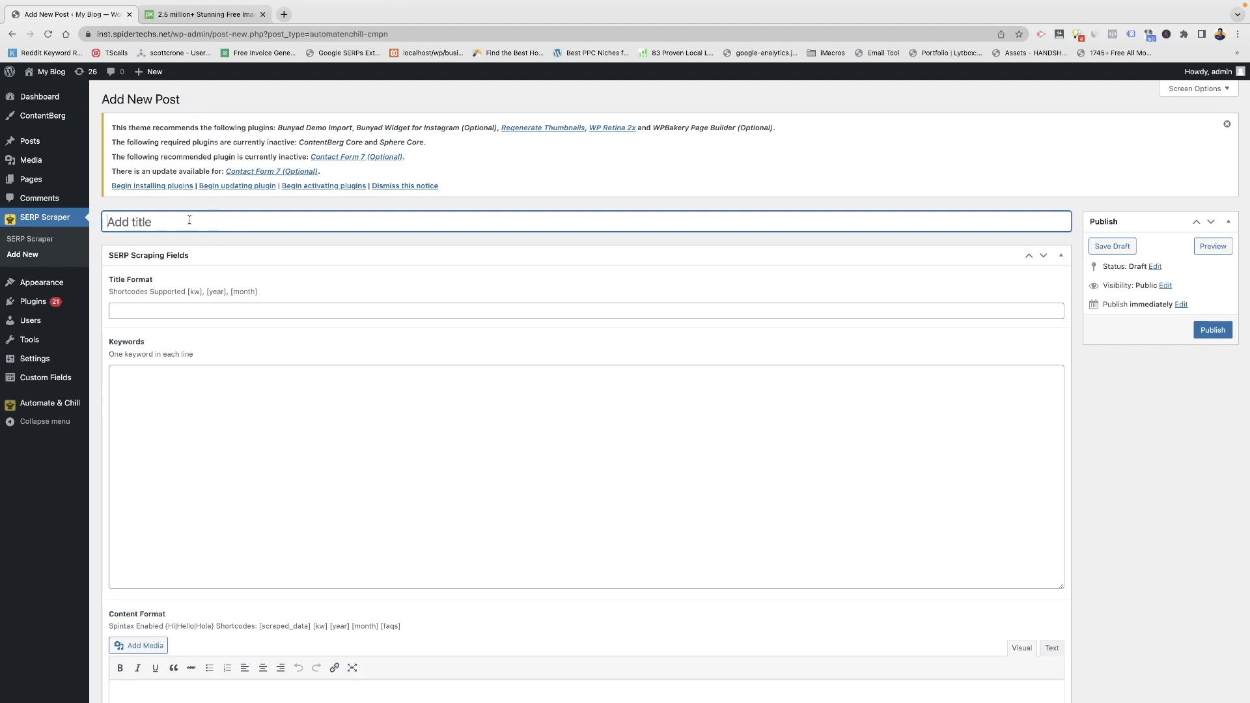
Title the campaign Demo and begin the title format with [kw]
type("Demo")
left_click(192, 310)
left_click(175, 332)
scroll(127, 331, "left", 1)
scroll(126, 330, "up", 2)
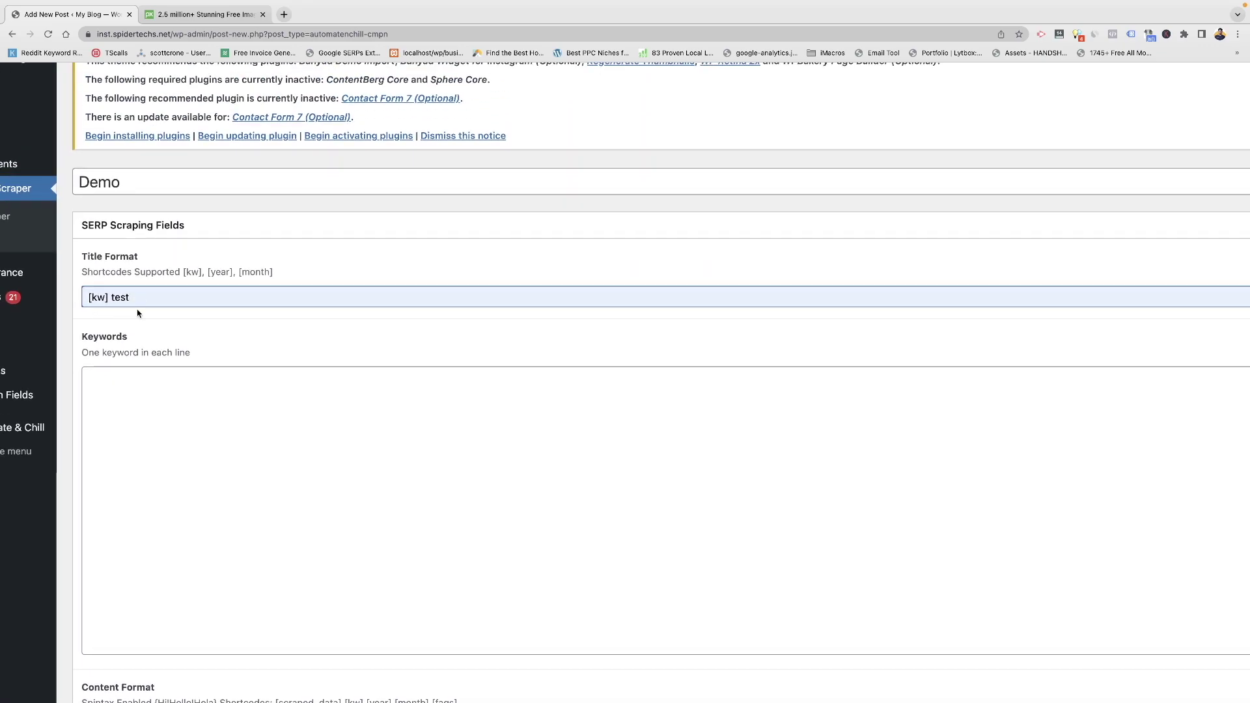
double_click(120, 299)
key("BackSpace")
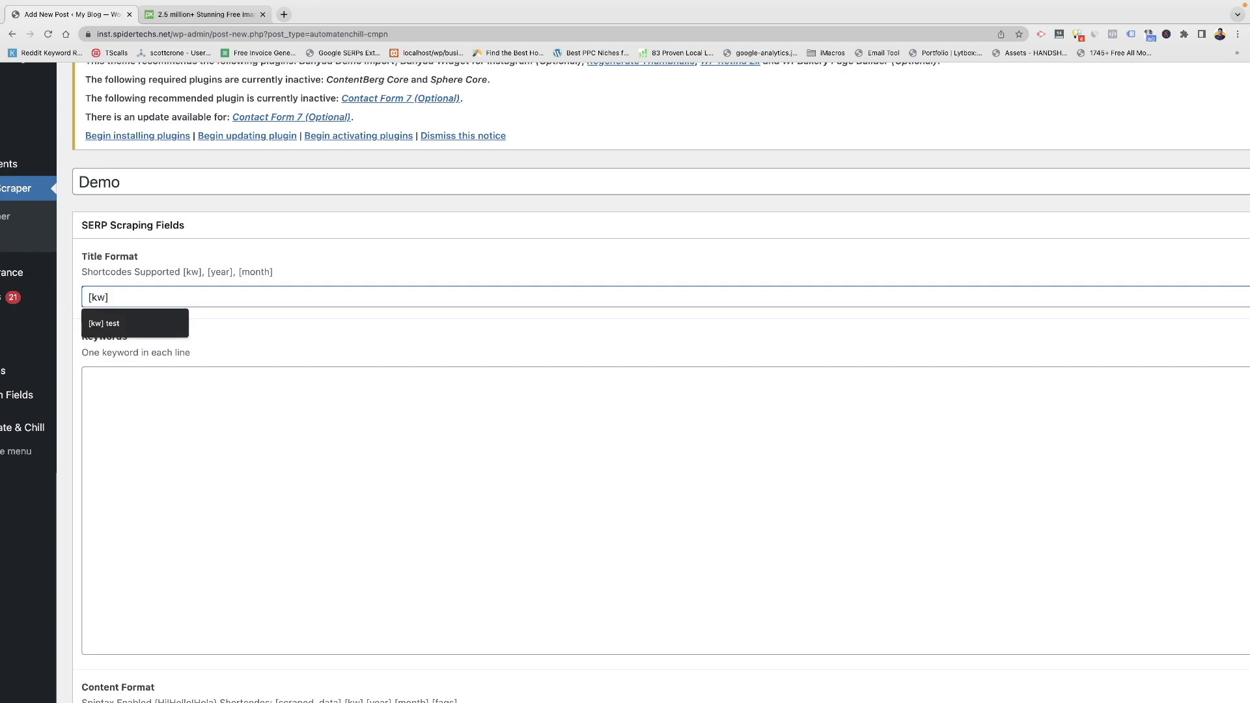
key("Home")
Complete the title format as '[kw] - Best Resources'
type("Best")
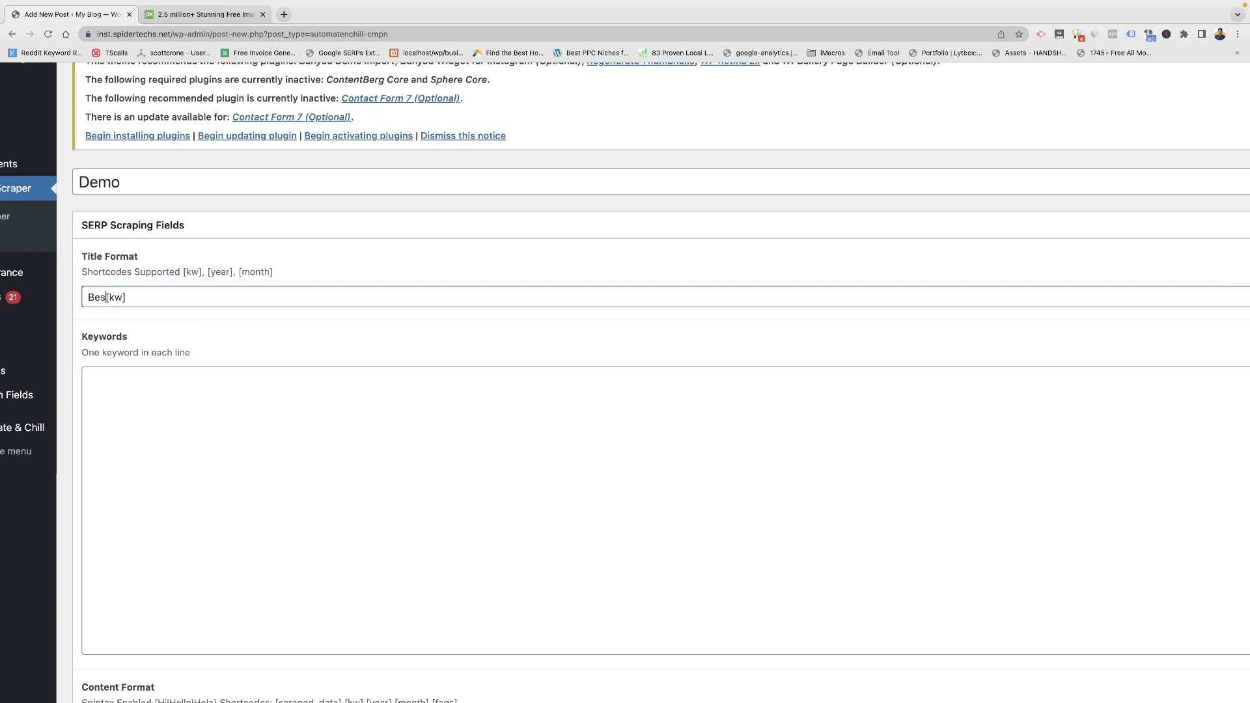
key("shift+Home")
key("BackSpace")
key("End")
type("- ")
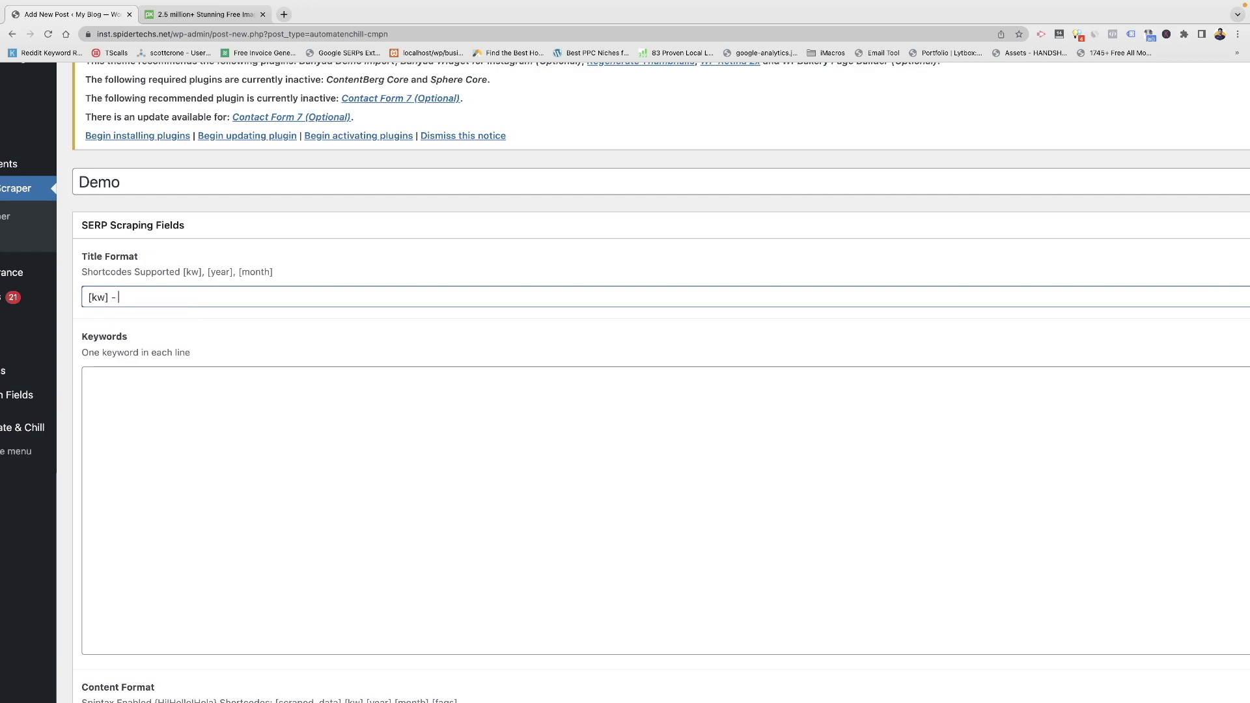
type("Best websites")
scroll(156, 286, "down", 2)
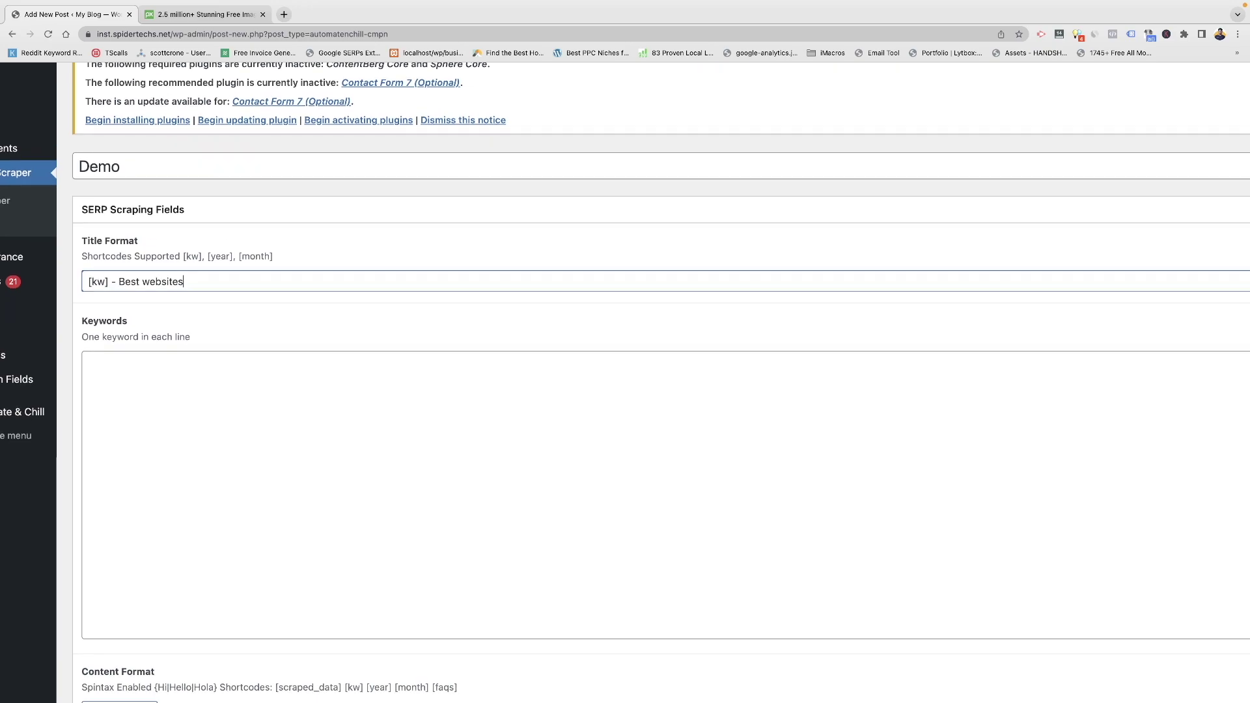
double_click(166, 242)
type("Resources")
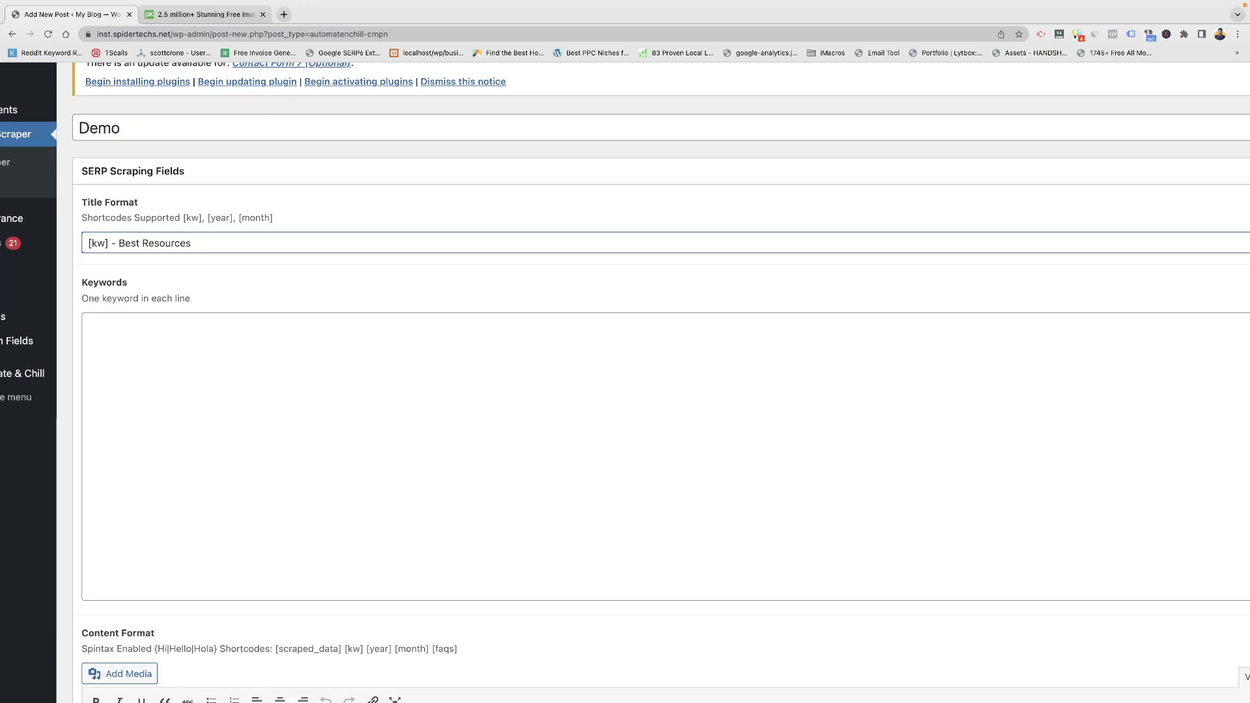
Paste the nine ITIN home-loan keywords from cells B2:B10 into the keyword list
left_click(218, 354)
key("super+Tab")
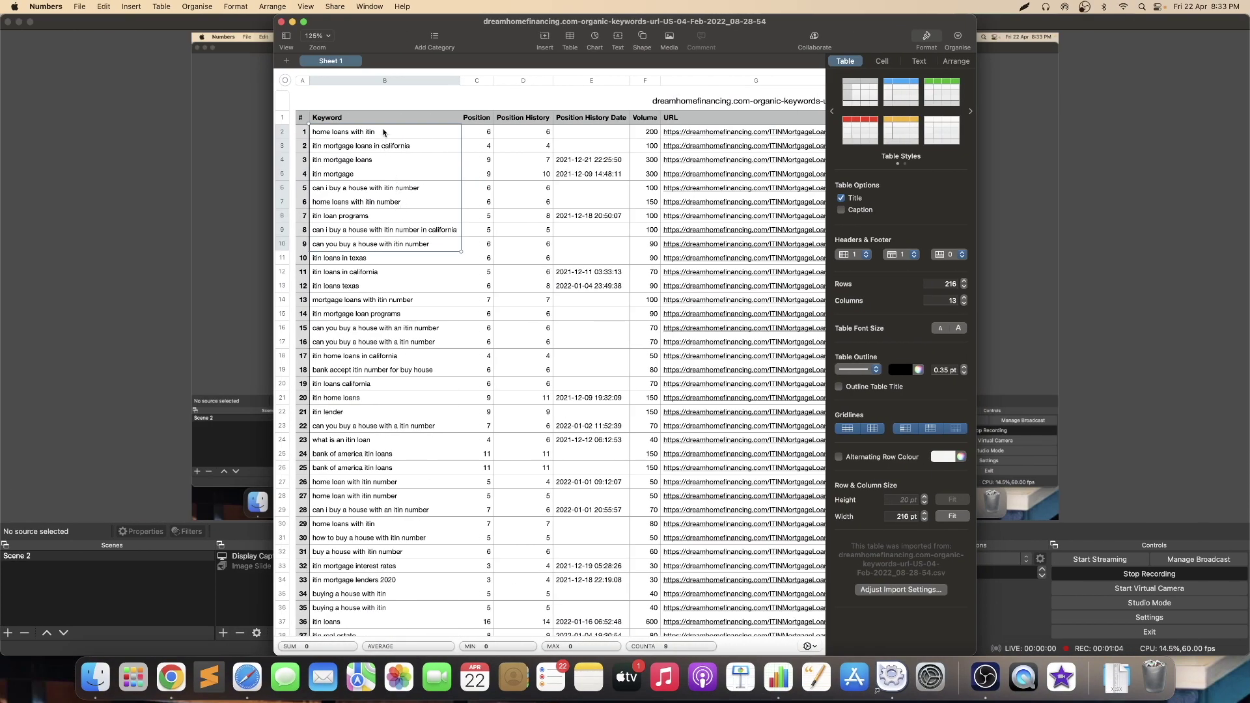
left_click(385, 133)
left_click(400, 244, "shift")
key("super+c")
key("super+Tab")
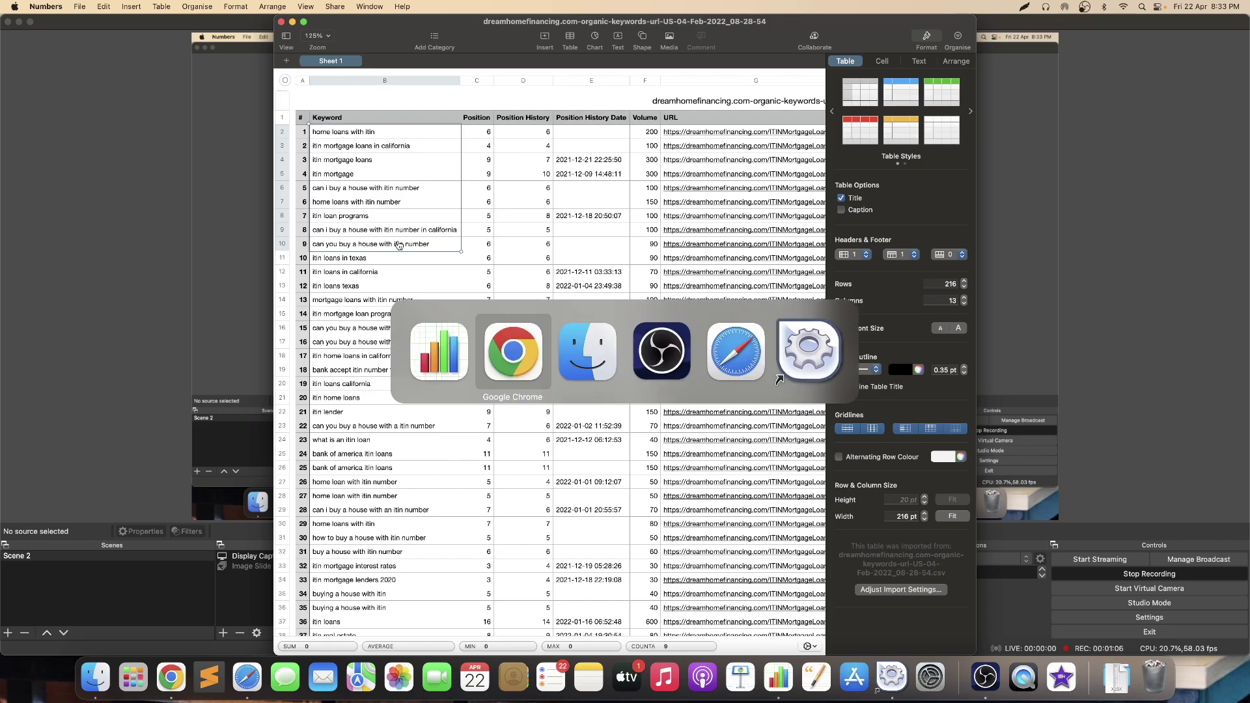
key("super+v")
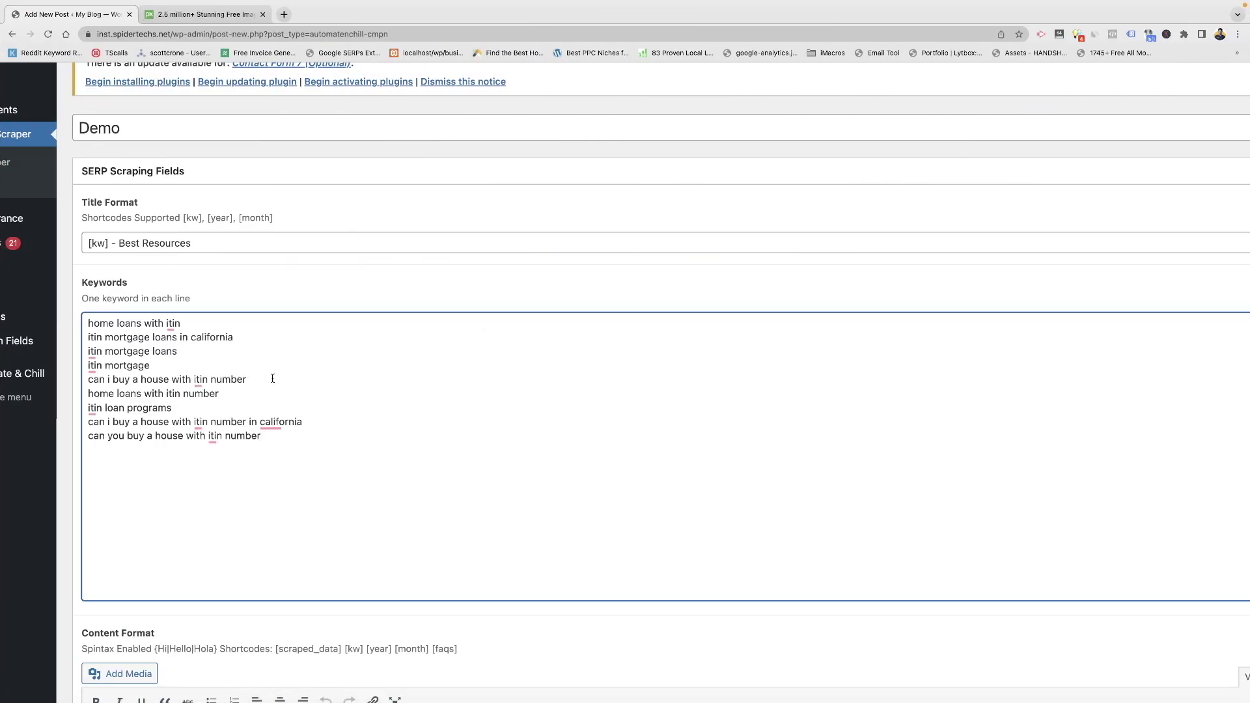
Replace the draft Content Format text with 'Are you searching for [kw]'
scroll(273, 379, "down", 3)
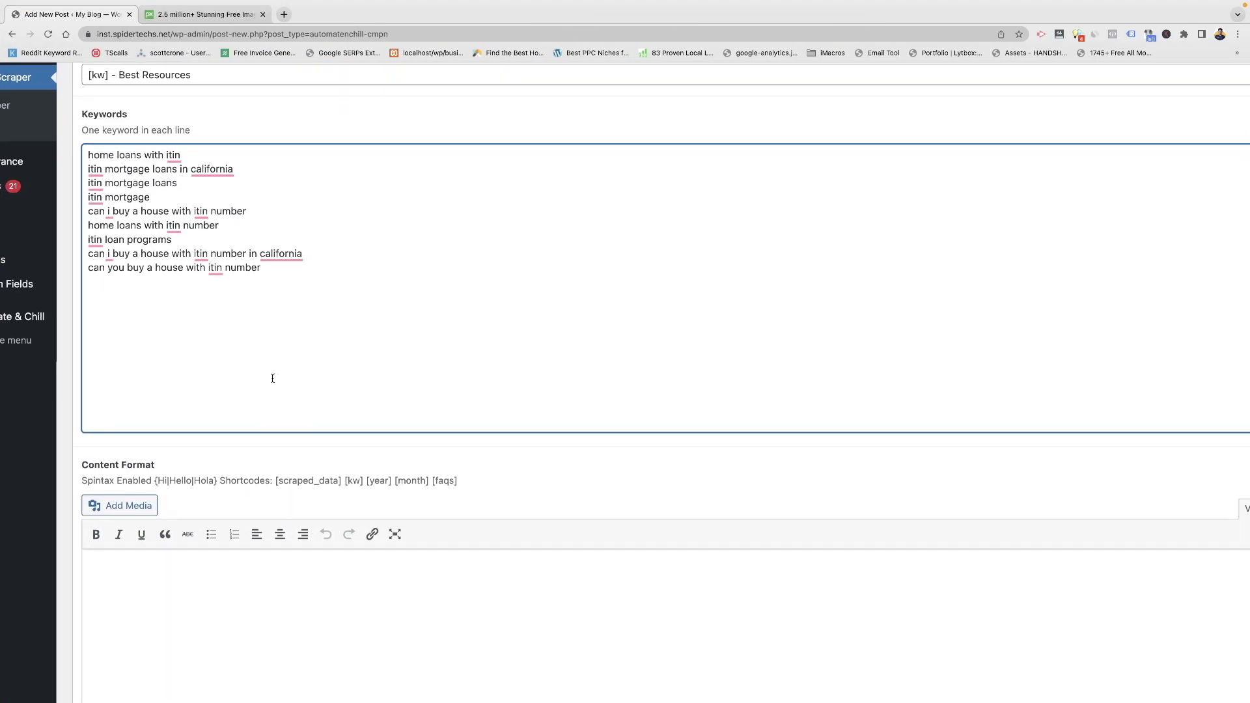
scroll(273, 378, "down", 3)
left_click(260, 422)
type("H")
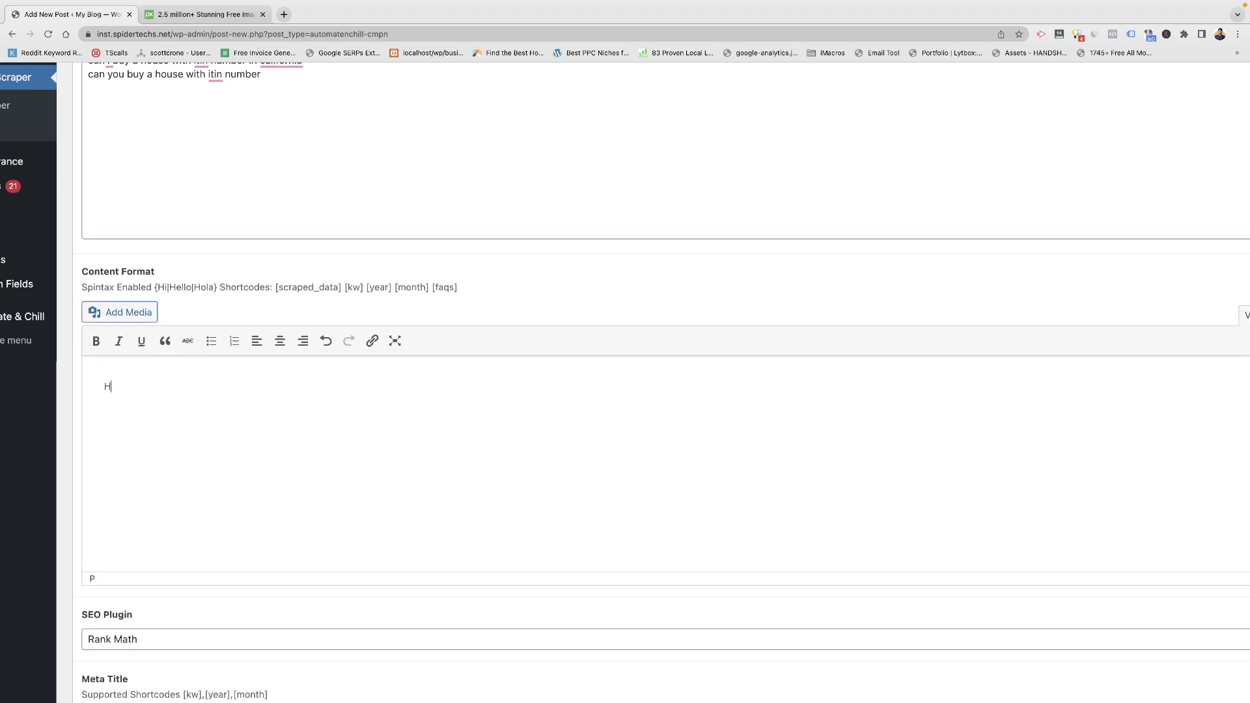
type("ere I am adding the content form")
key("ctrl+a")
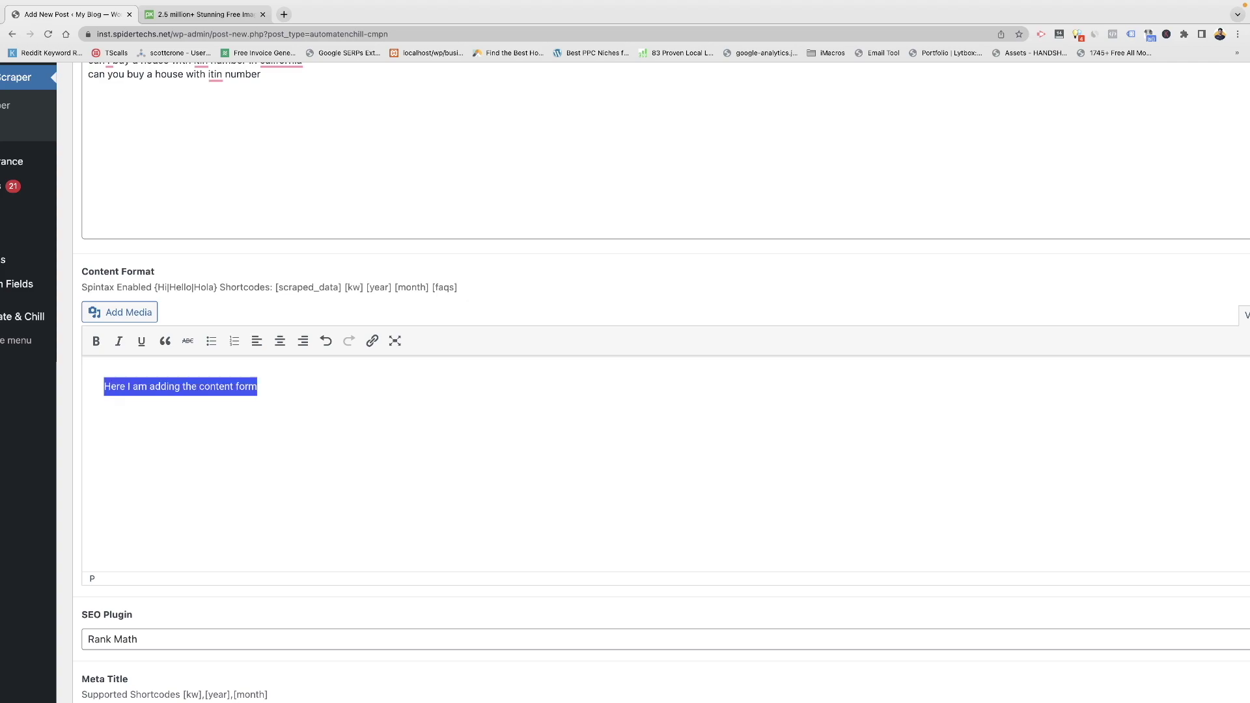
type("Are you sear")
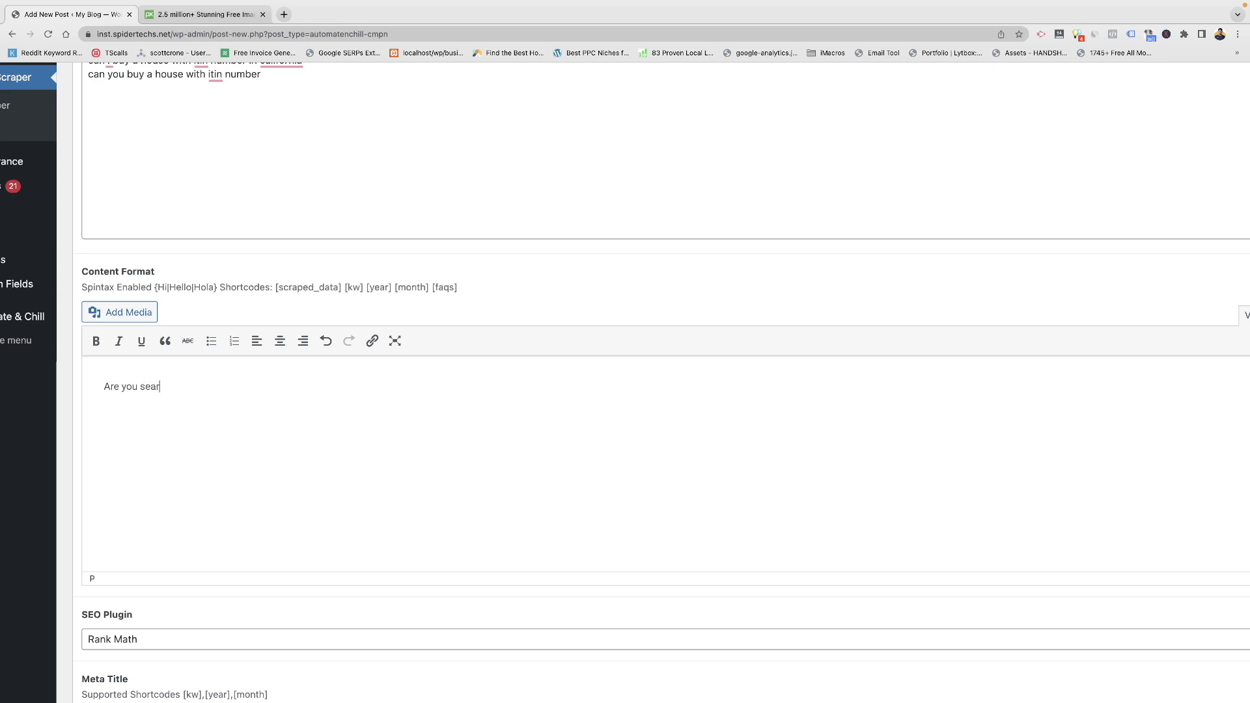
type("ching for [lw]")
key("BackSpace")
key("BackSpace")
key("BackSpace")
type("kw]")
Make the [kw] shortcode bold and end the question with '?'
key("shift+Left")
key("shift+Left")
key("shift+Left")
key("shift+Left")
key("super+b")
key("Right")
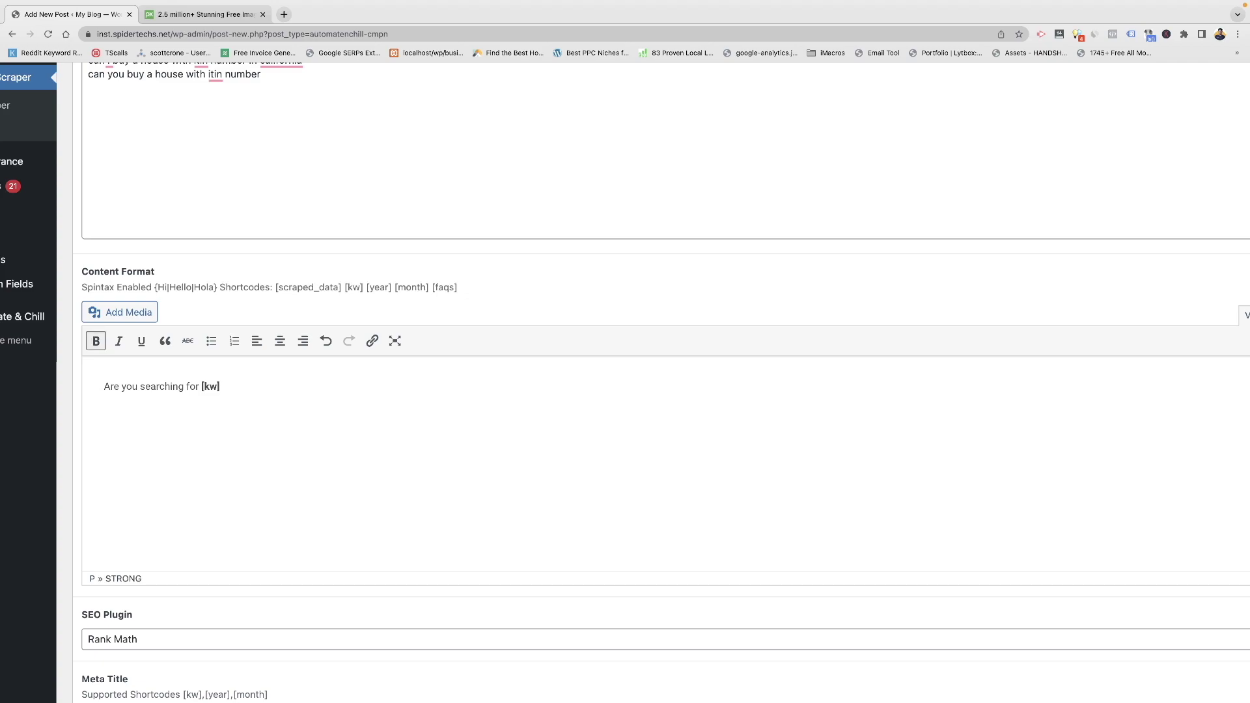
type("?")
key("super+b")
Add the resources sentence with [scraped_data] and [faqs], removing the stray [year] line
type("Get everythi")
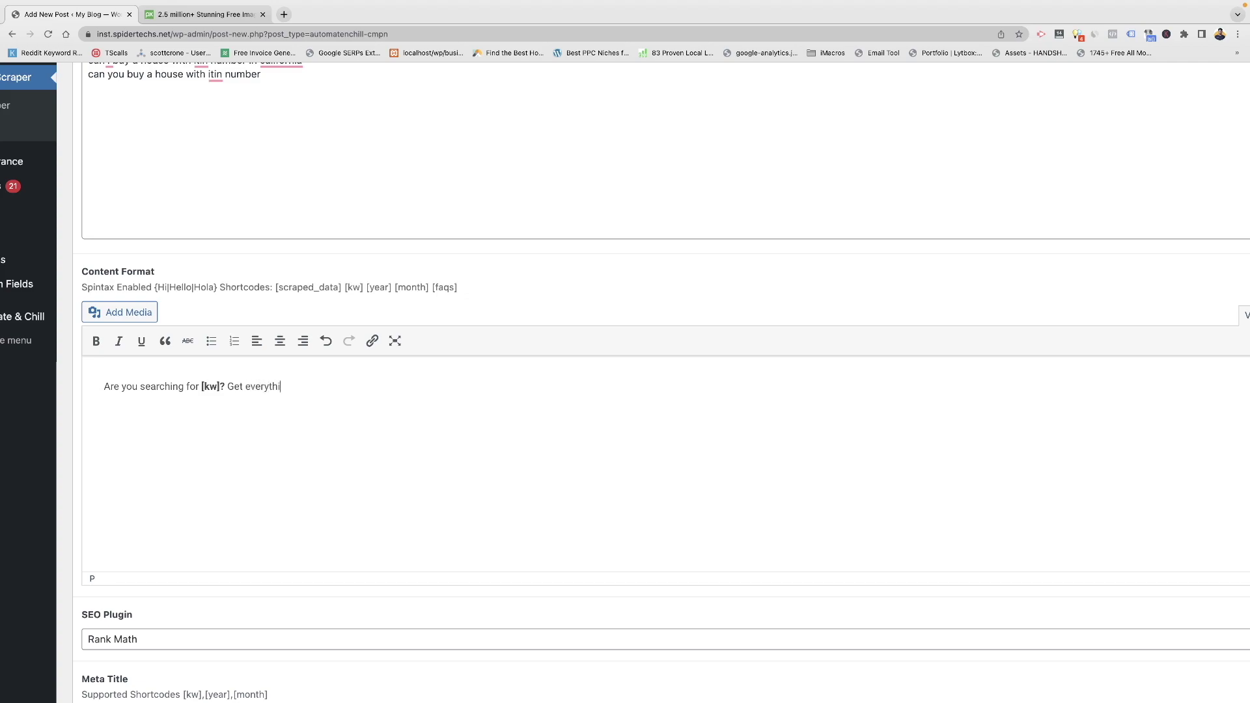
type("ng you need to know about [kw] using t")
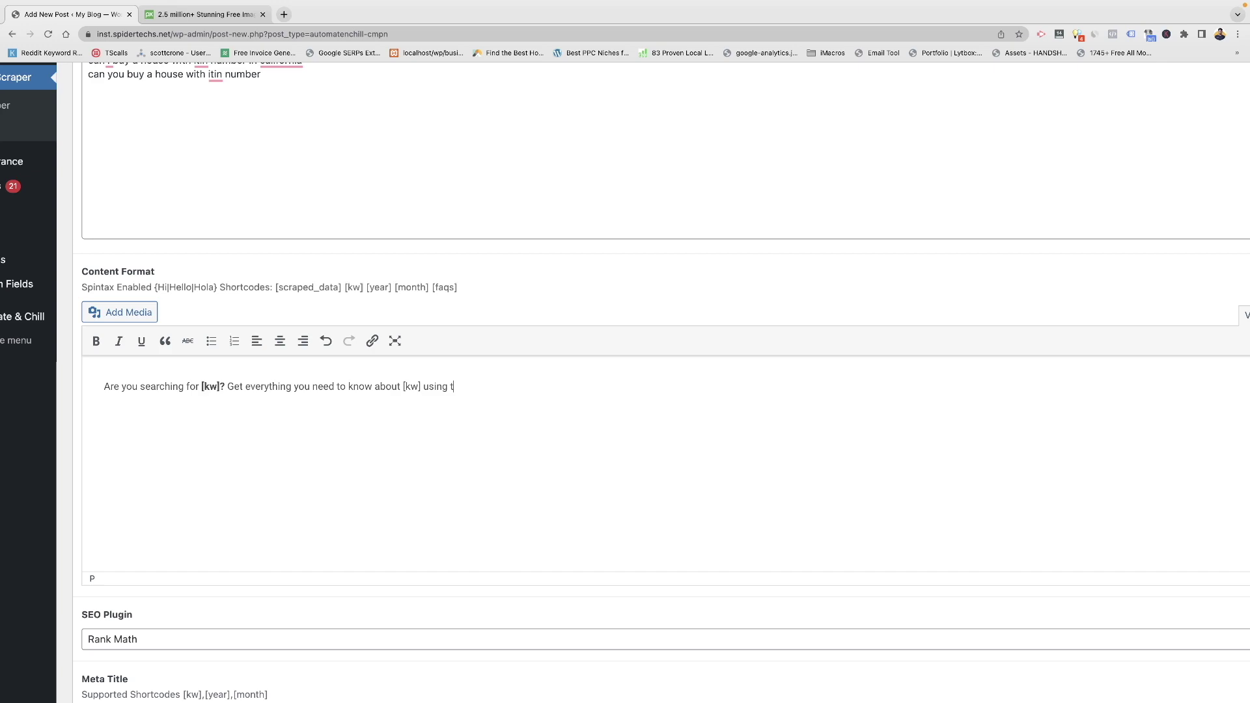
type("he resources give")
type("n below:")
type(":")
type("[scraped_d")
type("ata")
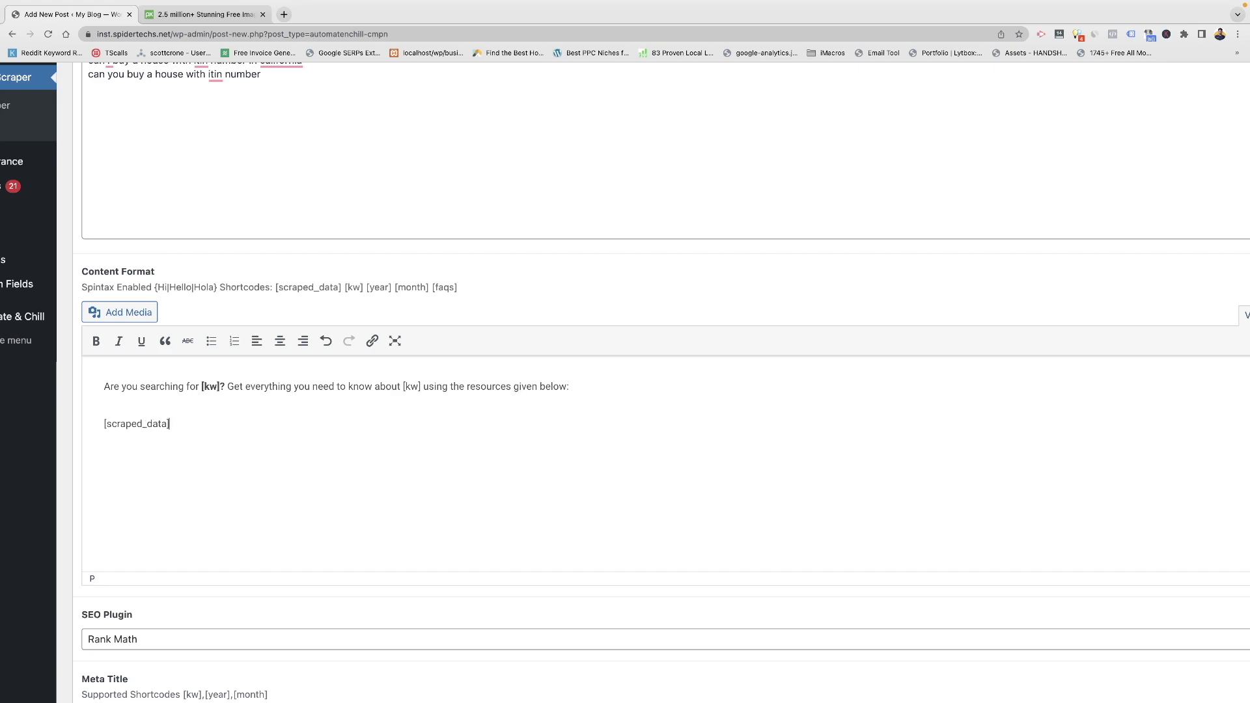
type("[faqs]")
type("[")
type("year]")
key("shift+Home")
key("BackSpace")
left_click(222, 386)
type("[year]")
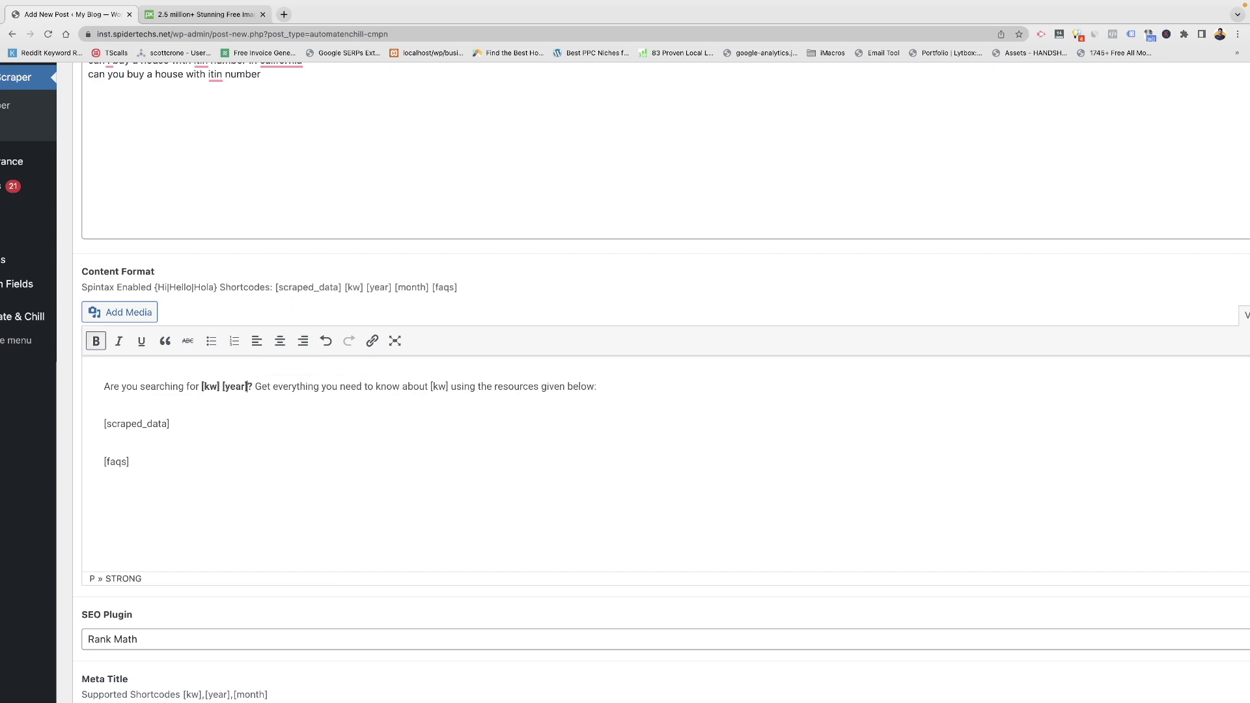
scroll(245, 395, "up", 3)
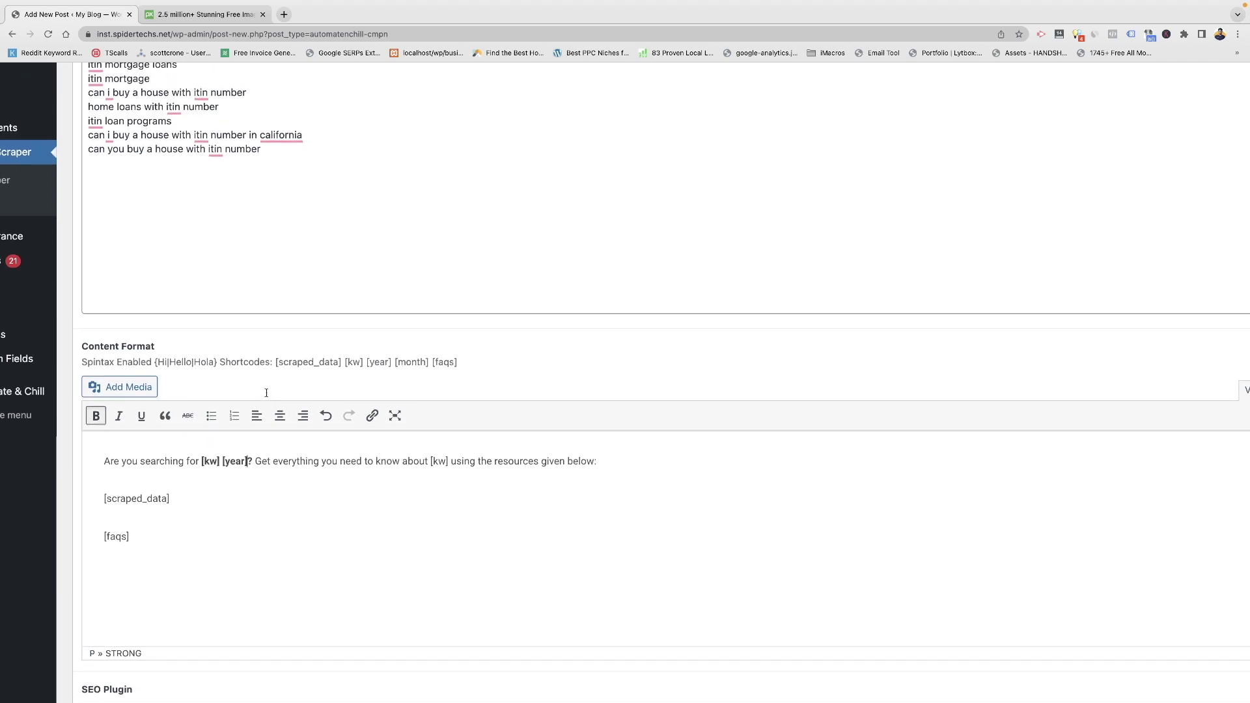
scroll(267, 395, "up", 5)
left_click(111, 383)
Insert [year] after [kw] in the title format
type("[year] - Best Resources")
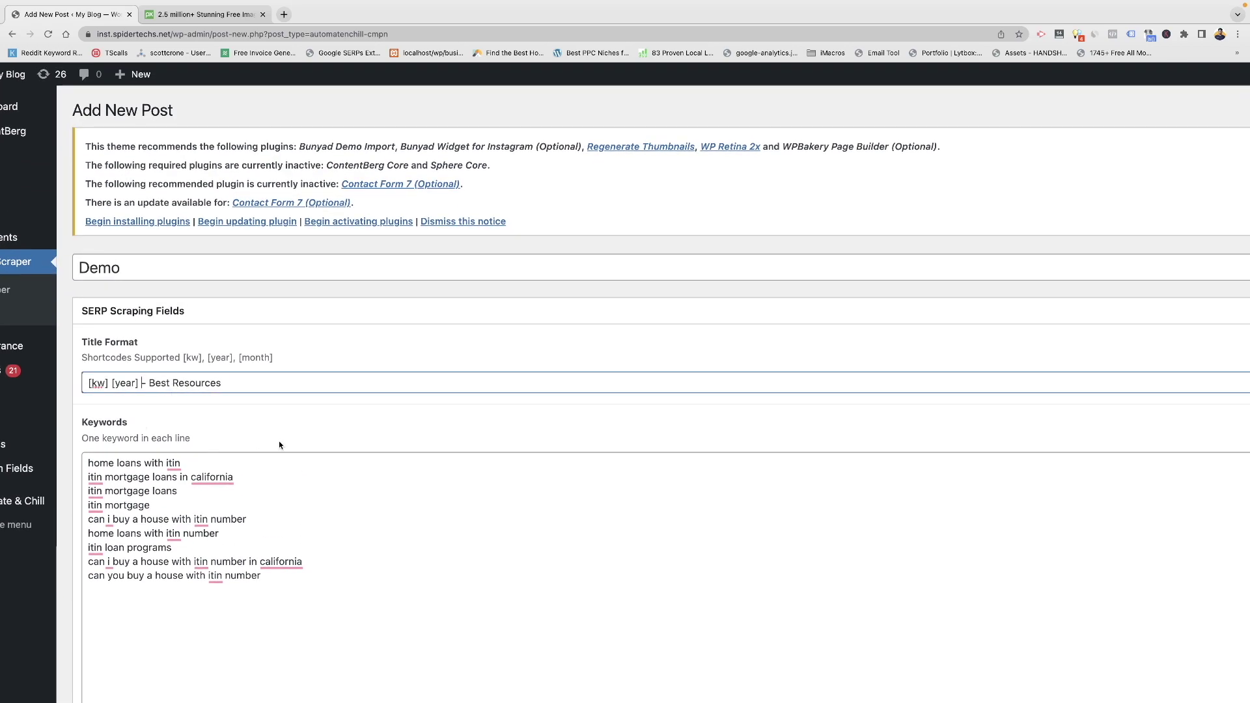
scroll(279, 440, "down", 10)
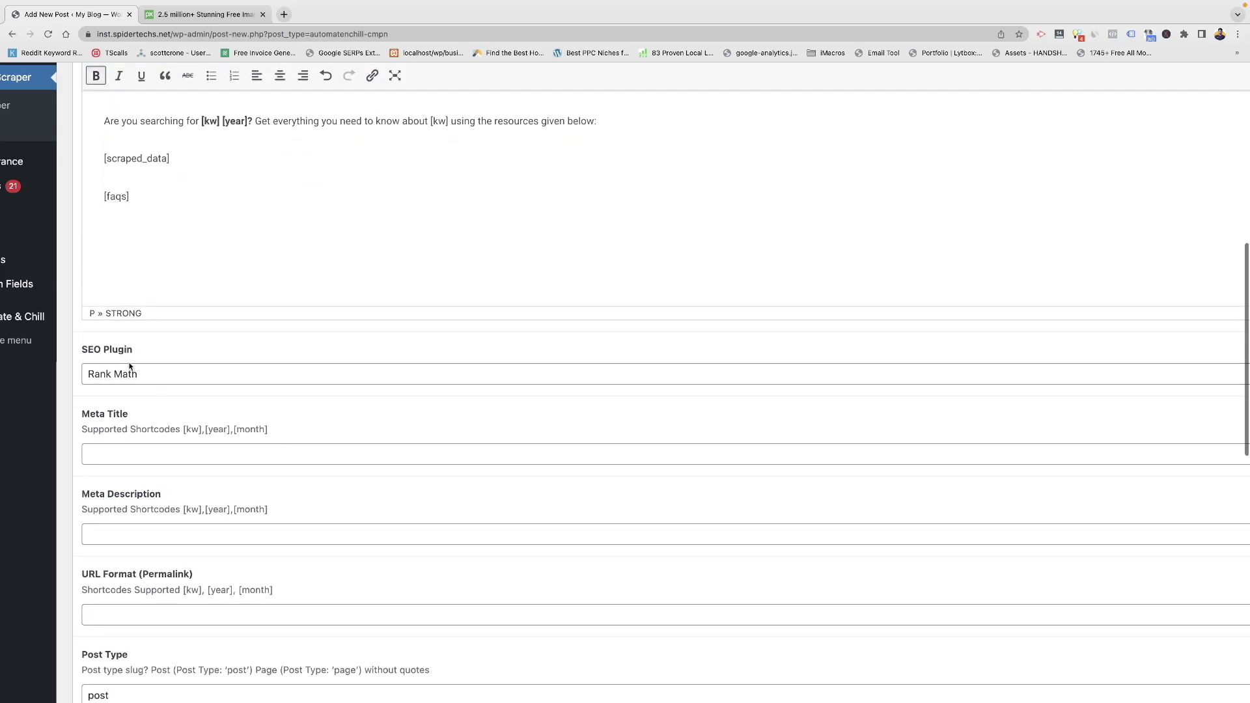
scroll(130, 365, "down", 2)
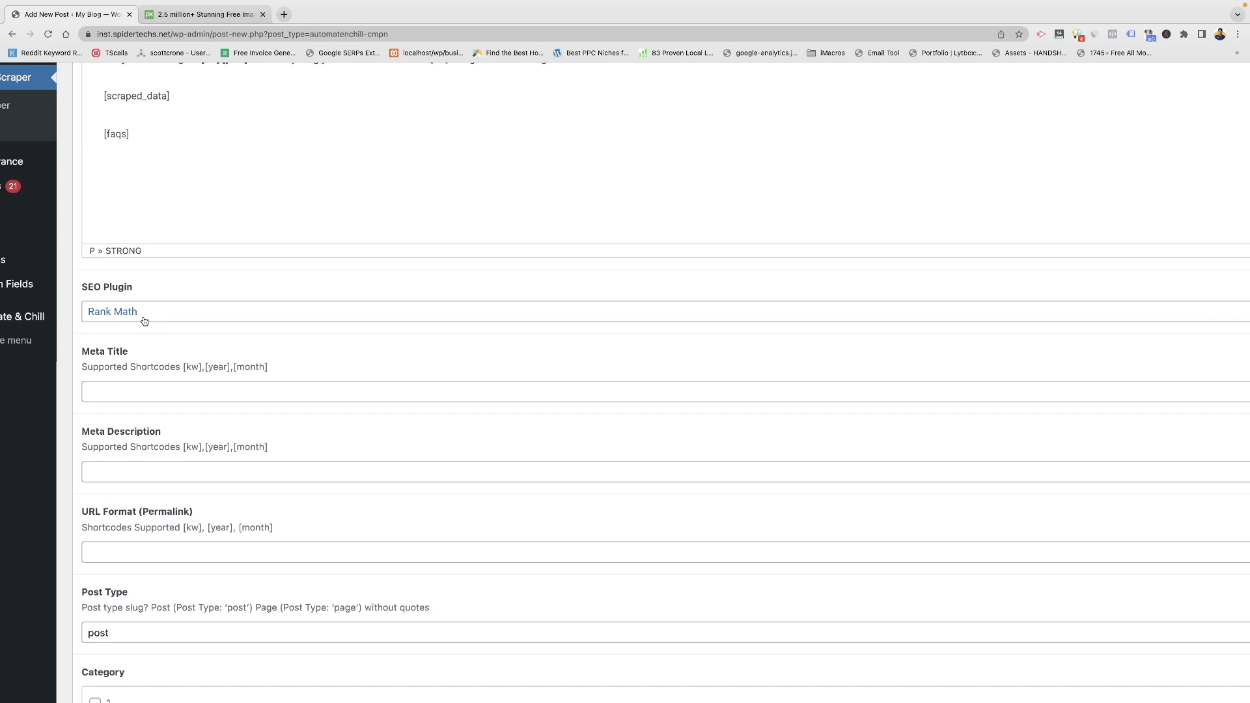
Set the Meta Title to '[kw] - [year] - Best Resources'
left_click(131, 394)
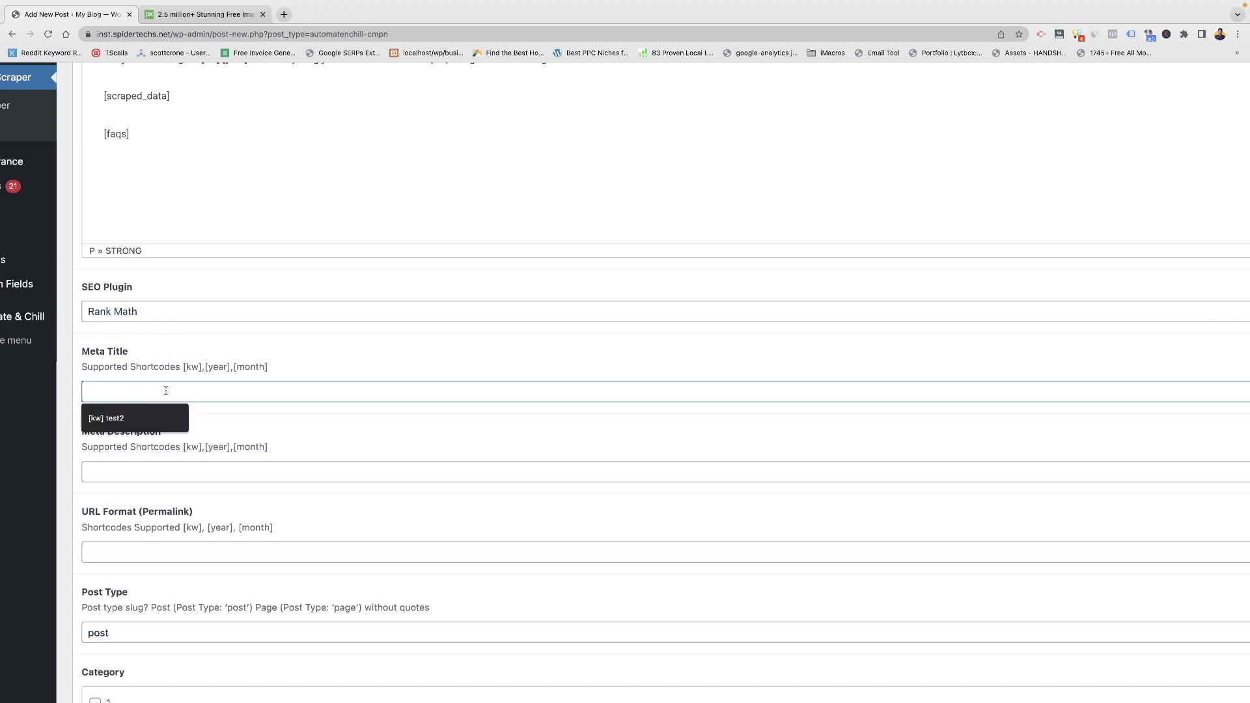
type("[kw] ")
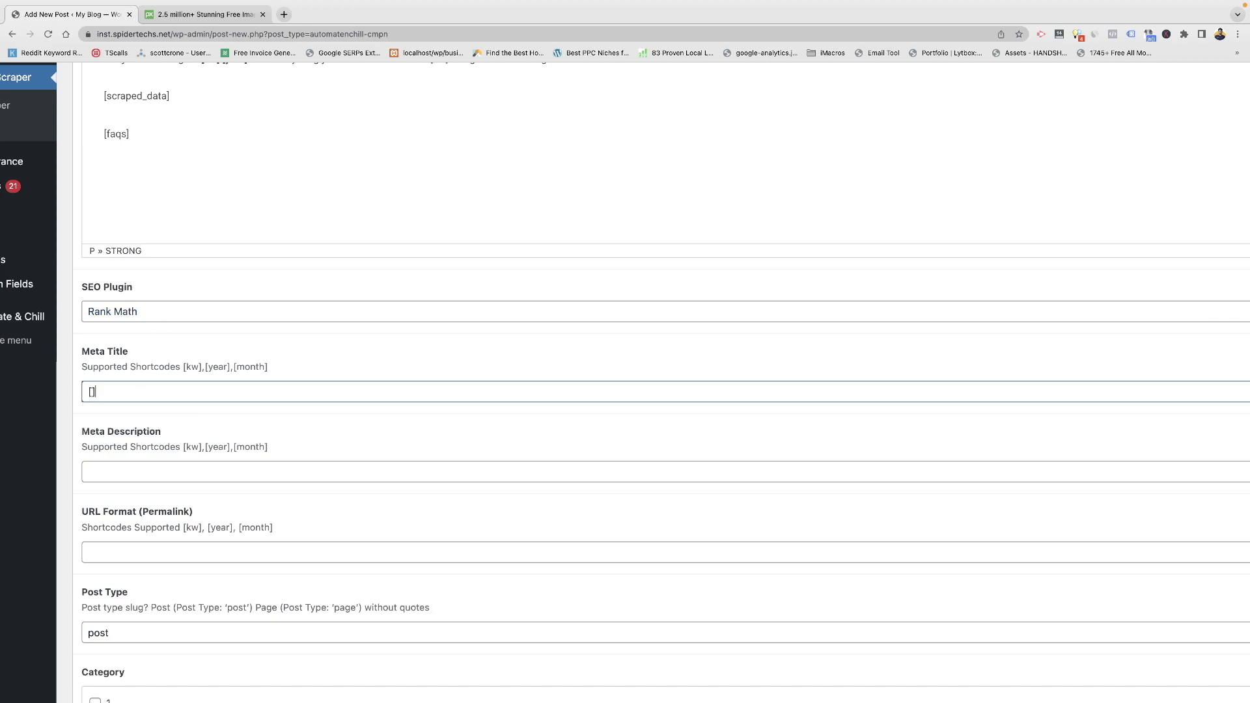
type("- [year] - Best Resources")
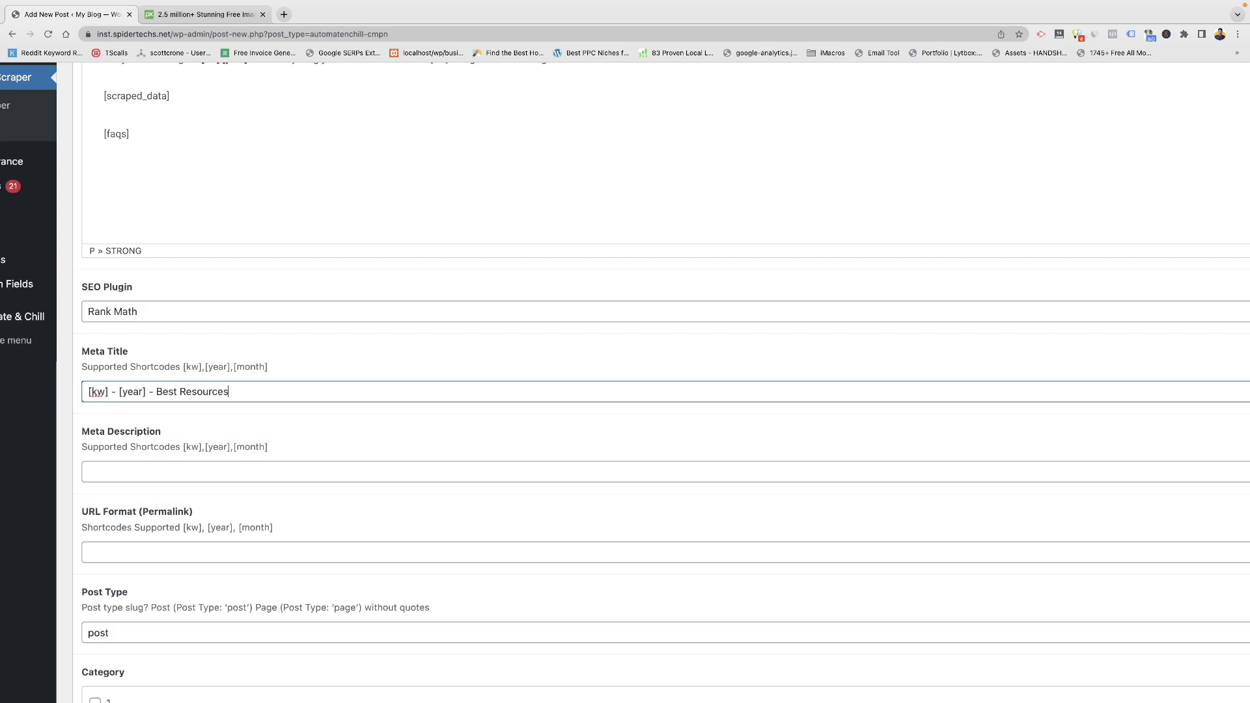
scroll(232, 230, "up", 3)
triple_click(284, 178)
key("ctrl+c")
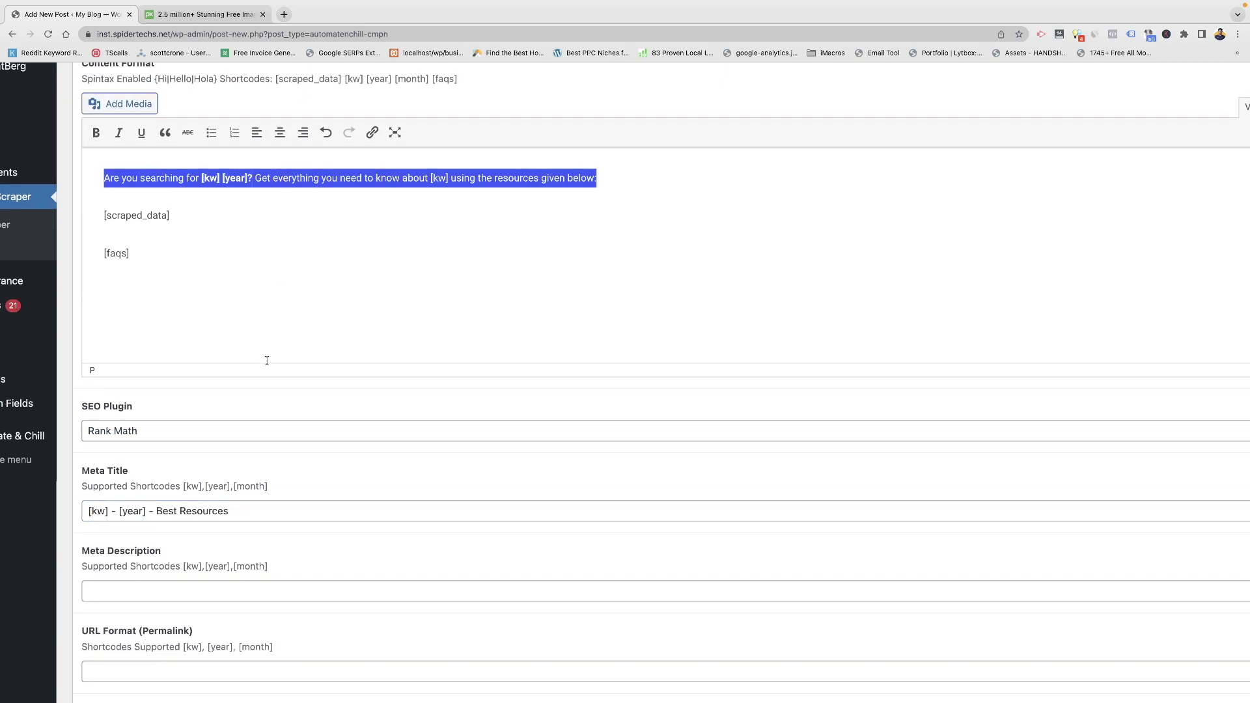
Use the intro paragraph as Meta Description, ending it with 'using the resources given here.'
scroll(266, 359, "down", 5)
left_click(204, 395)
key("ctrl+v")
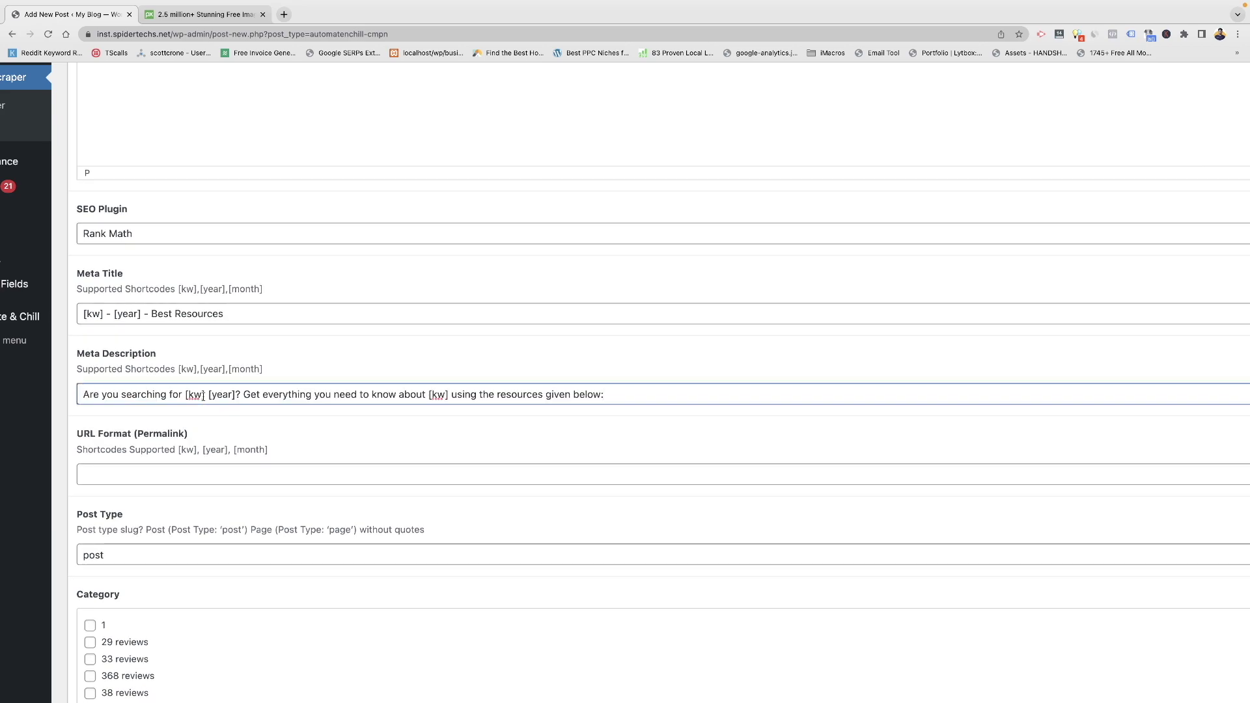
scroll(204, 395, "down", 1)
key("BackSpace")
key("BackSpace")
key("BackSpace")
key("BackSpace")
type("here.")
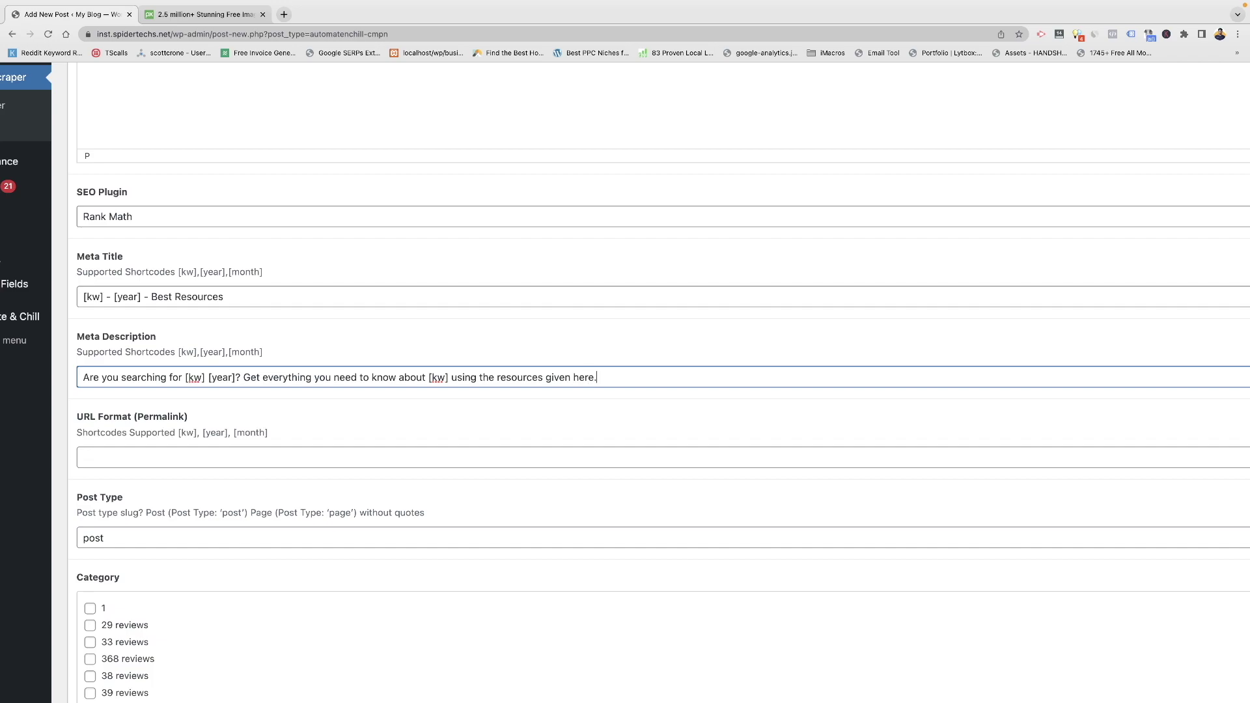
Set the URL Format (Permalink) to [kw]
scroll(169, 400, "down", 3)
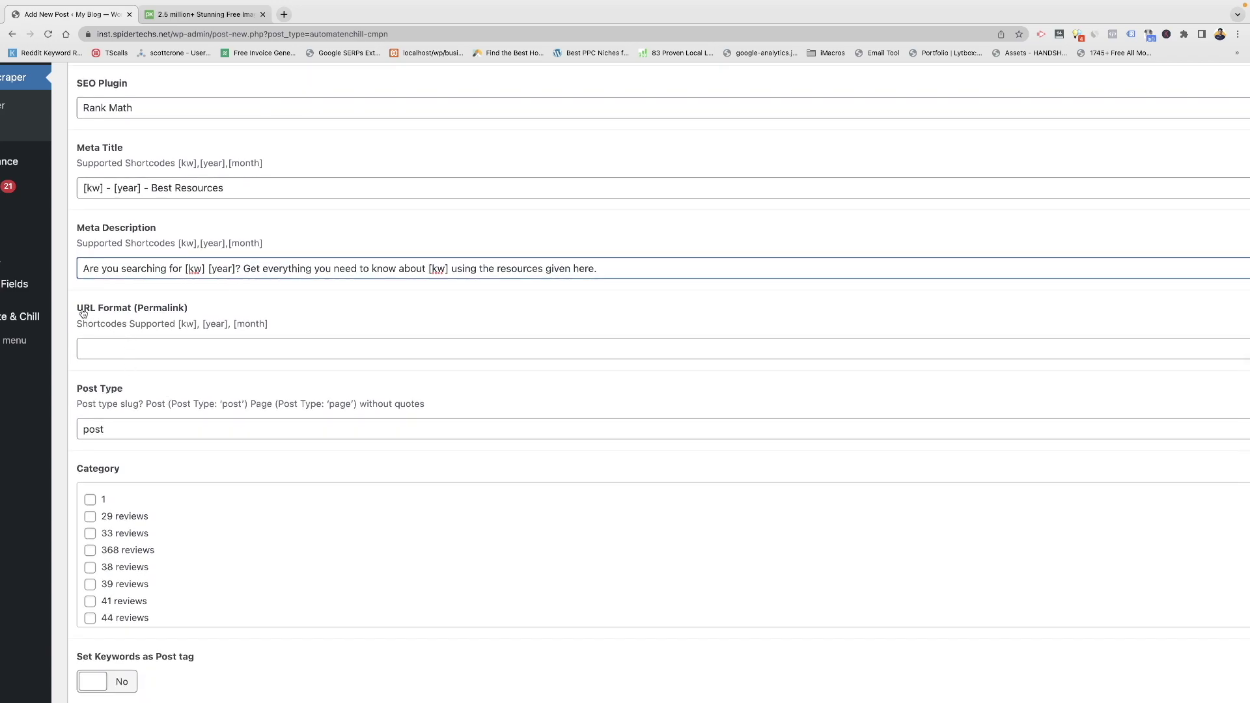
left_click_drag(77, 311, 220, 314)
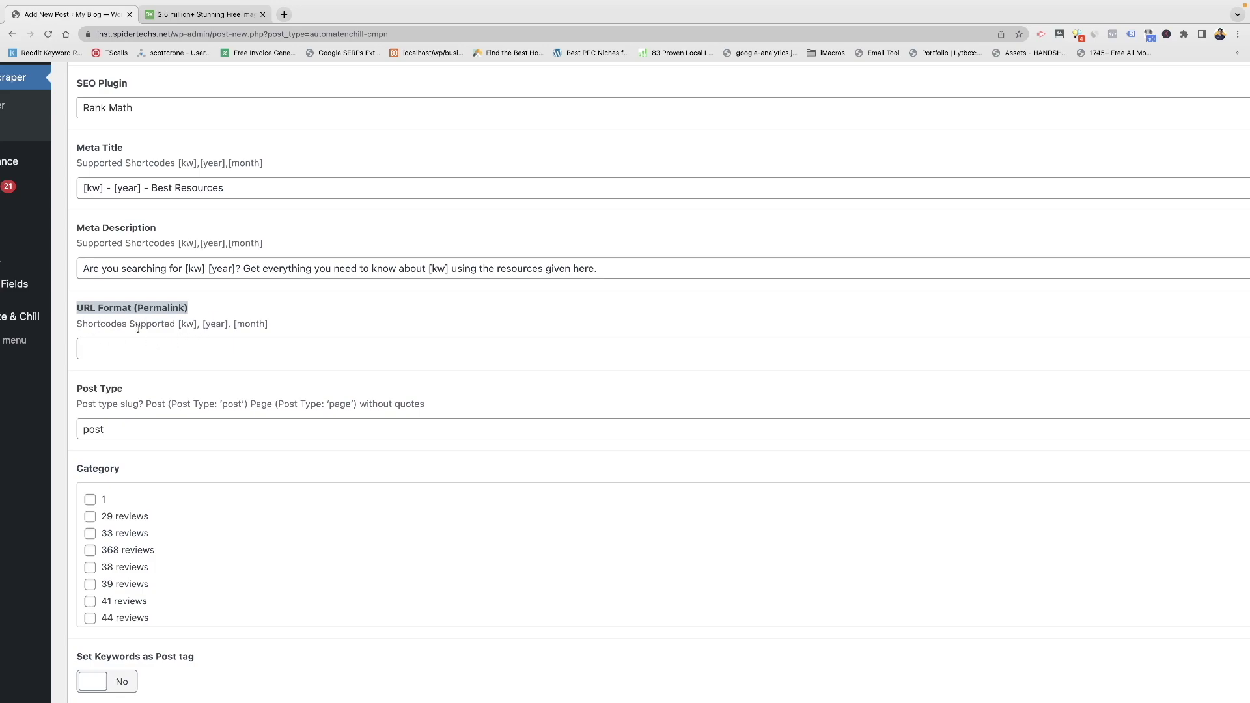
left_click(151, 350)
type("[kw")
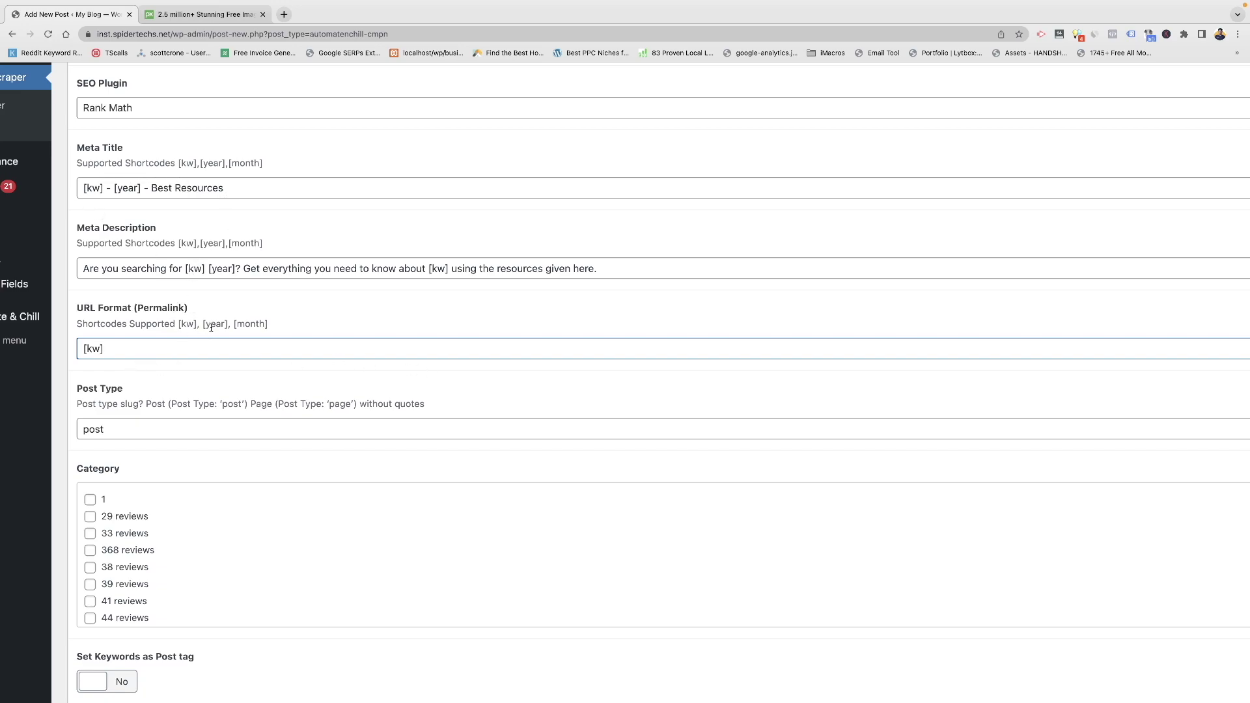
left_click(127, 370)
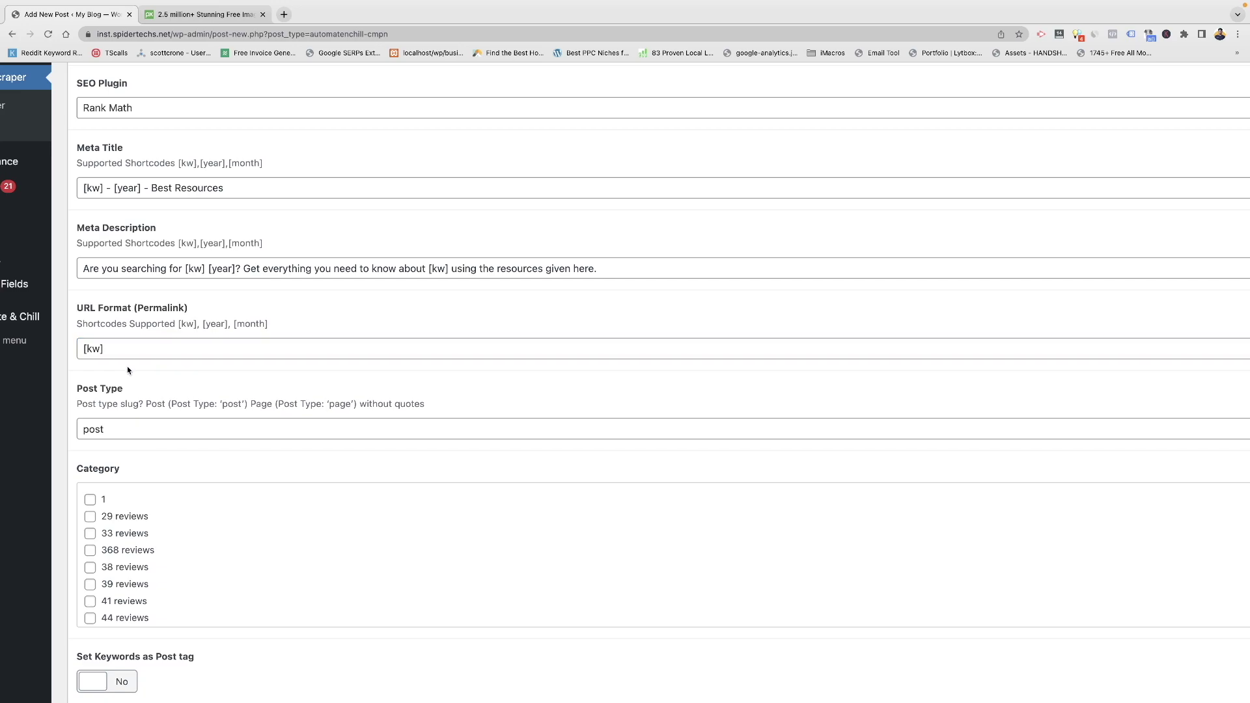
scroll(127, 366, "down", 2)
Choose post as the Post Type and file campaign posts under the Dingbats category
left_click(112, 352)
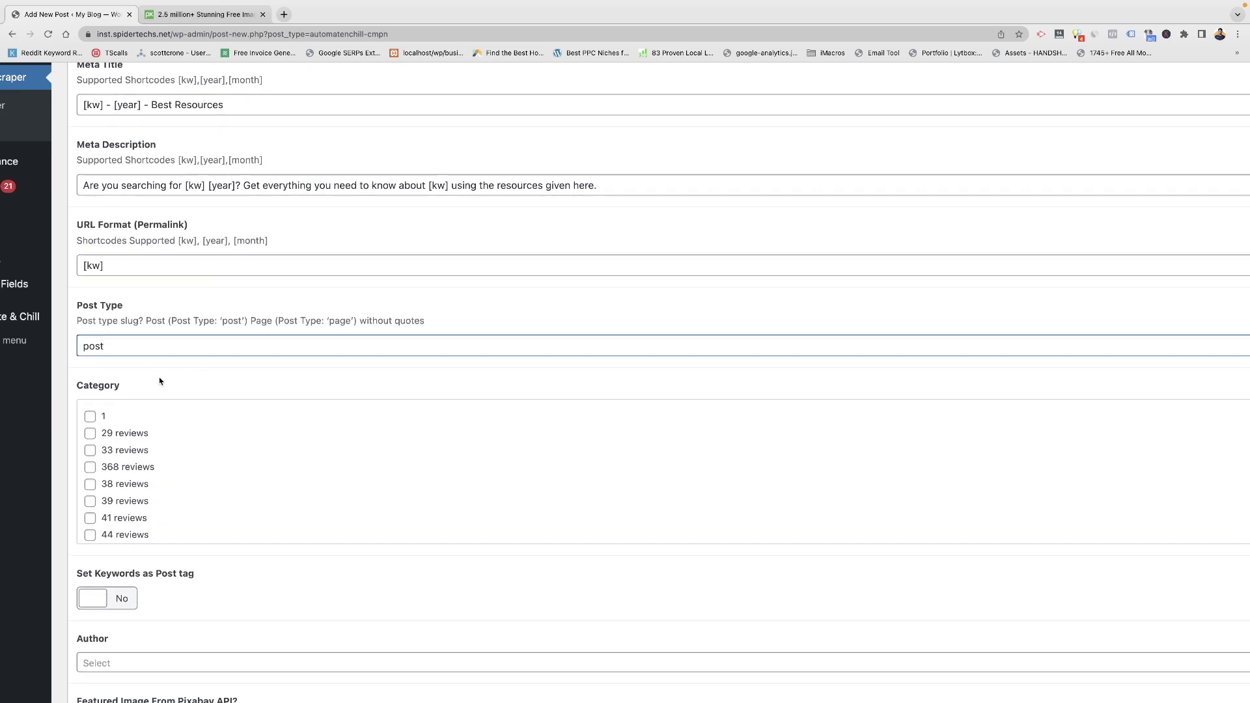
scroll(137, 436, "down", 10)
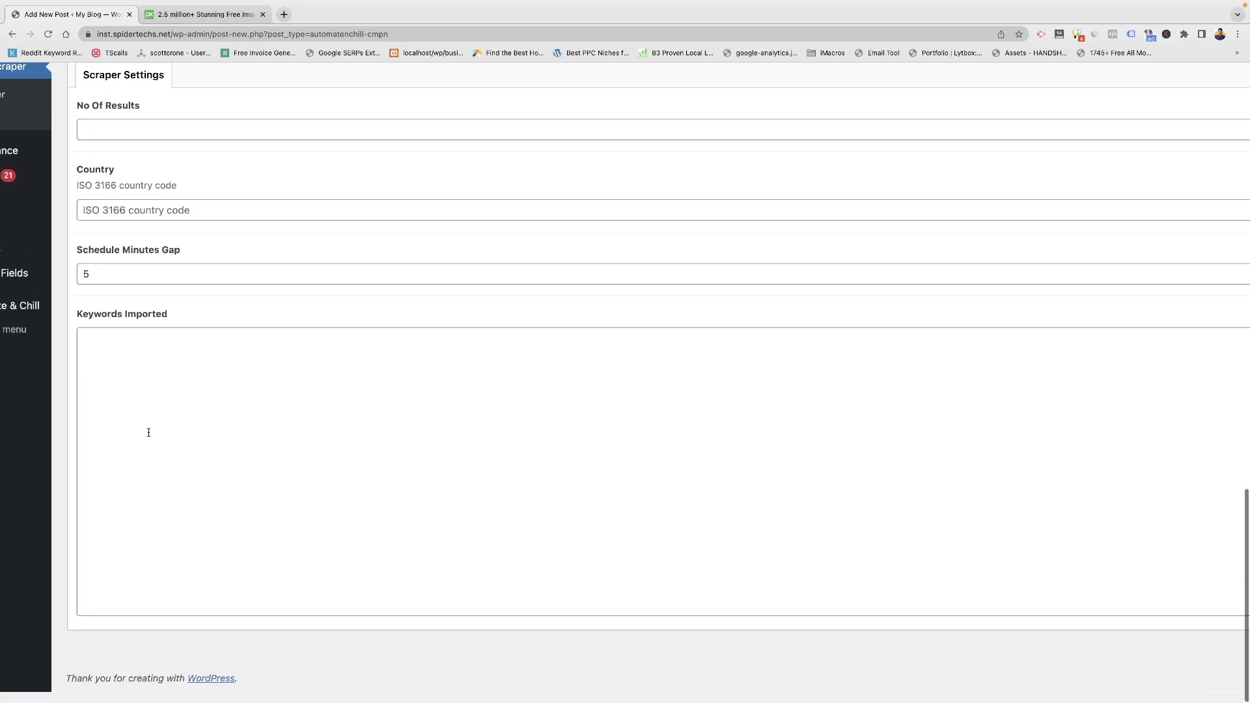
scroll(149, 432, "up", 6)
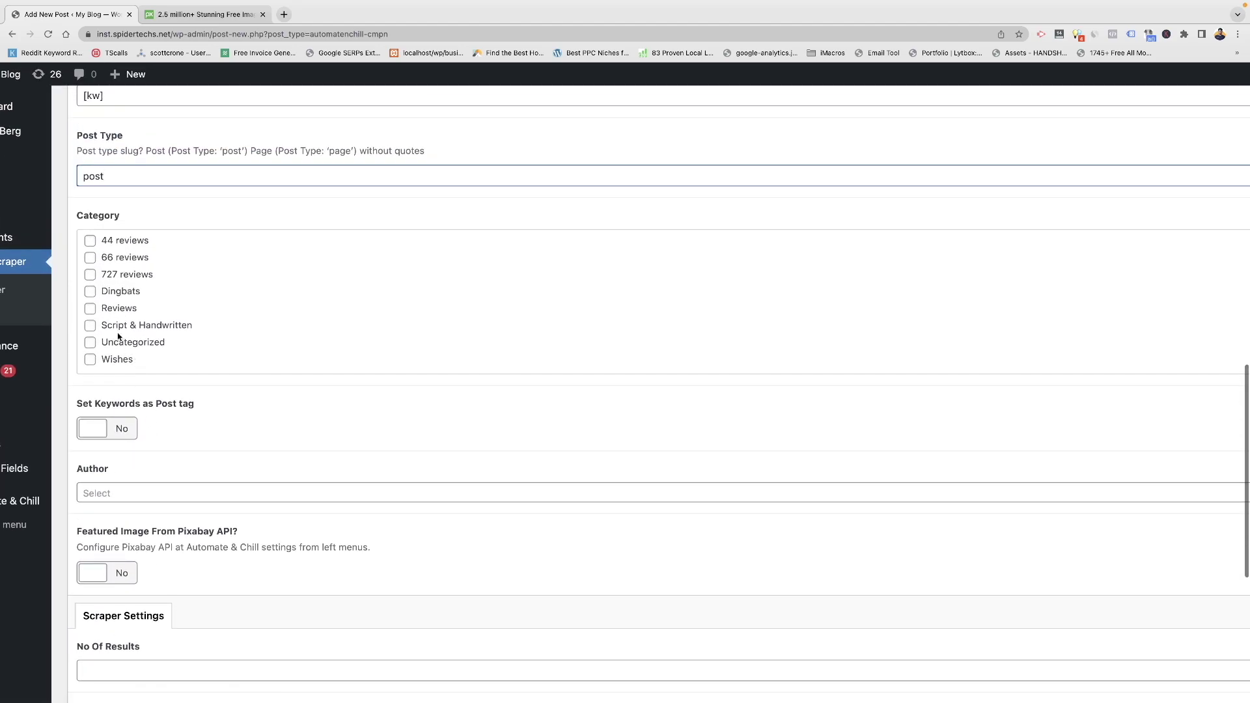
left_click(121, 291)
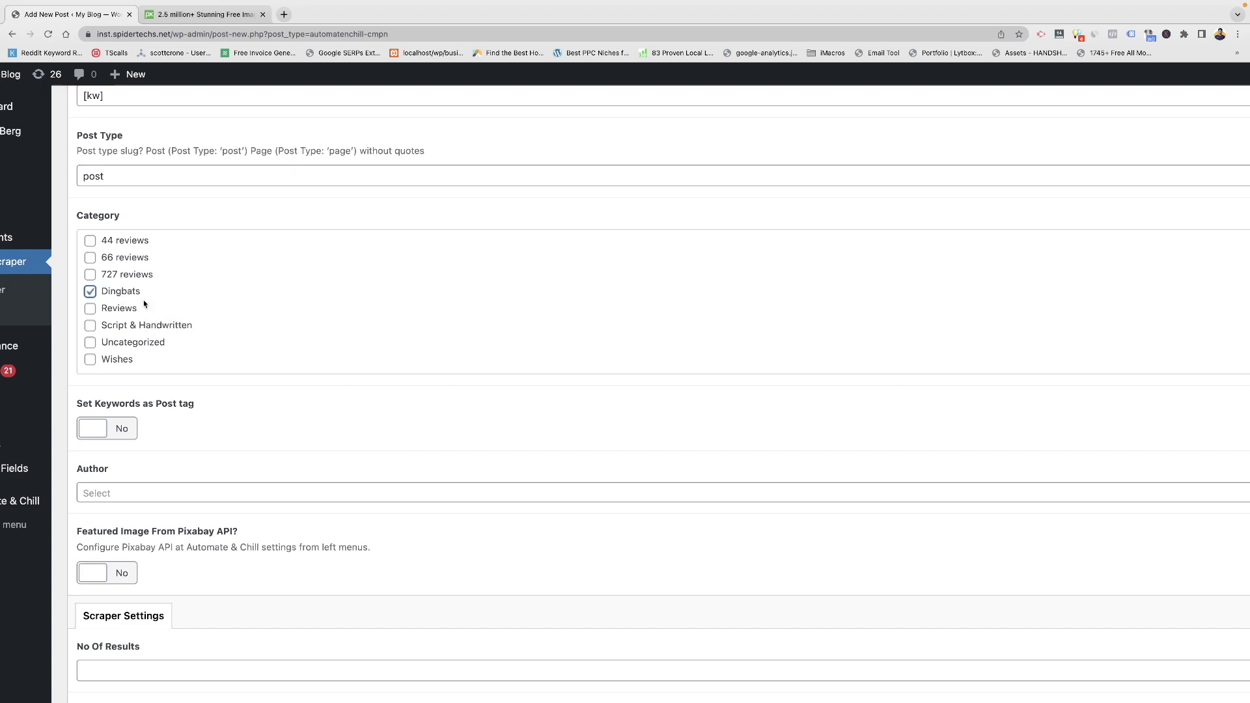
scroll(135, 296, "up", 2)
scroll(135, 293, "up", 3)
scroll(134, 280, "left", 2)
scroll(137, 284, "up", 2)
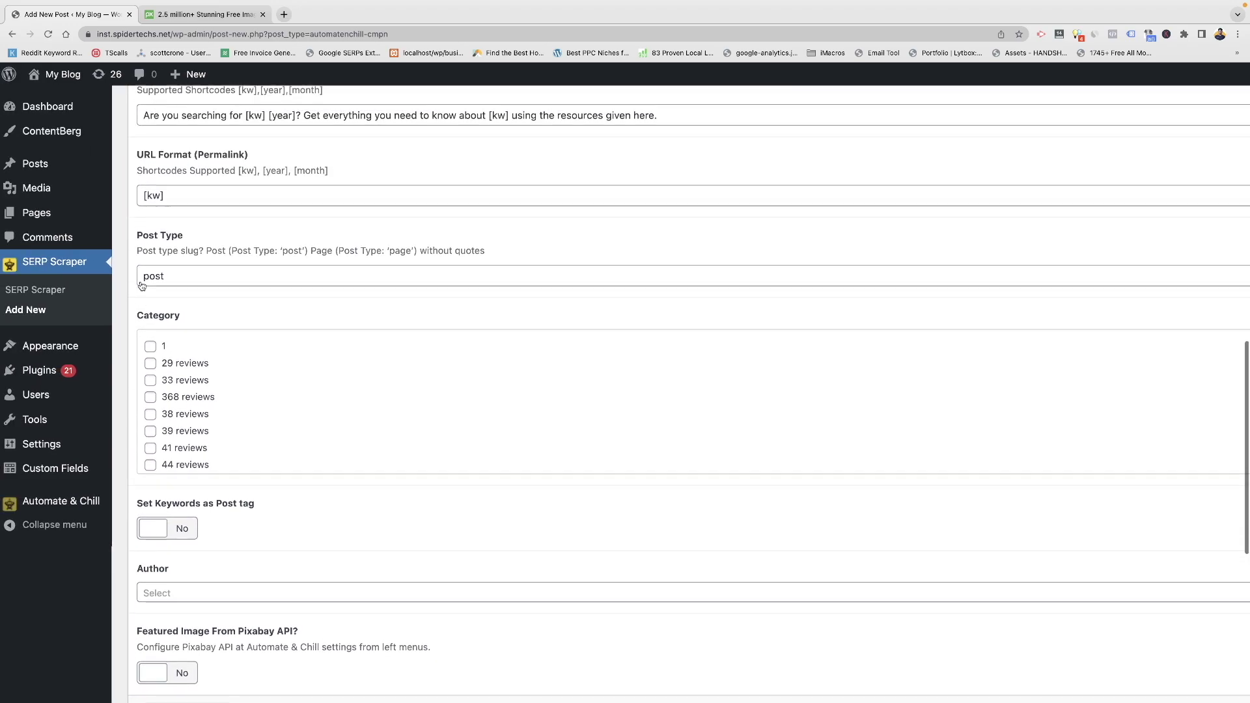
mouse_move(52, 161)
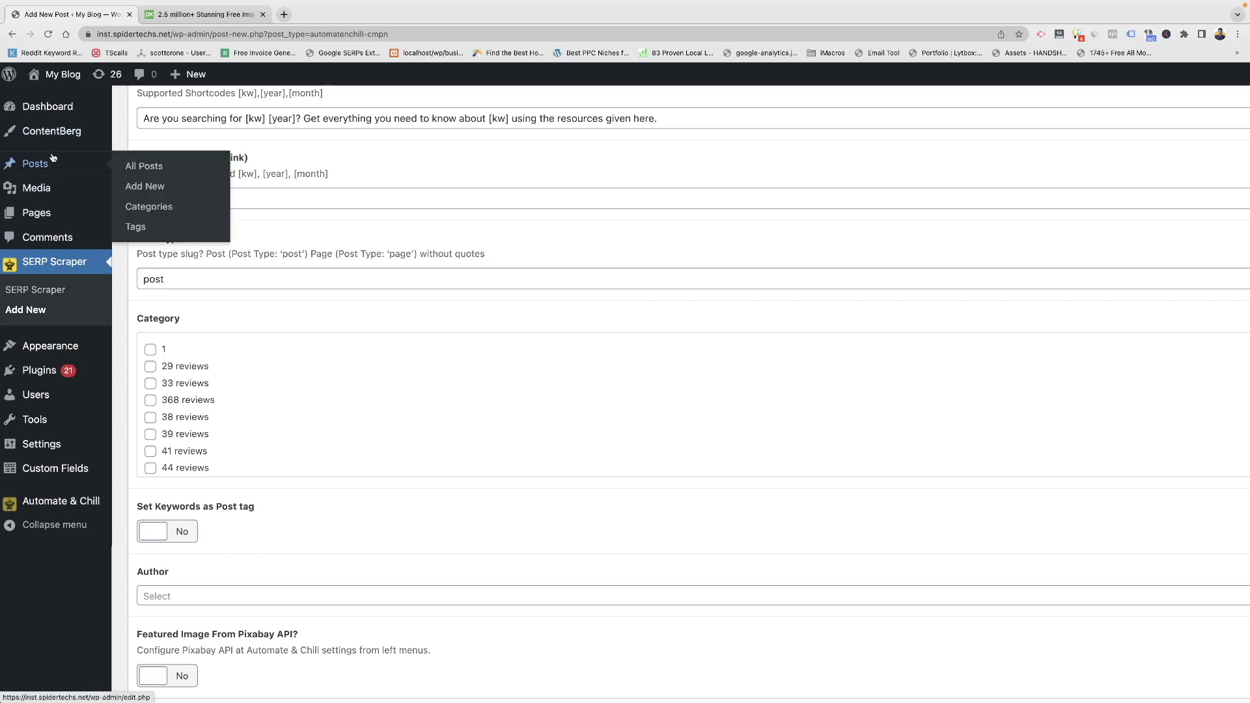
left_click(169, 207, "super")
Make admin the author and turn on featured images from the Pixabay API
scroll(286, 400, "down", 2)
scroll(284, 403, "down", 2)
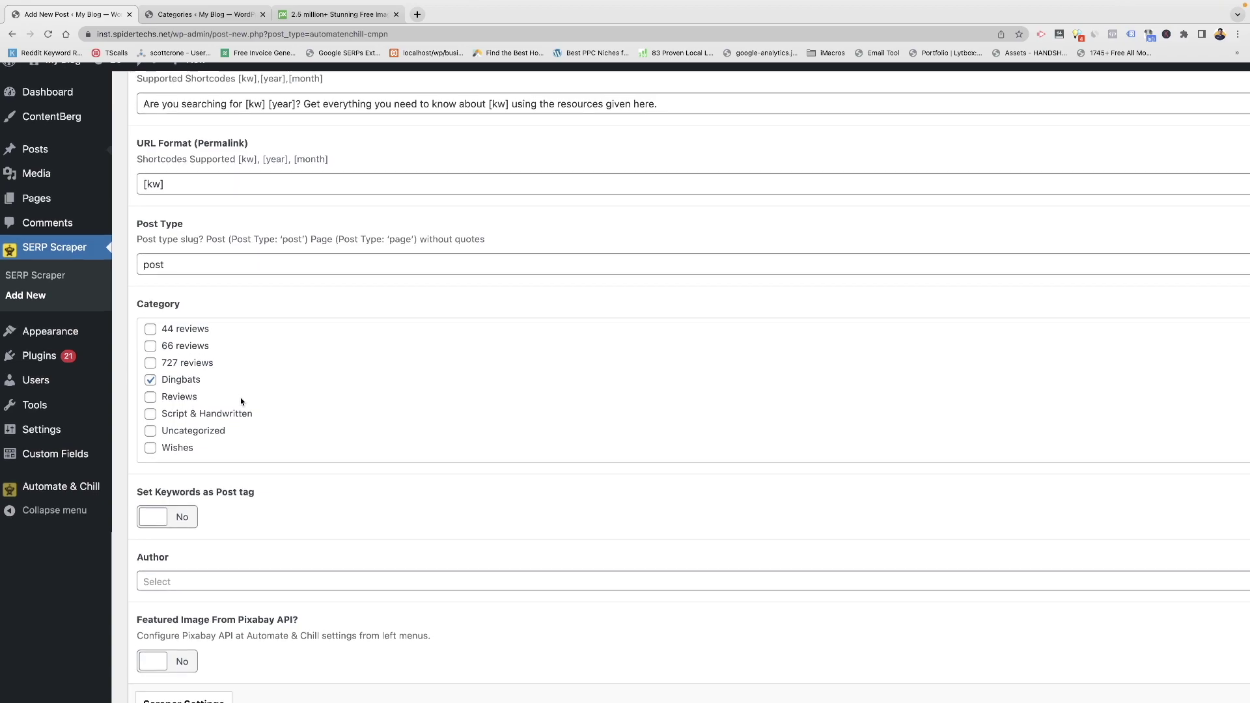
scroll(241, 399, "down", 3)
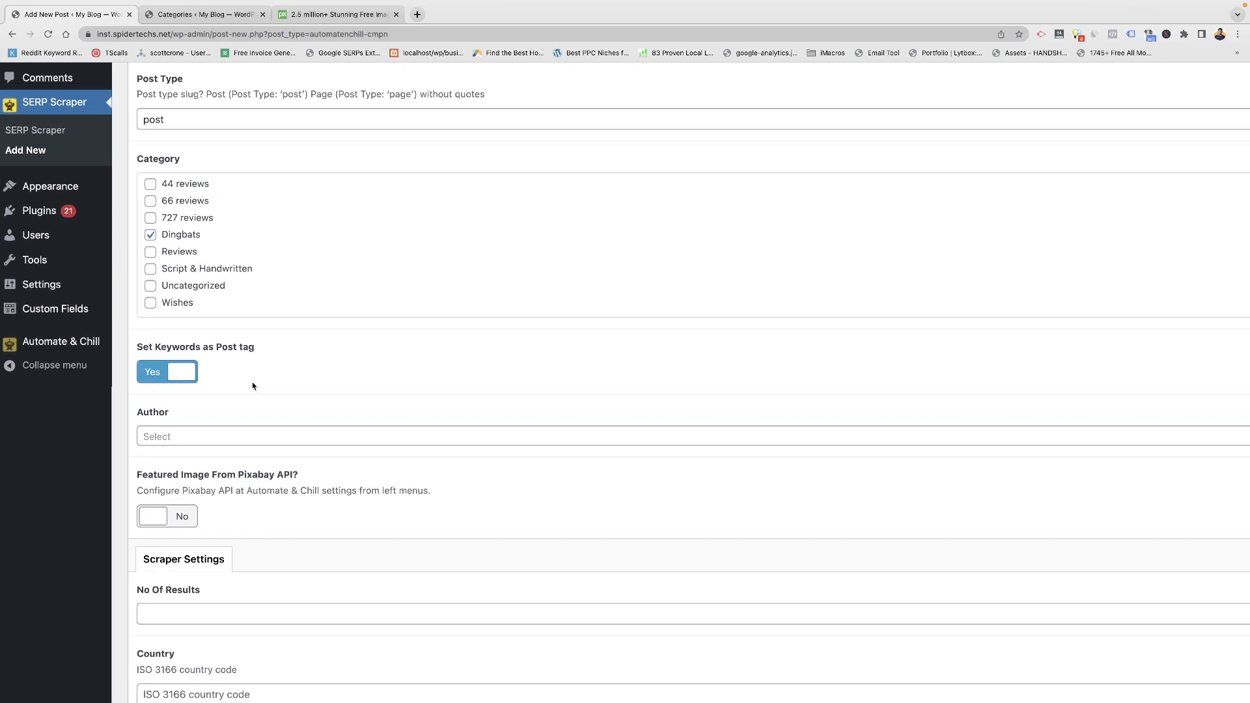
scroll(252, 385, "down", 1)
left_click(228, 392)
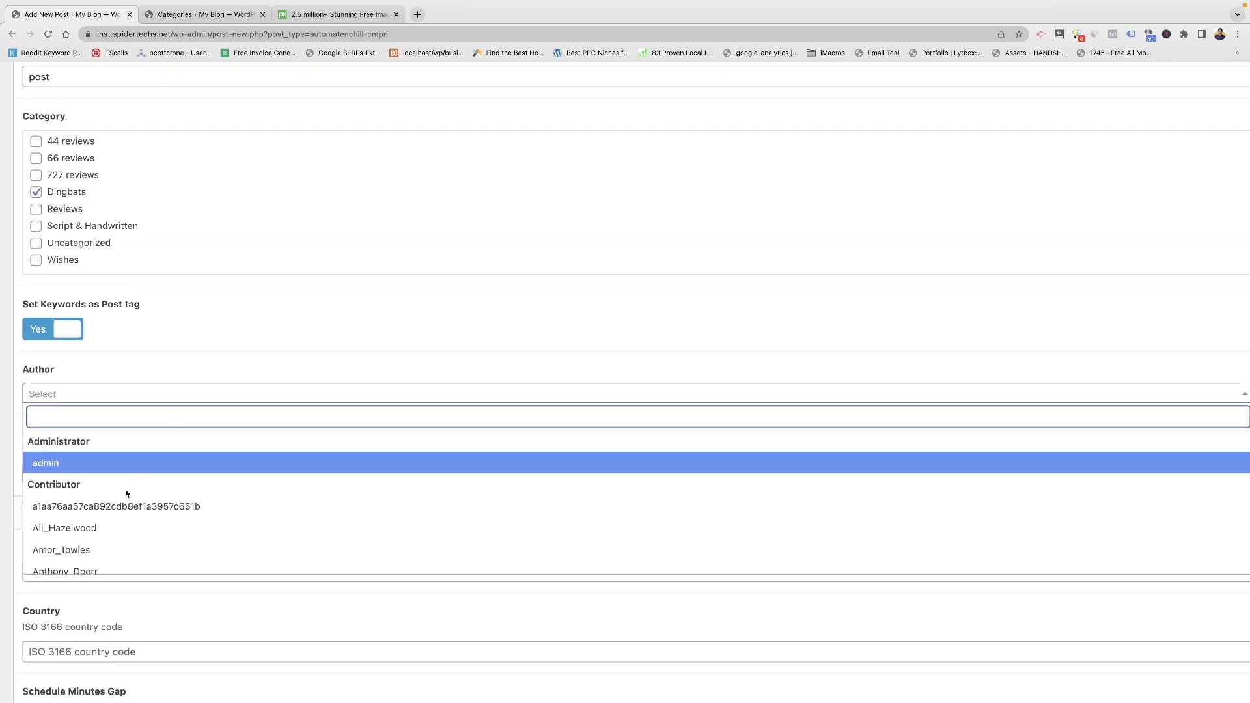
left_click(130, 463)
scroll(256, 423, "down", 3)
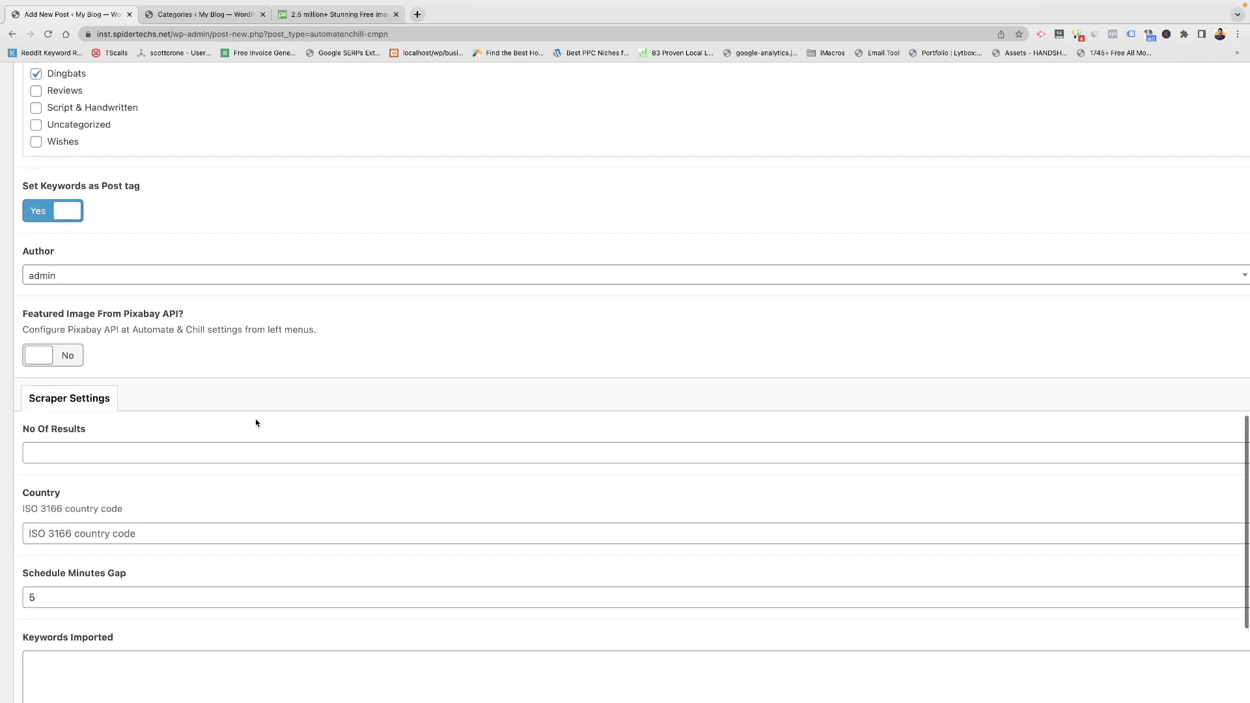
left_click_drag(20, 282, 205, 284)
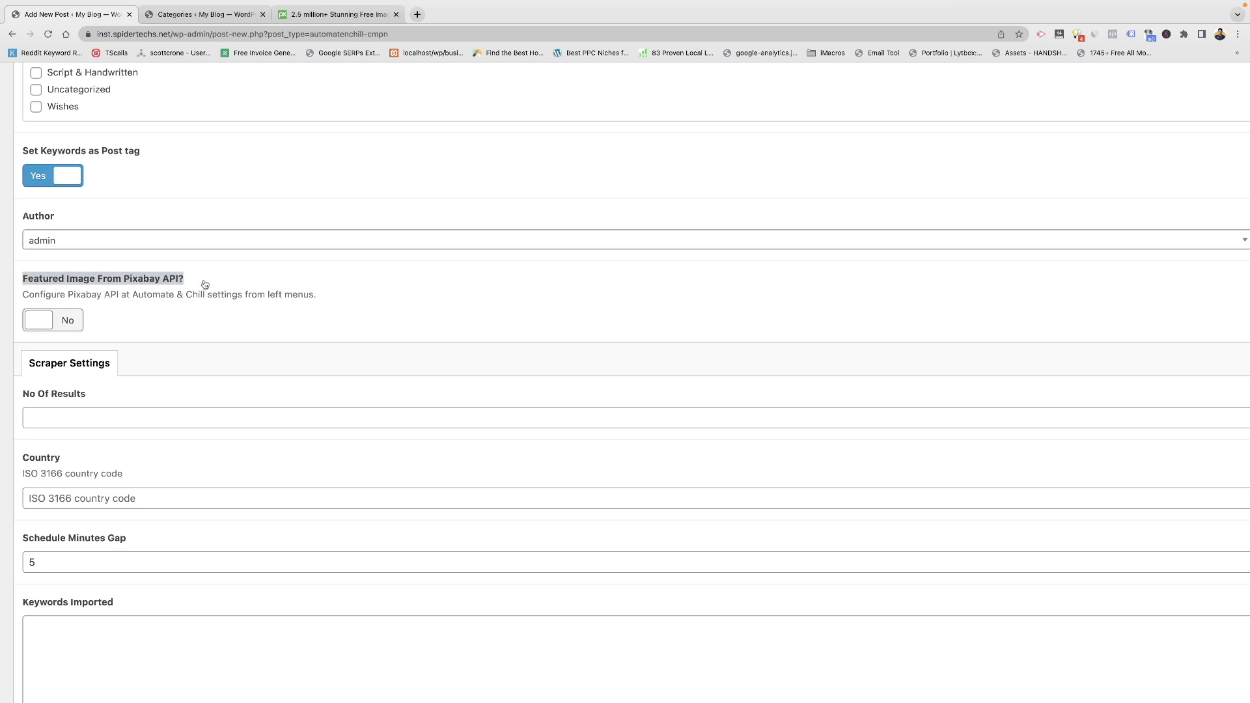
left_click(151, 284)
left_click_drag(124, 282, 179, 287)
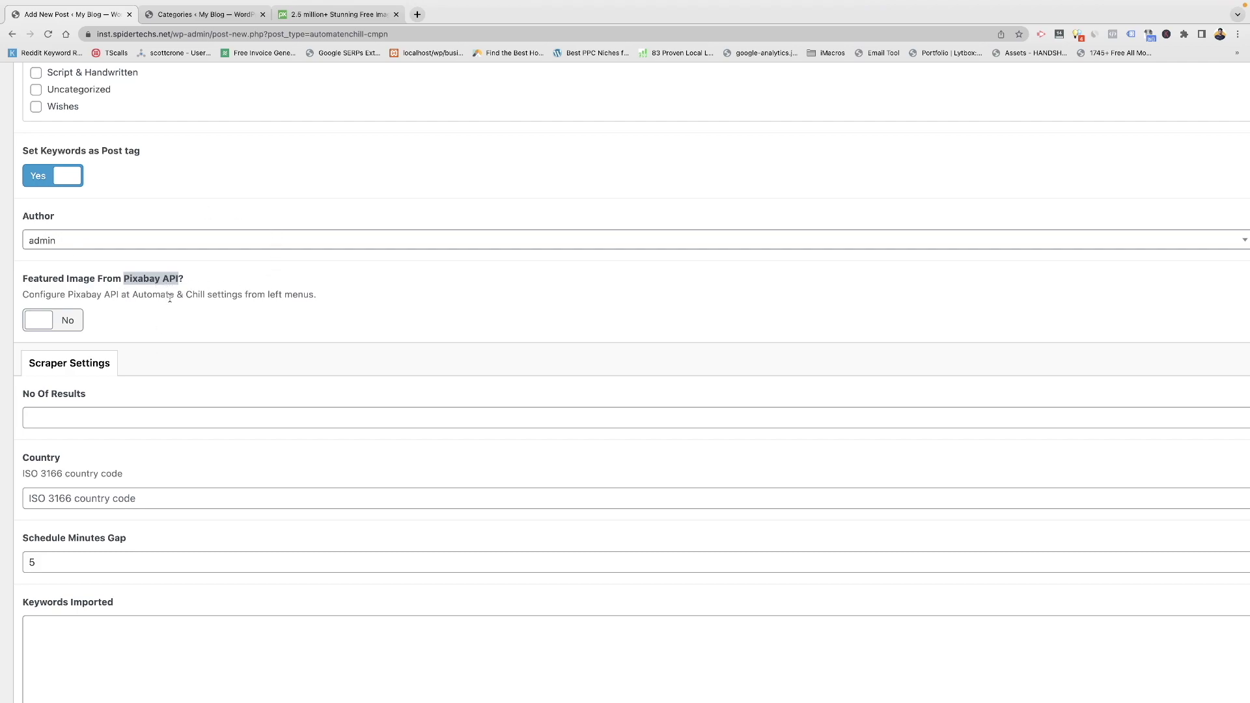
left_click(72, 324)
Set 20 results, leave Country empty, use a 15-minute schedule gap, and publish the campaign
scroll(59, 293, "down", 5)
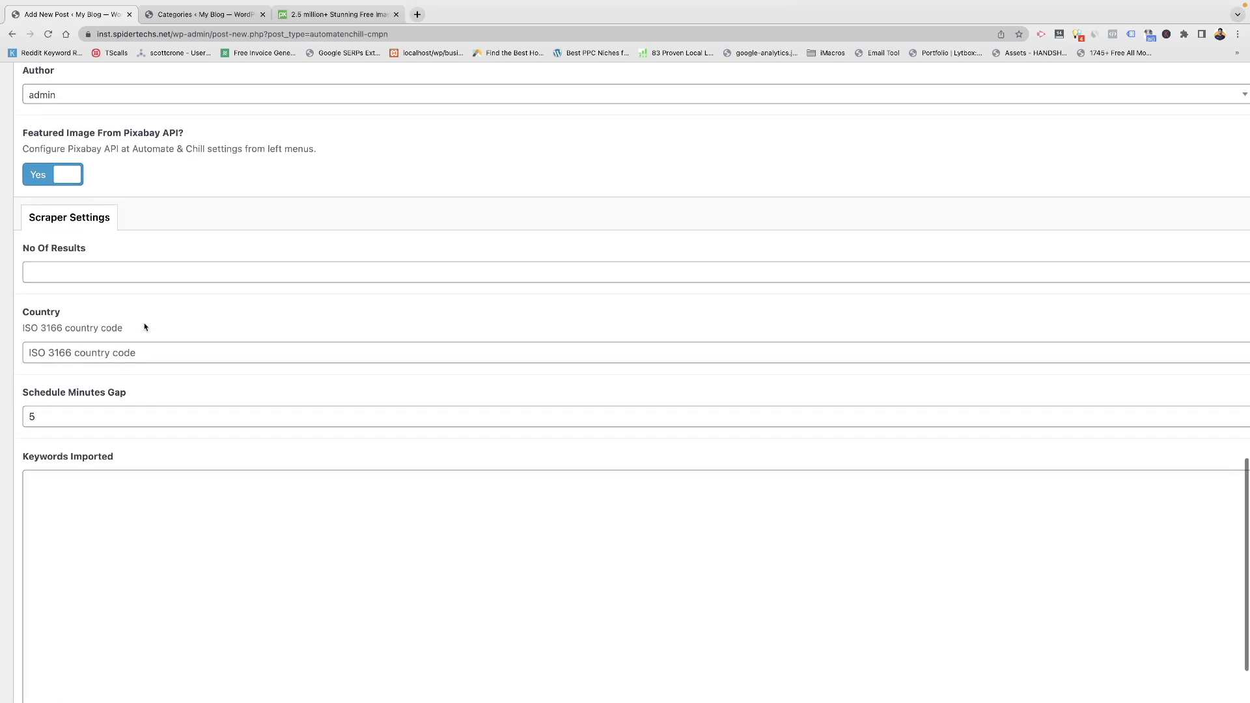
left_click(49, 252)
type("20")
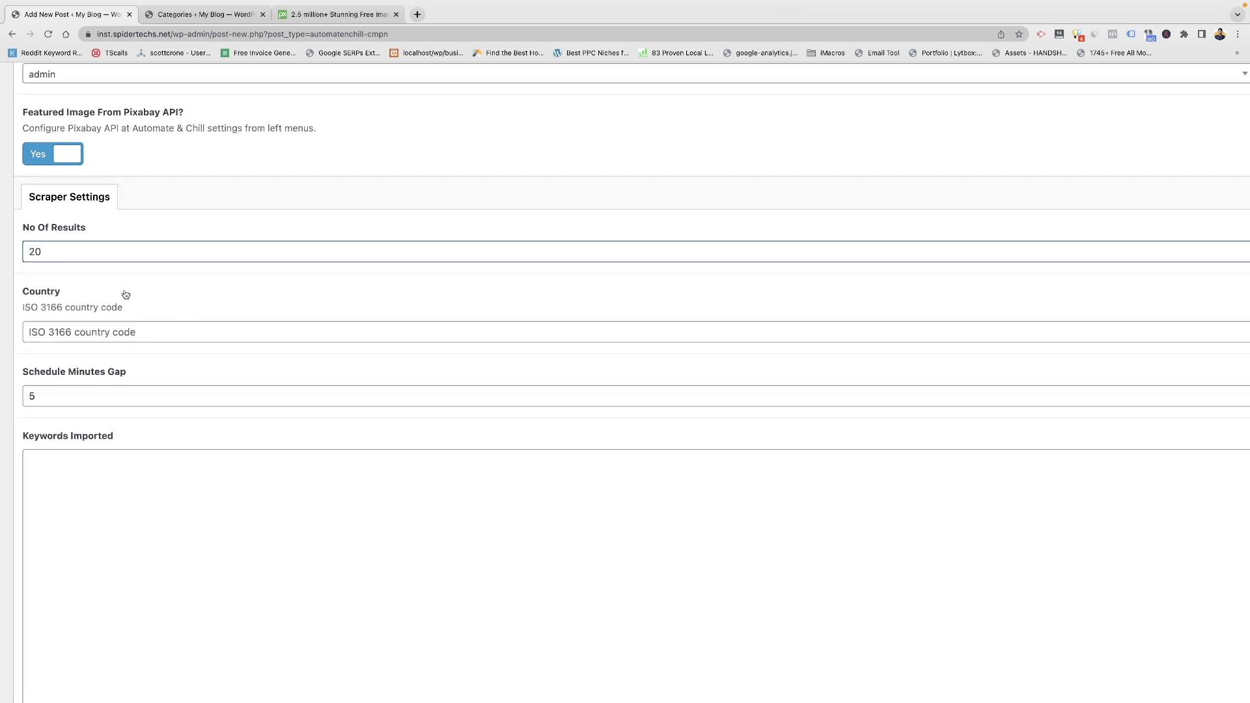
scroll(126, 294, "down", 3)
left_click_drag(79, 196, 204, 204)
left_click(198, 219)
left_click(299, 247)
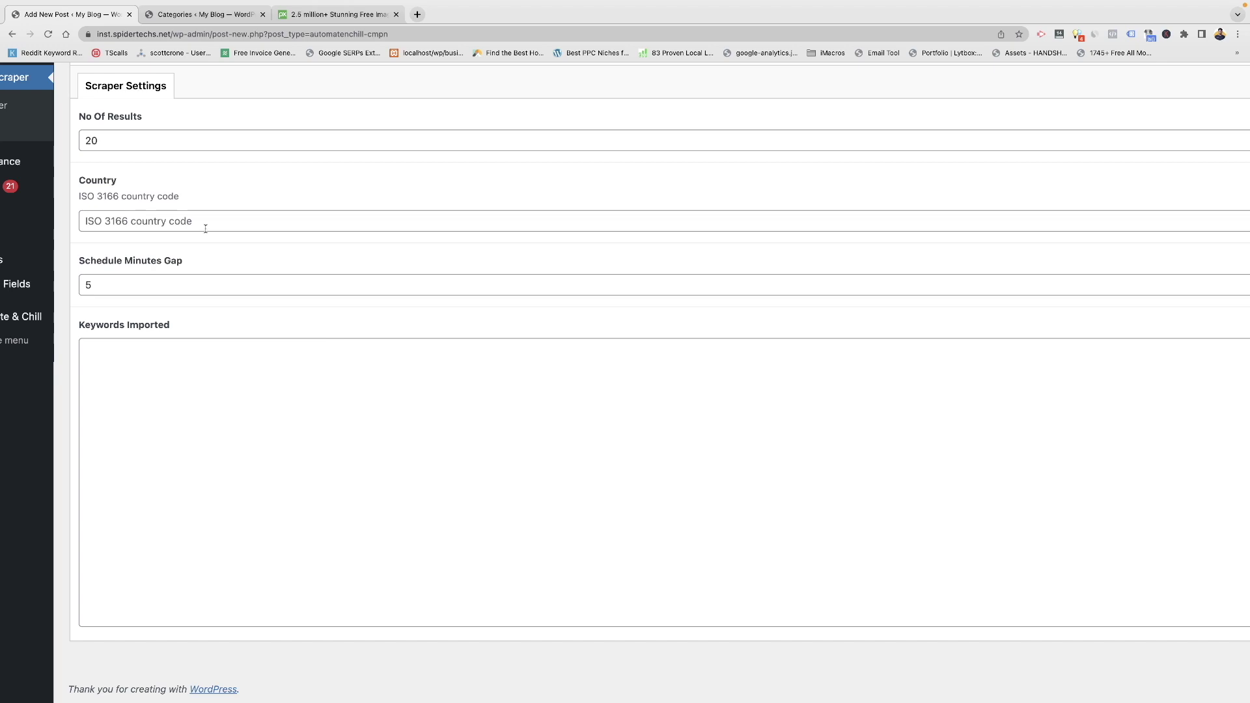
left_click_drag(100, 198, 226, 206)
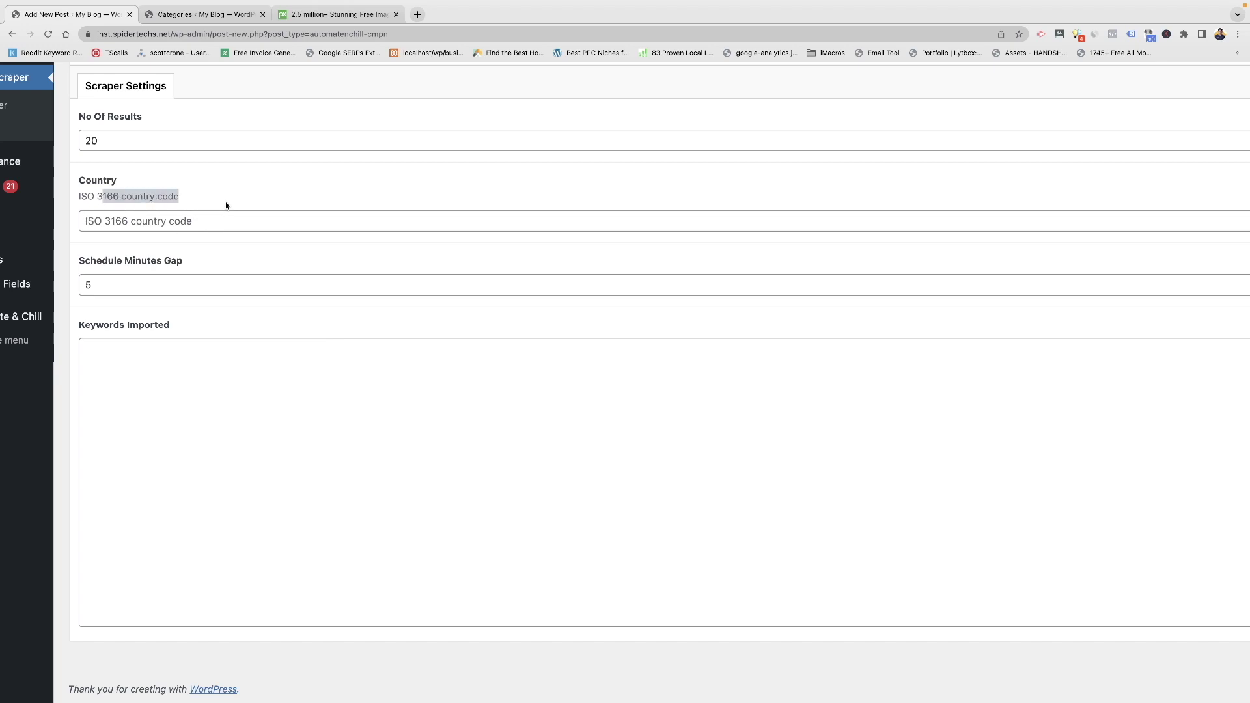
left_click(181, 204)
left_click(109, 281)
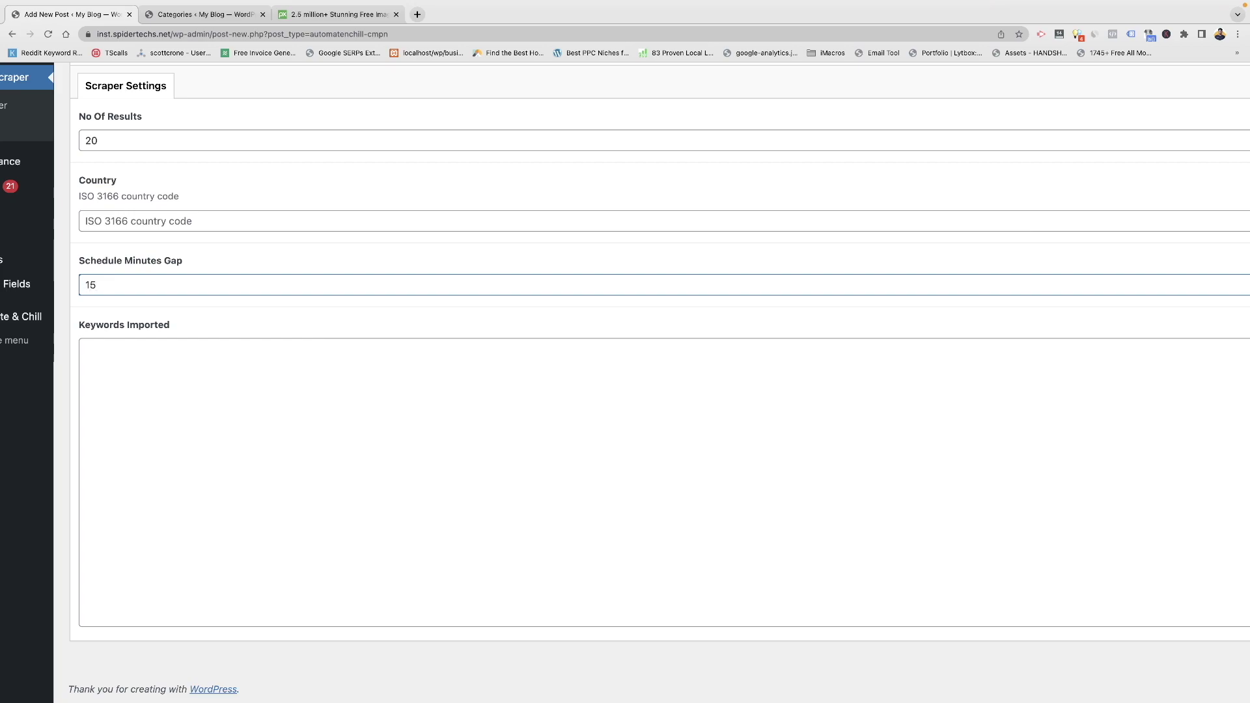
key("super+0")
scroll(1189, 347, "up", 15)
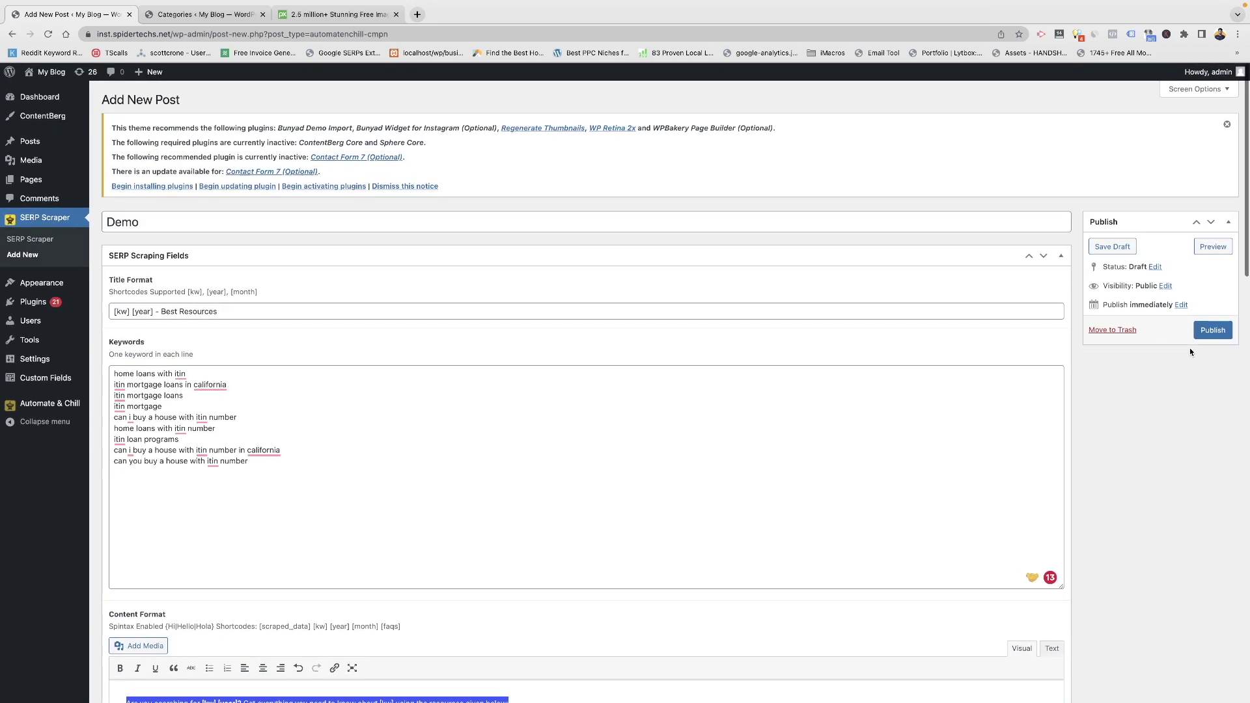
left_click(1211, 331)
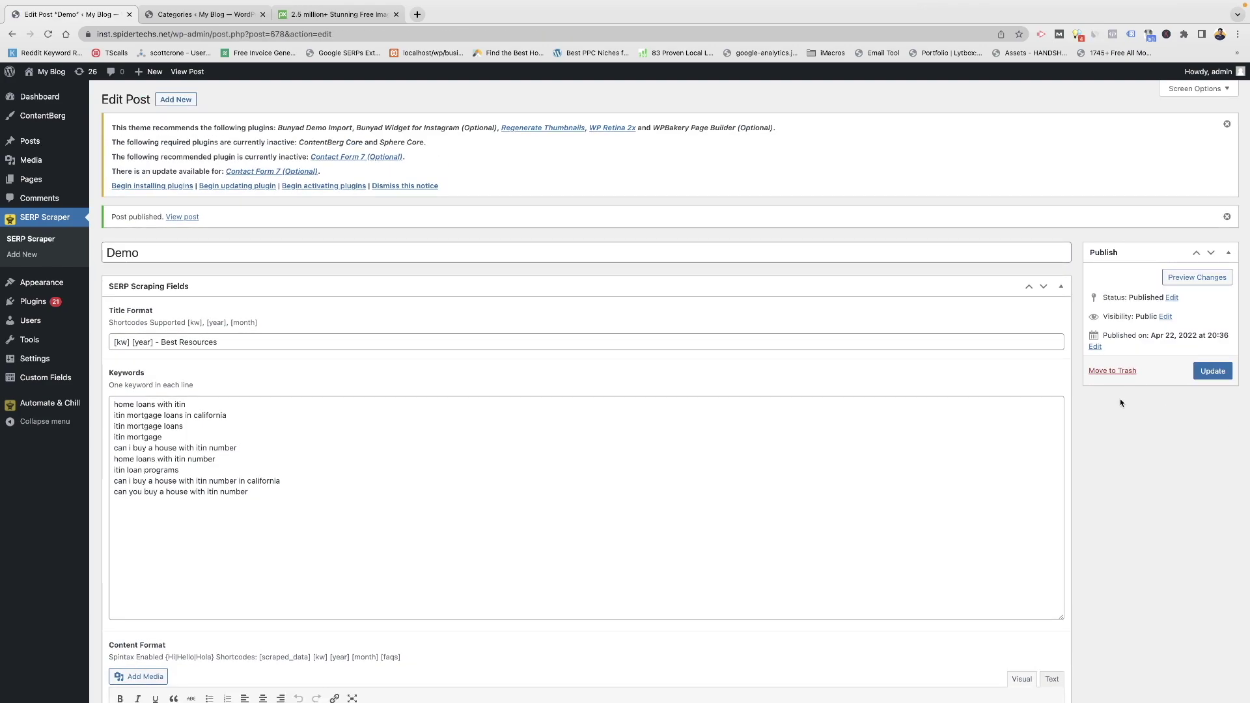
Confirm in Posts that the Home Loans With Itin 2022 post's Automation Status is Done
left_click(44, 239)
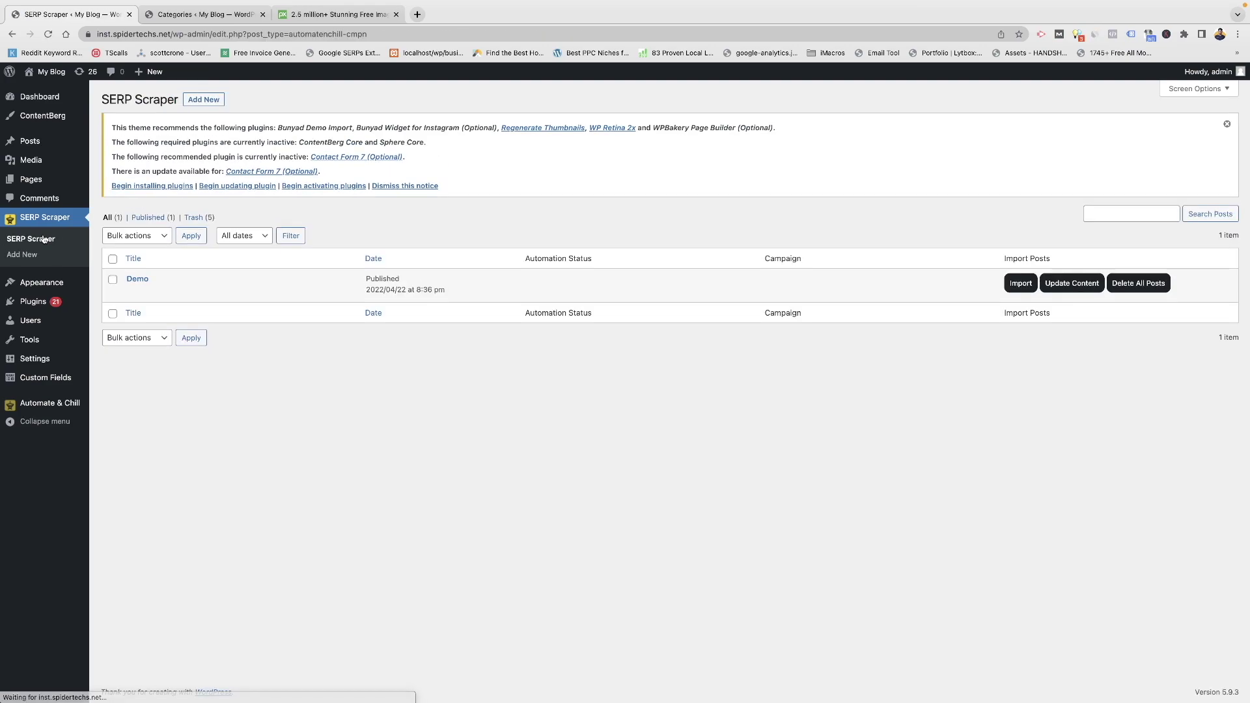
left_click(33, 143)
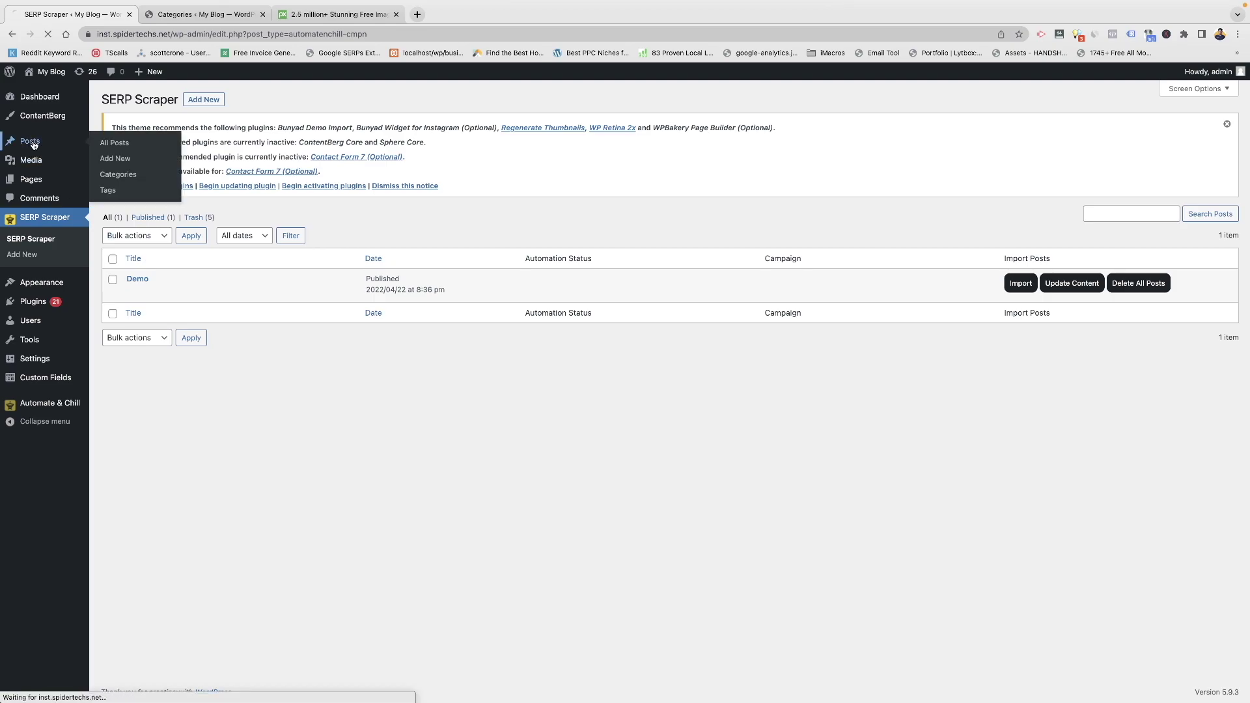
left_click(219, 304, "super")
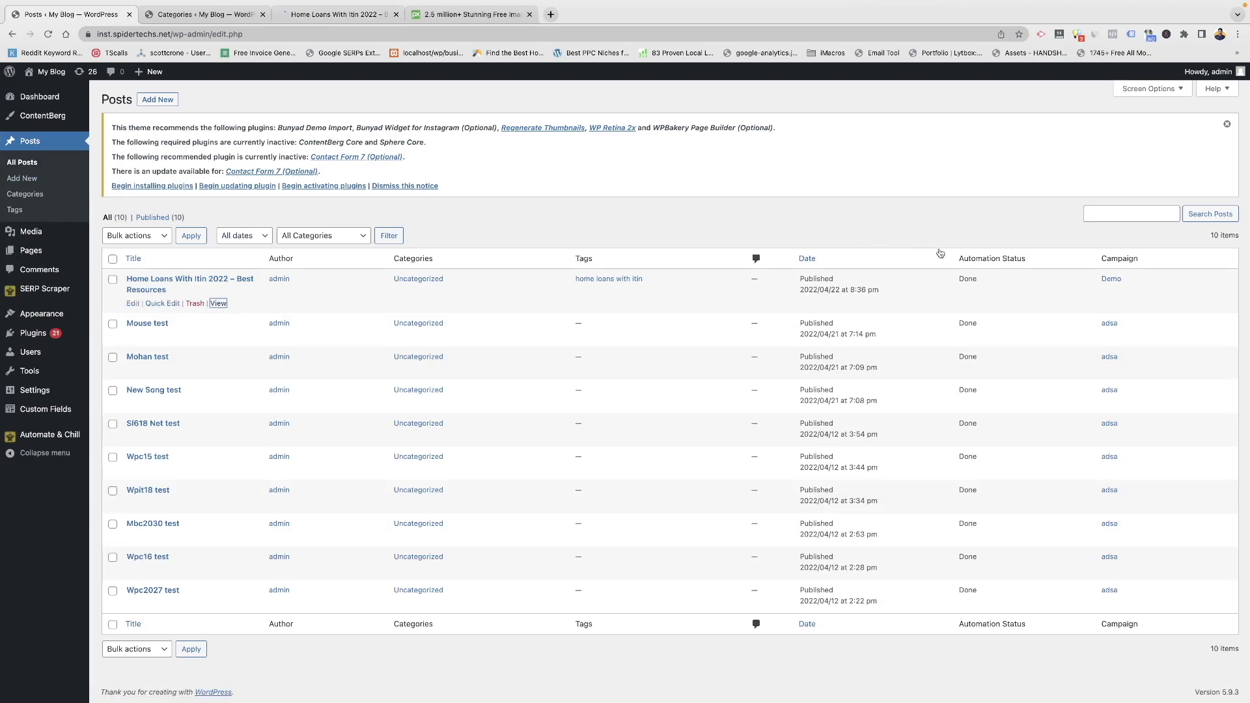
left_click_drag(958, 265, 1038, 266)
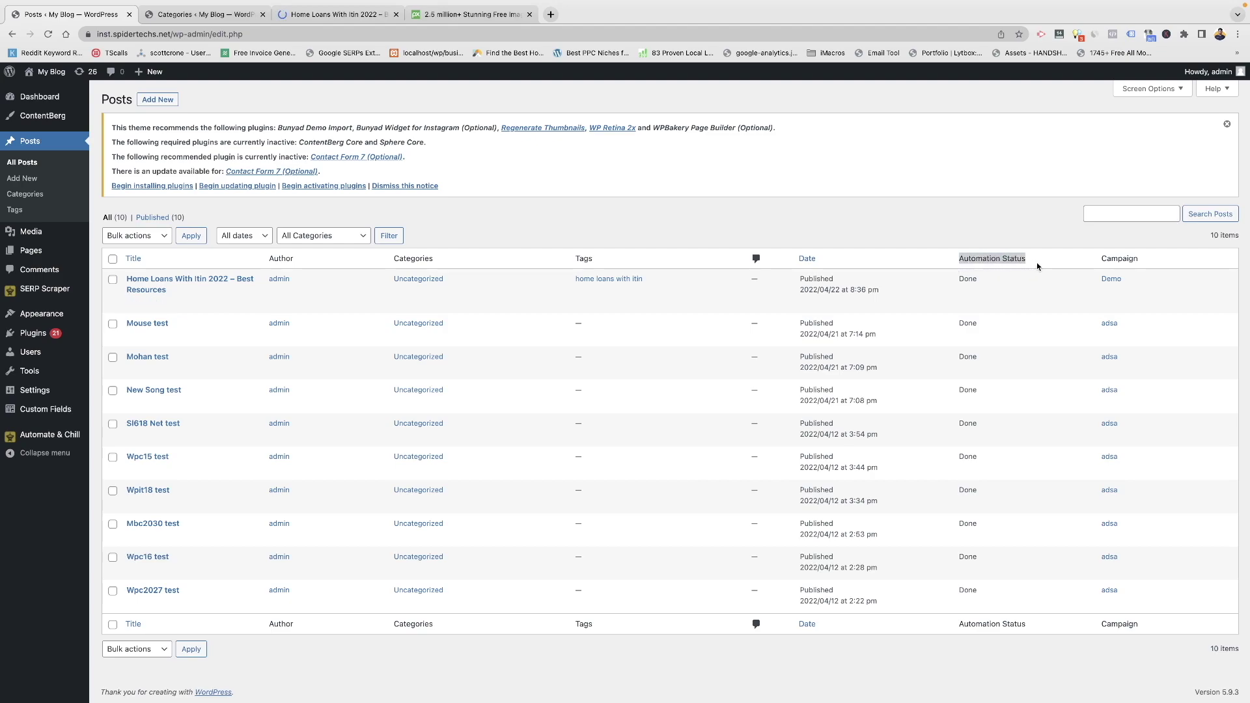
left_click_drag(957, 280, 988, 291)
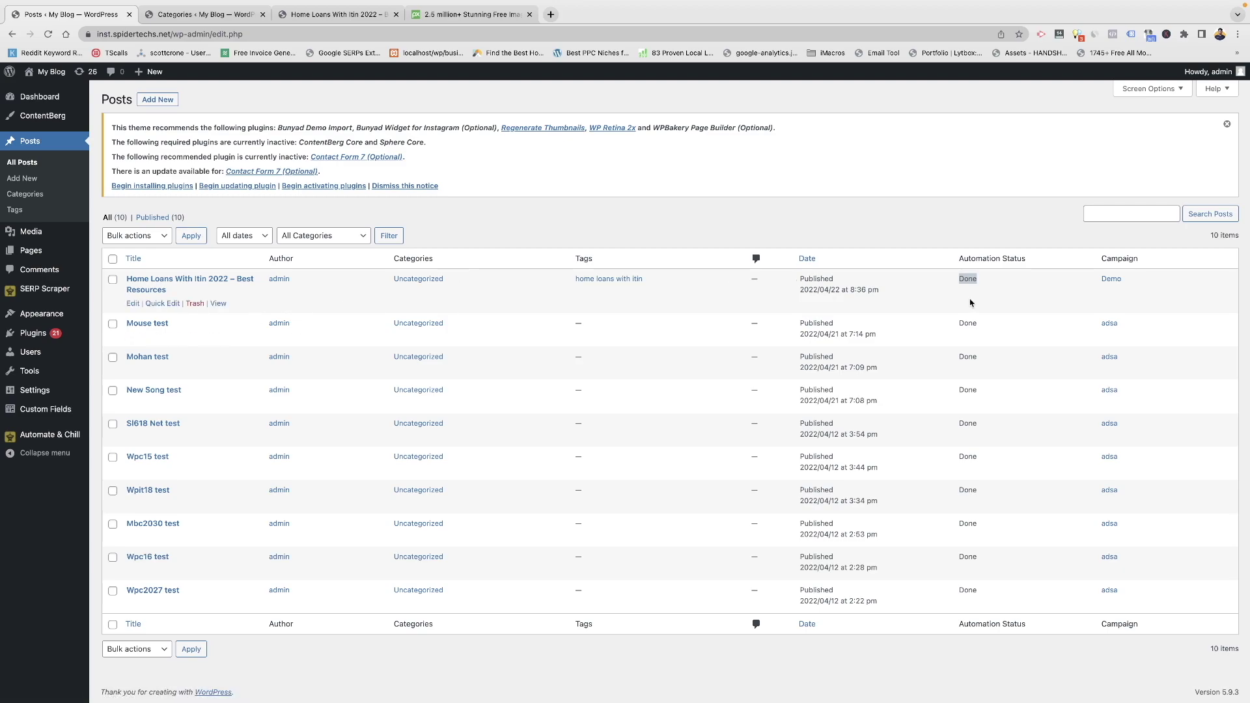
left_click(648, 238)
left_click(322, 18)
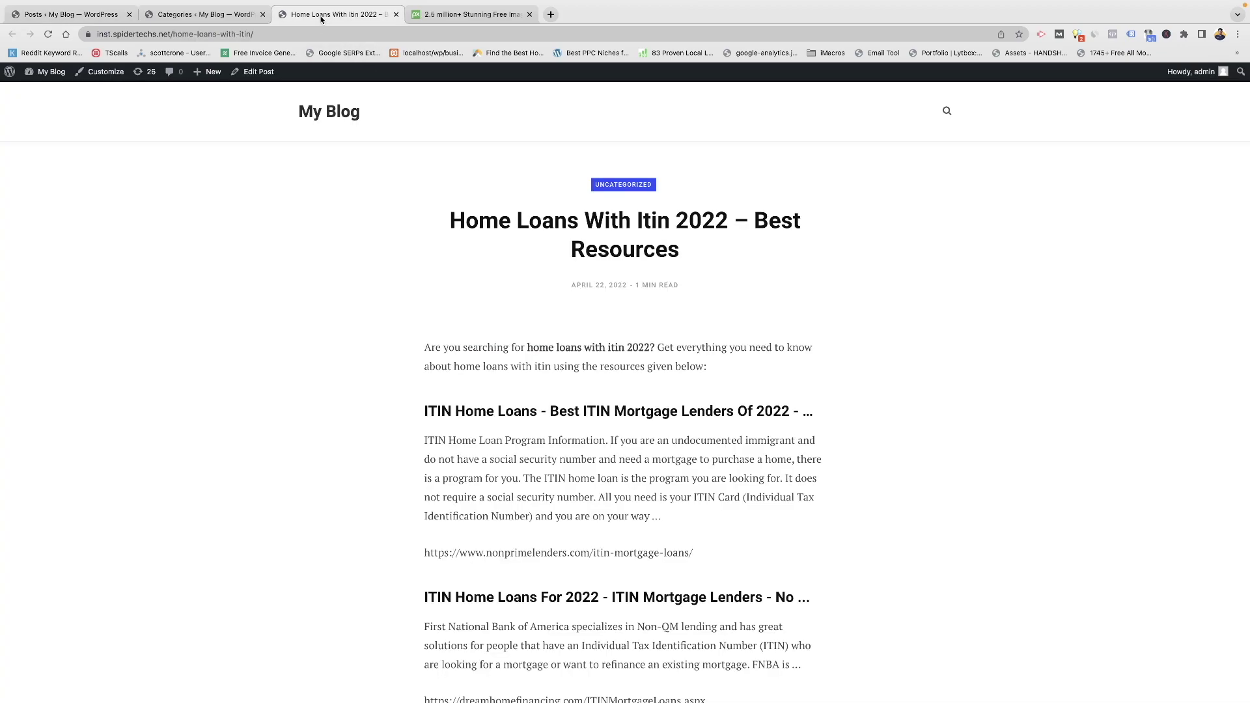
Read through the live post, noting its title, intro and HOME LOANS WITH ITIN tag
left_click_drag(443, 219, 726, 255)
left_click(731, 299)
scroll(718, 350, "down", 5)
left_click_drag(397, 252, 708, 386)
scroll(708, 387, "down", 20)
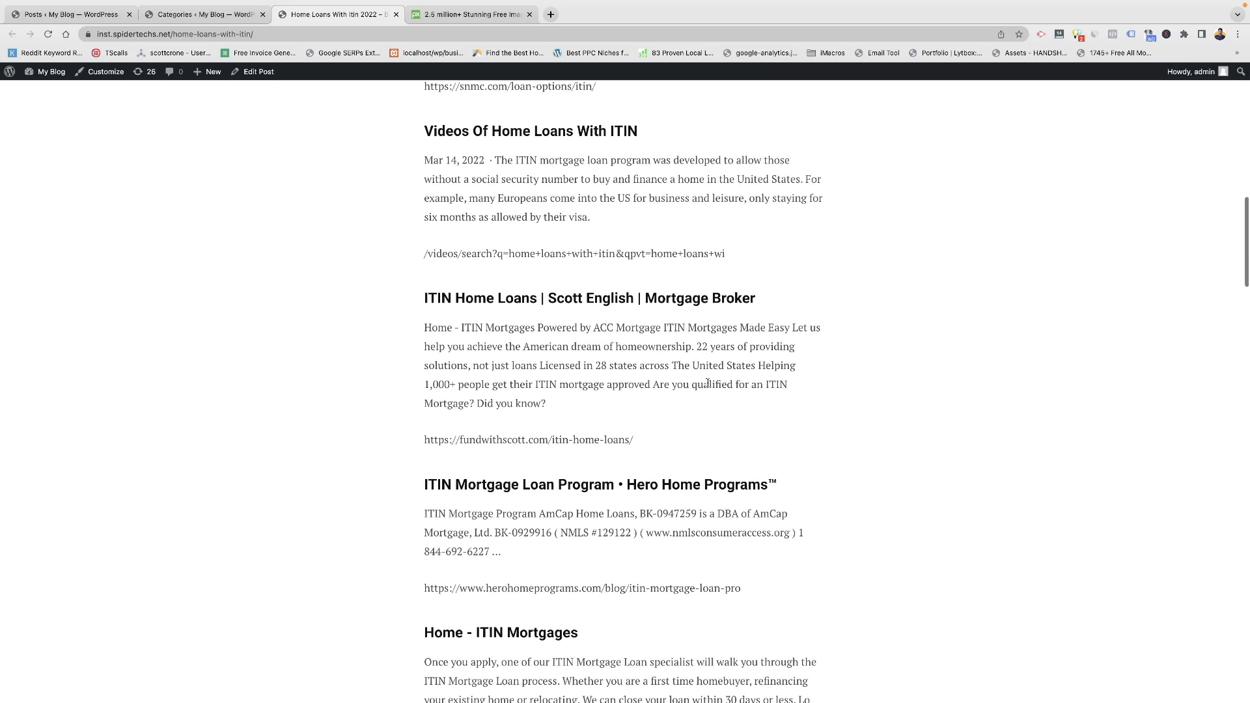
scroll(709, 387, "down", 20)
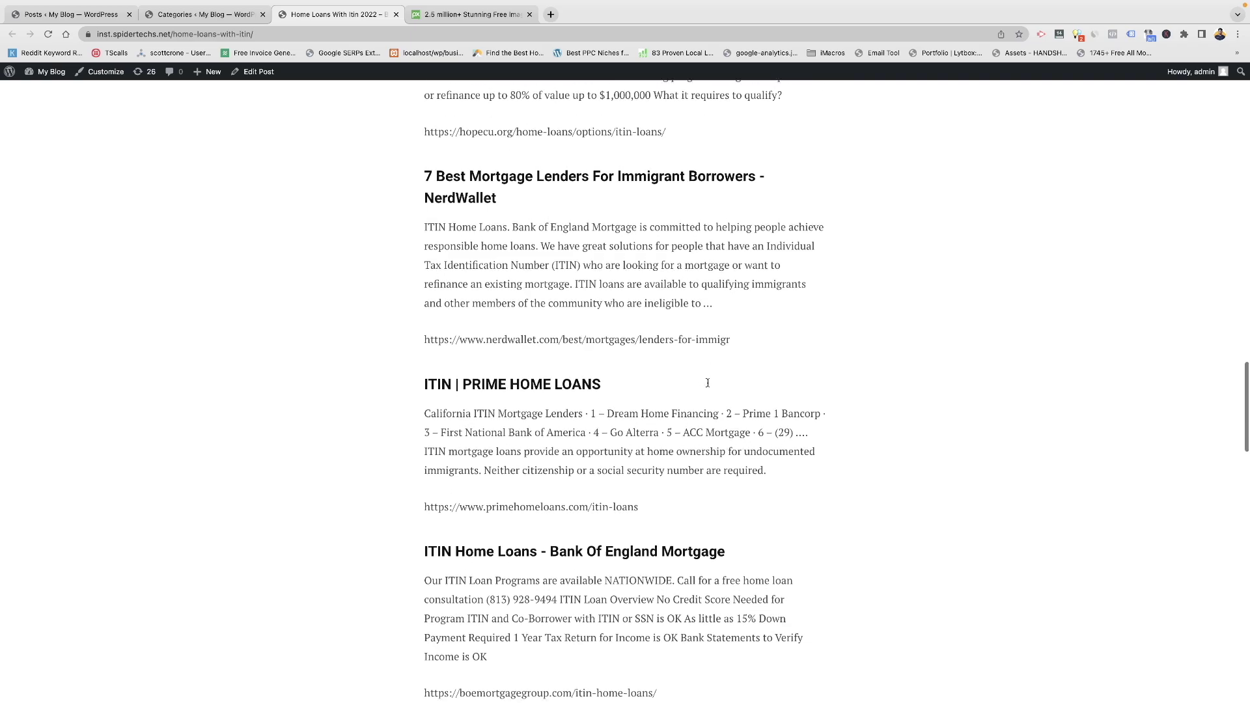
scroll(708, 383, "down", 20)
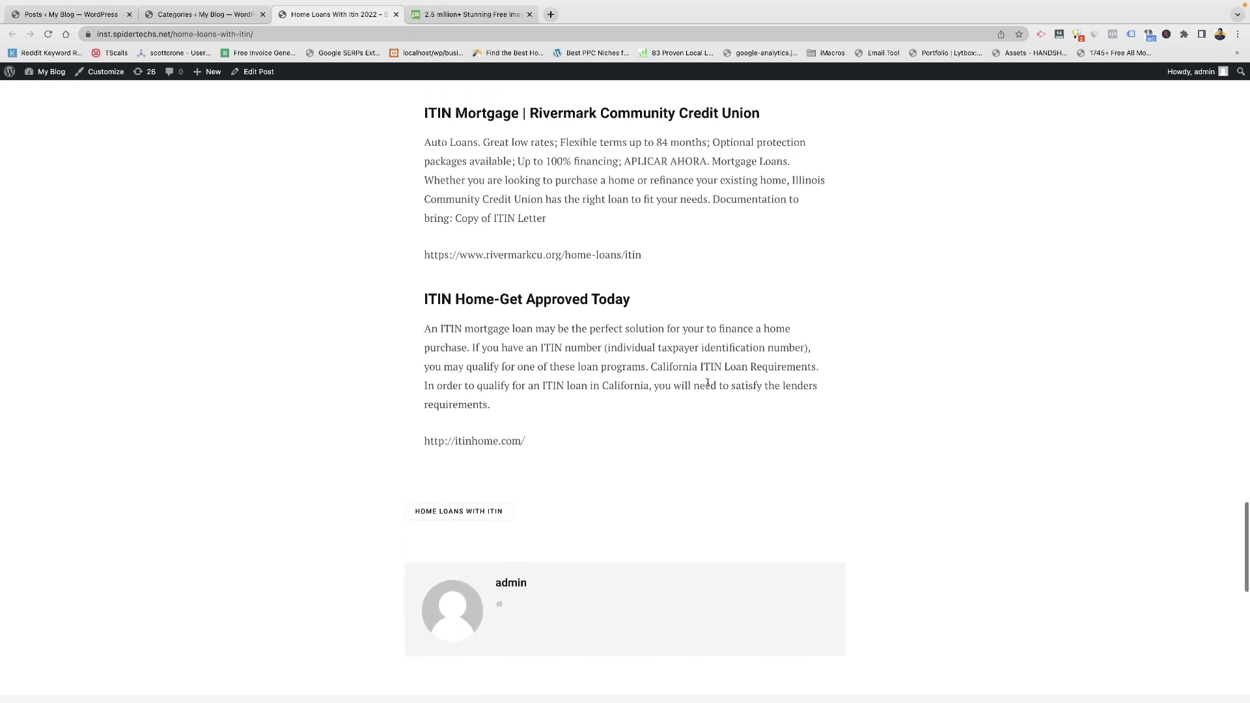
scroll(708, 387, "up", 1)
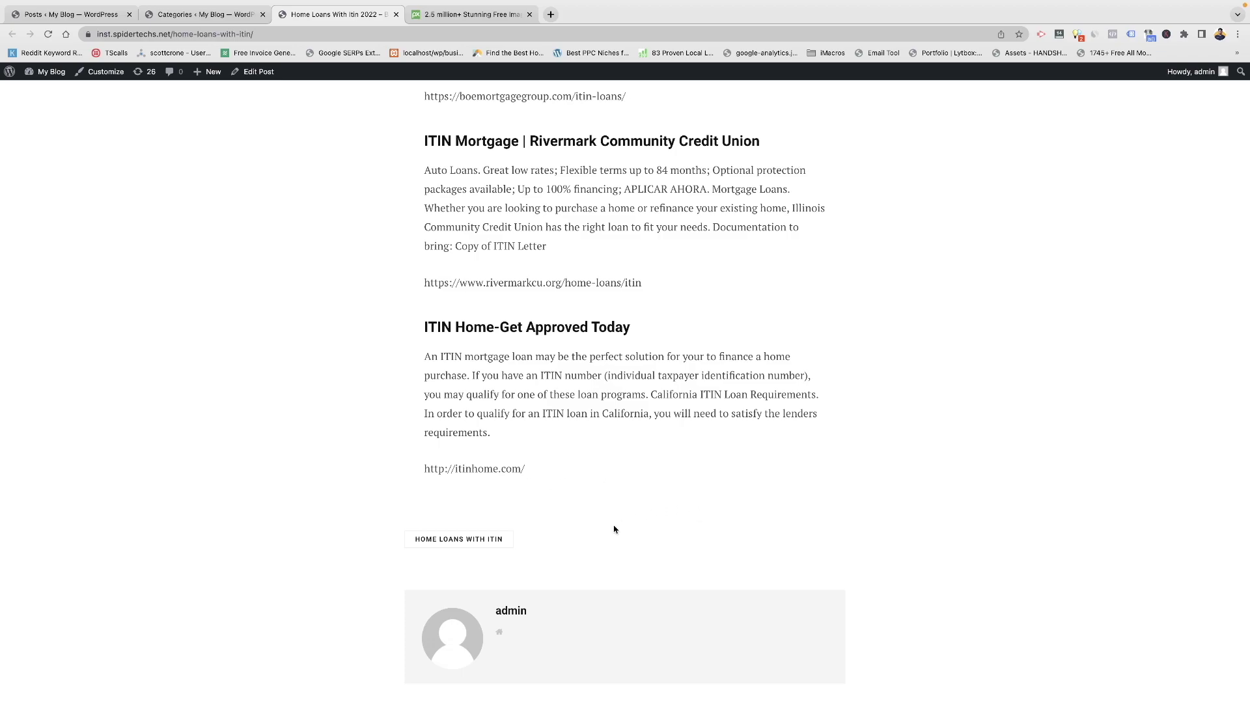
left_click_drag(384, 540, 569, 540)
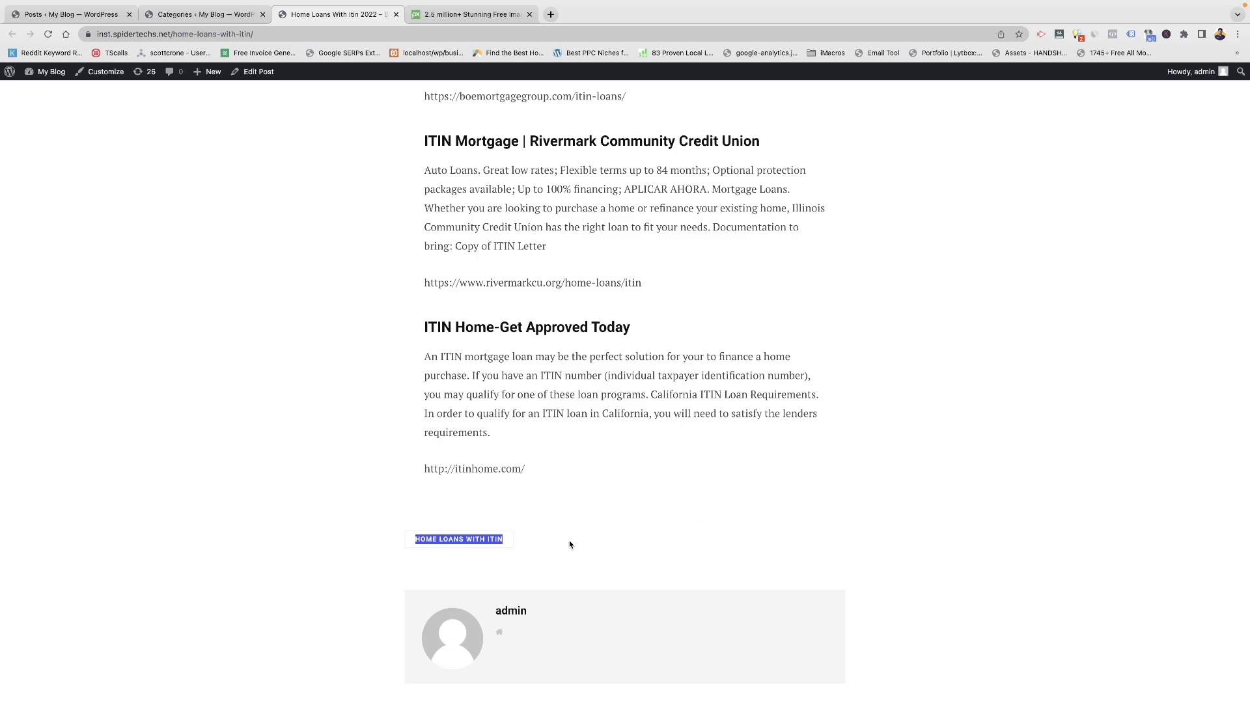
left_click(404, 547)
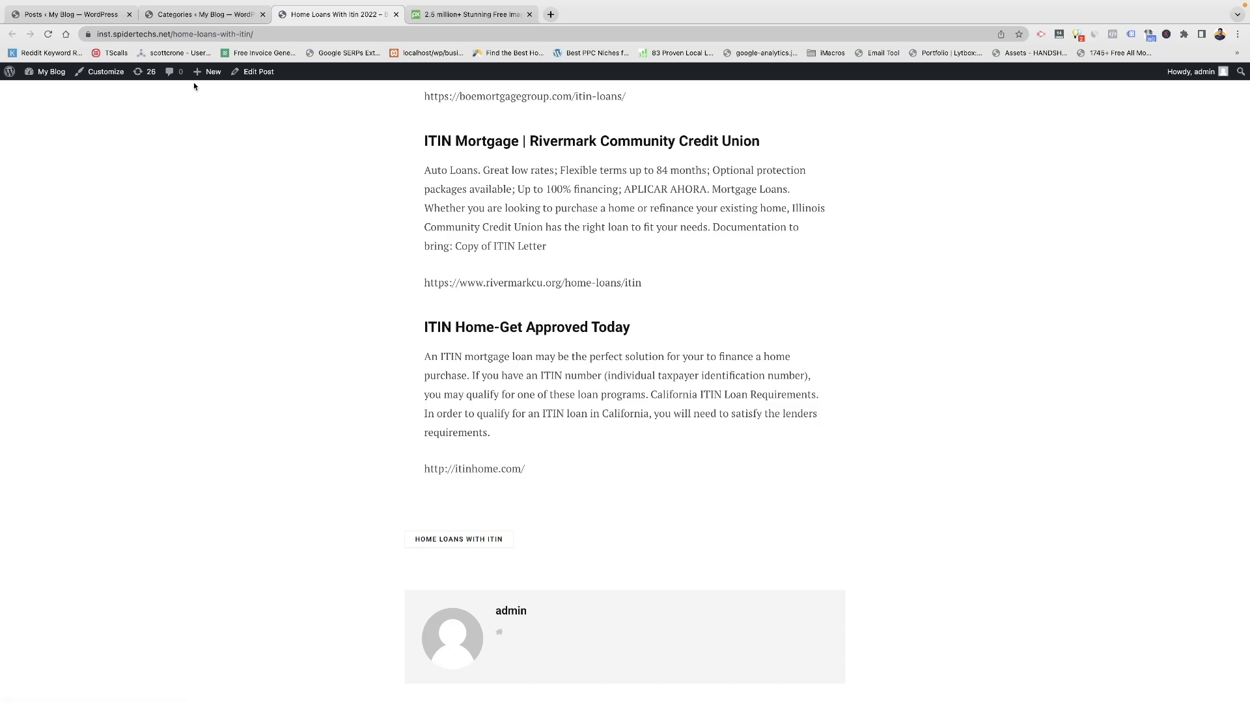
Review the post title and scraped results once more, then go to the Pixabay home page
left_click_drag(173, 34, 280, 34)
scroll(362, 217, "up", 10)
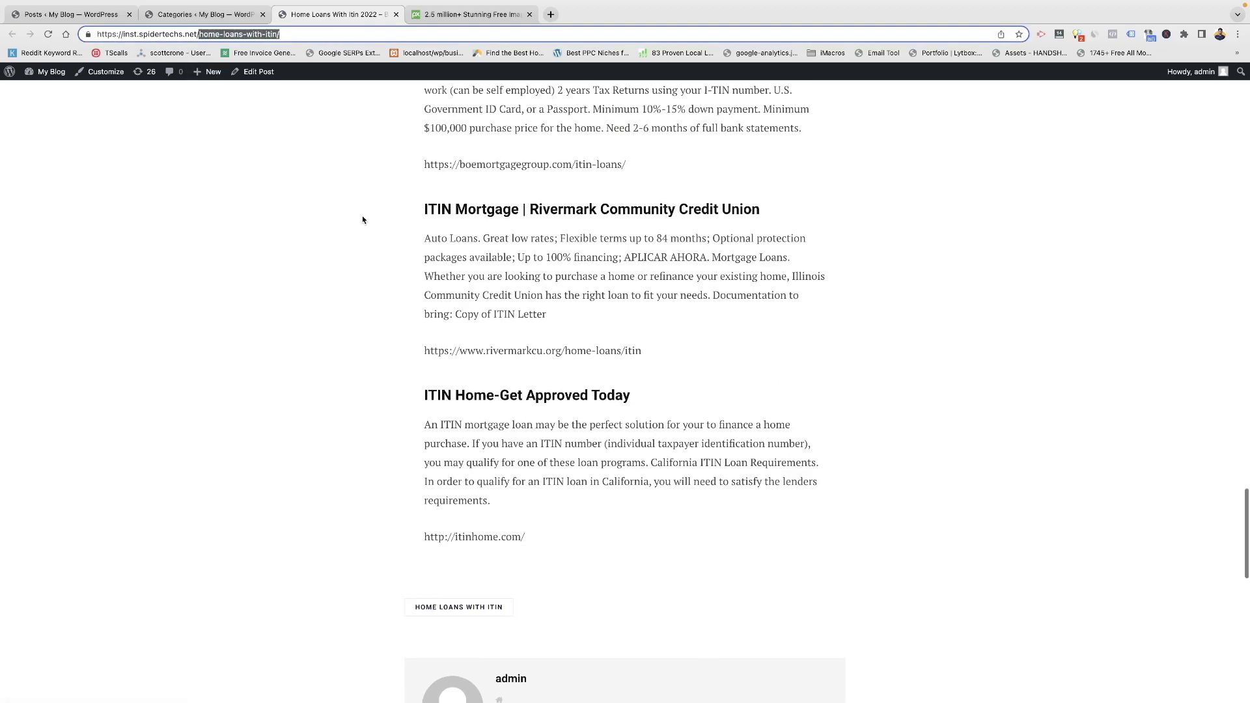
scroll(359, 225, "up", 10)
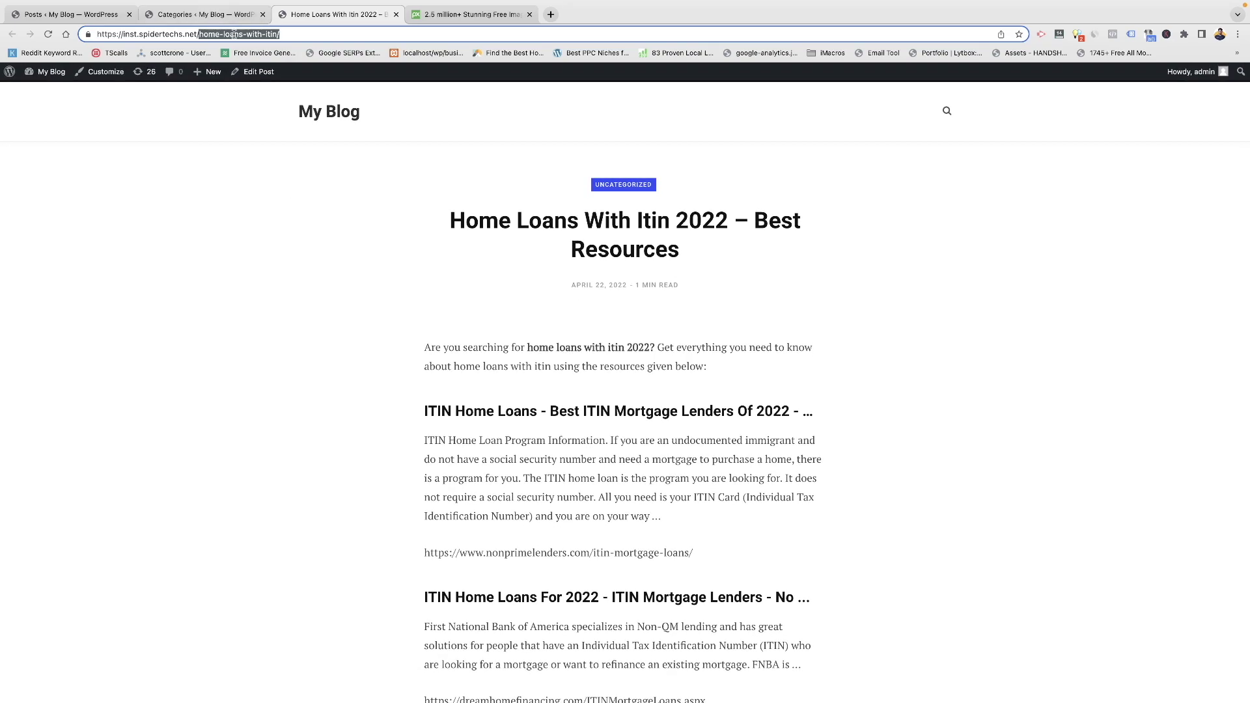
left_click_drag(444, 228, 720, 269)
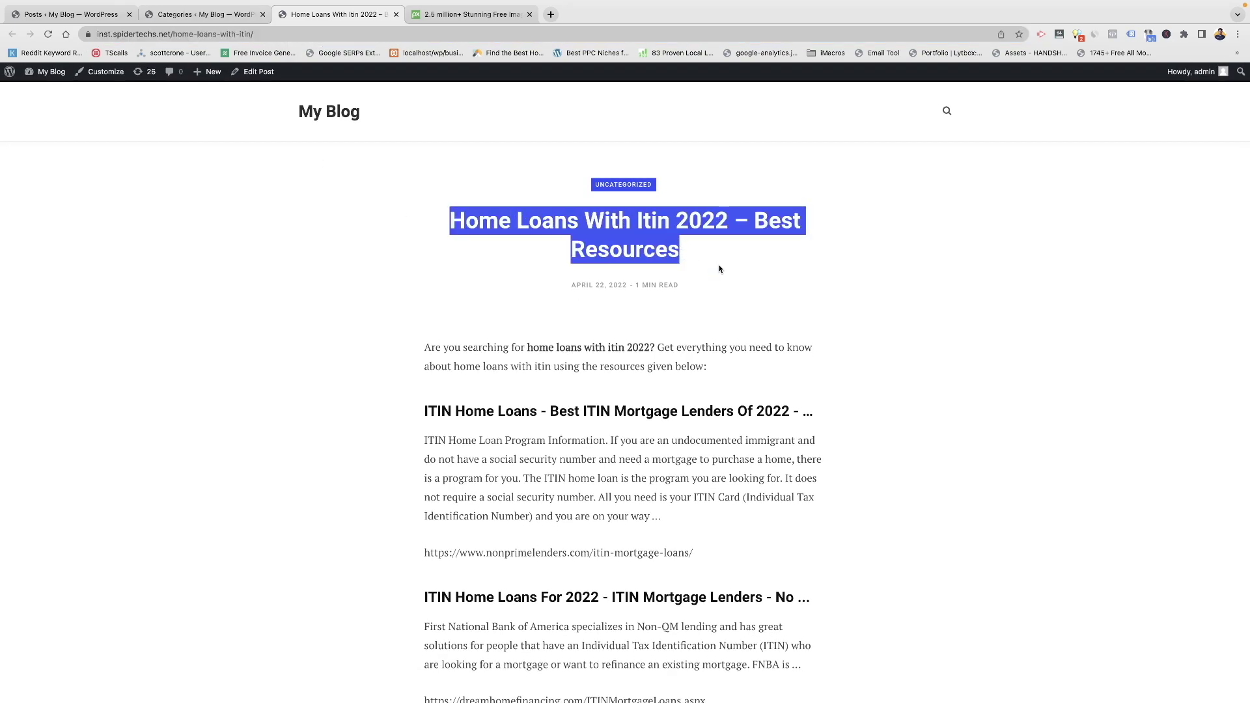
left_click(717, 270)
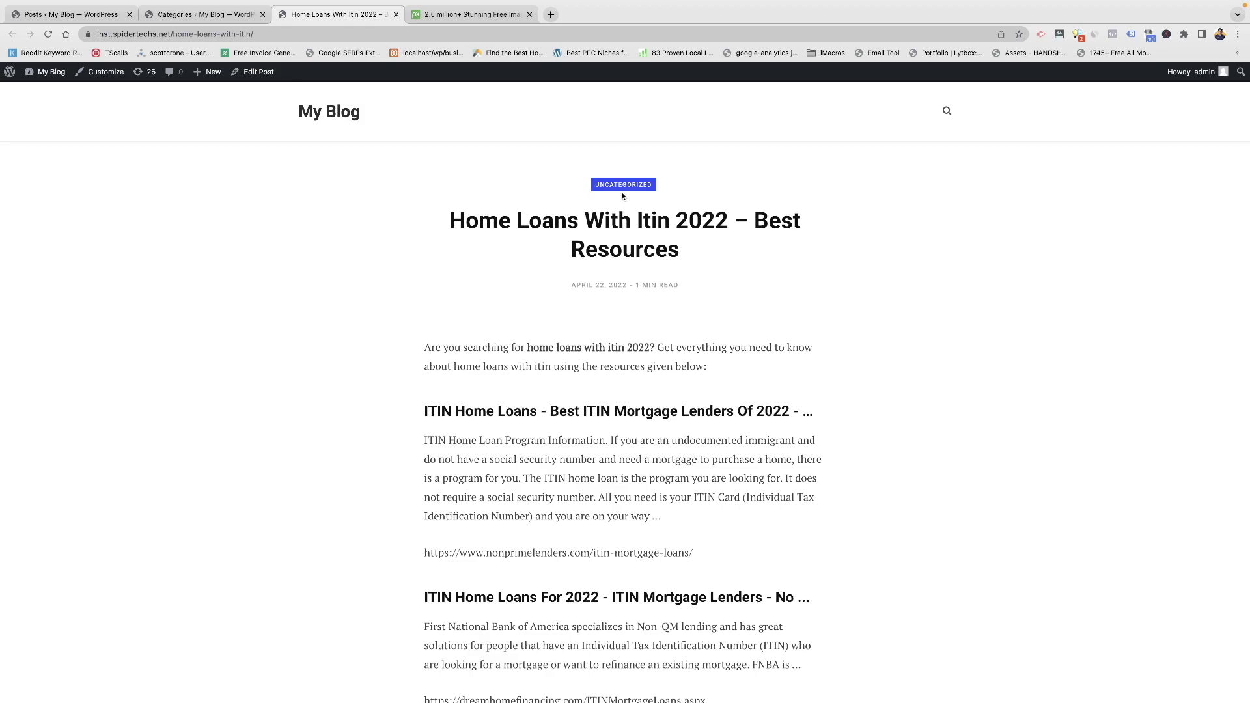
scroll(641, 327, "down", 3)
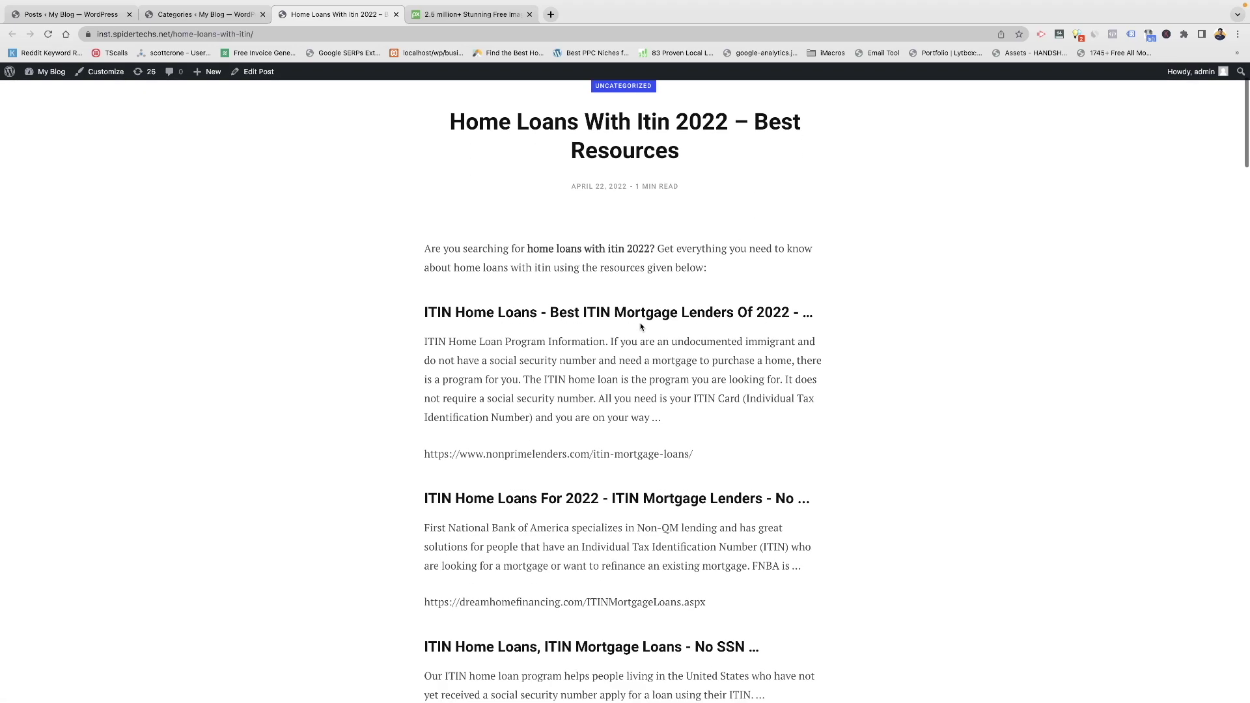
scroll(641, 327, "down", 1)
left_click_drag(528, 217, 701, 232)
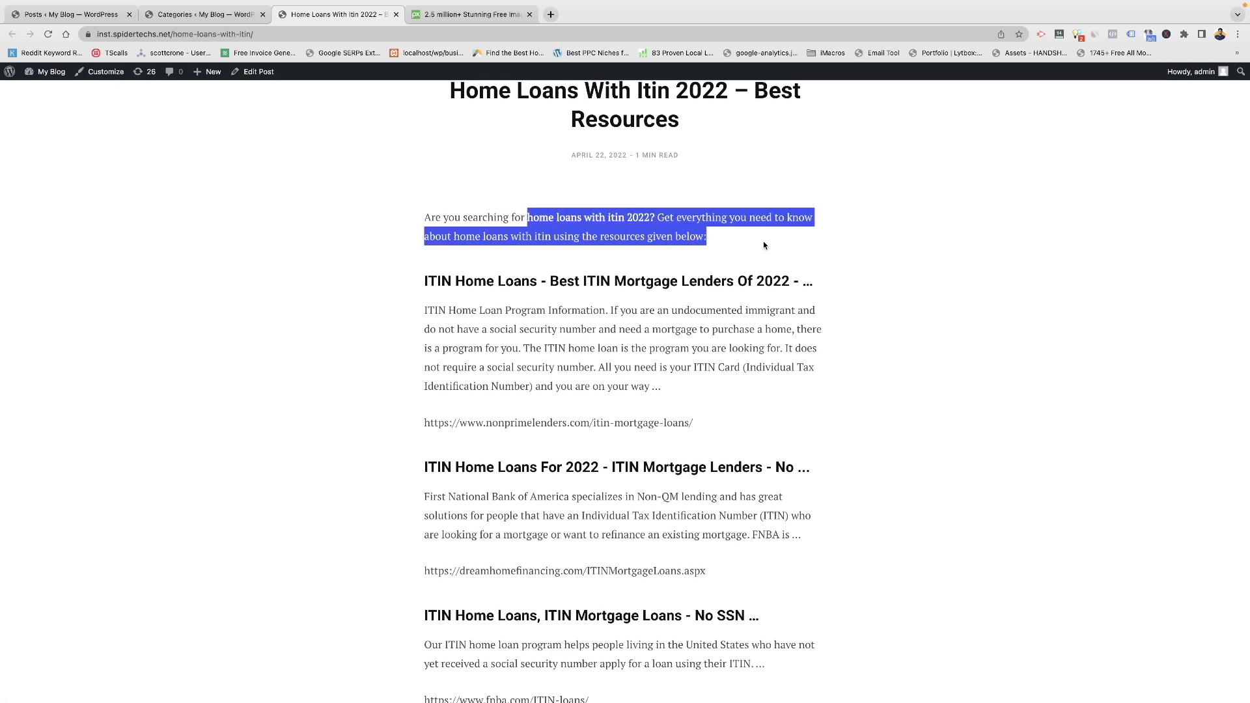
scroll(612, 394, "down", 12)
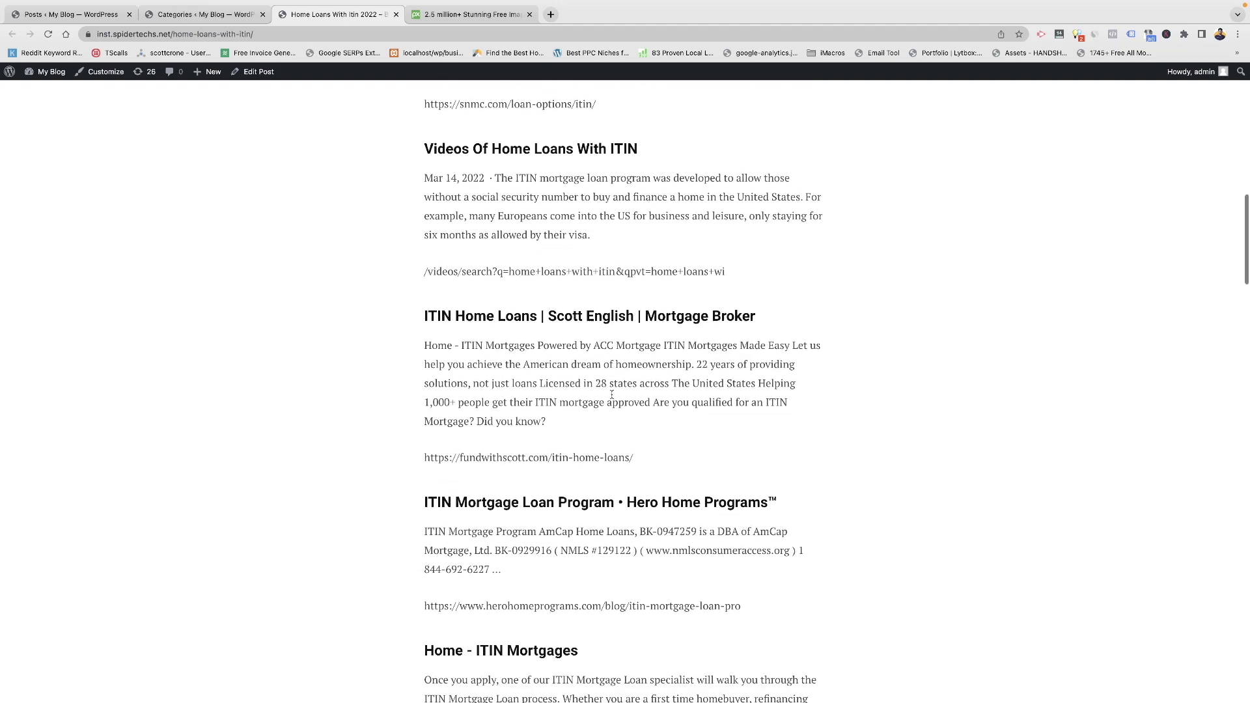
scroll(436, 249, "up", 5)
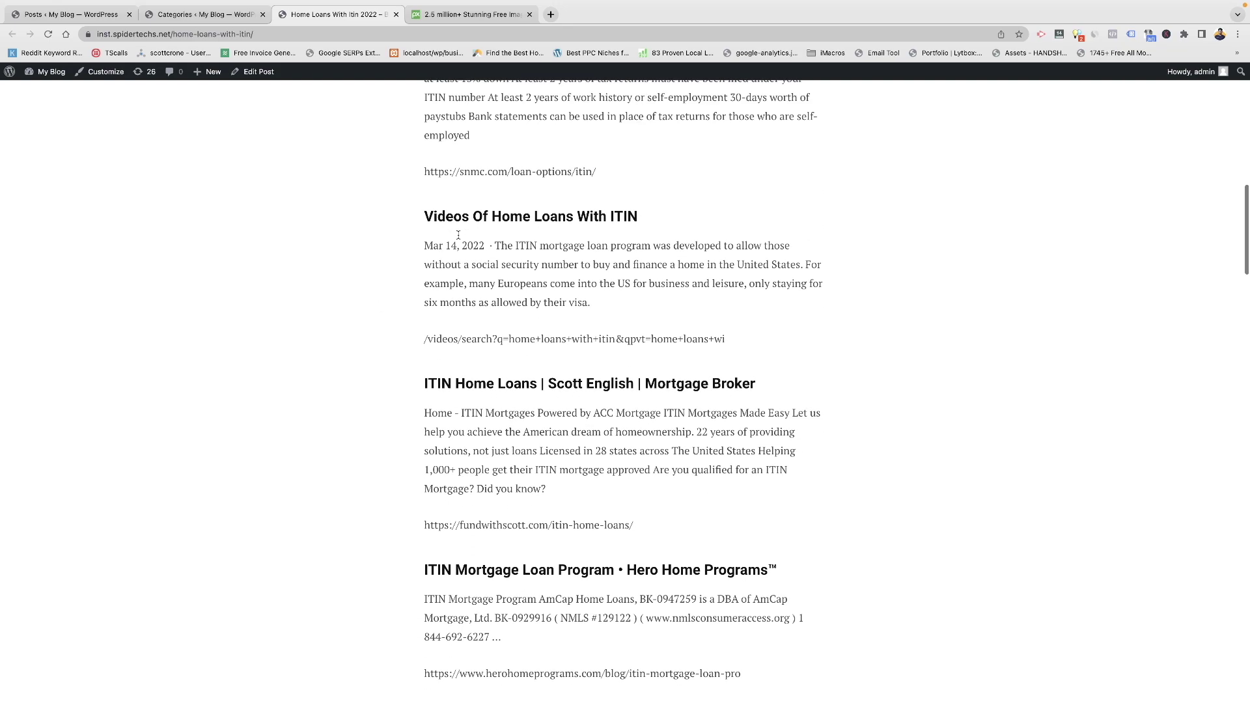
left_click(447, 14)
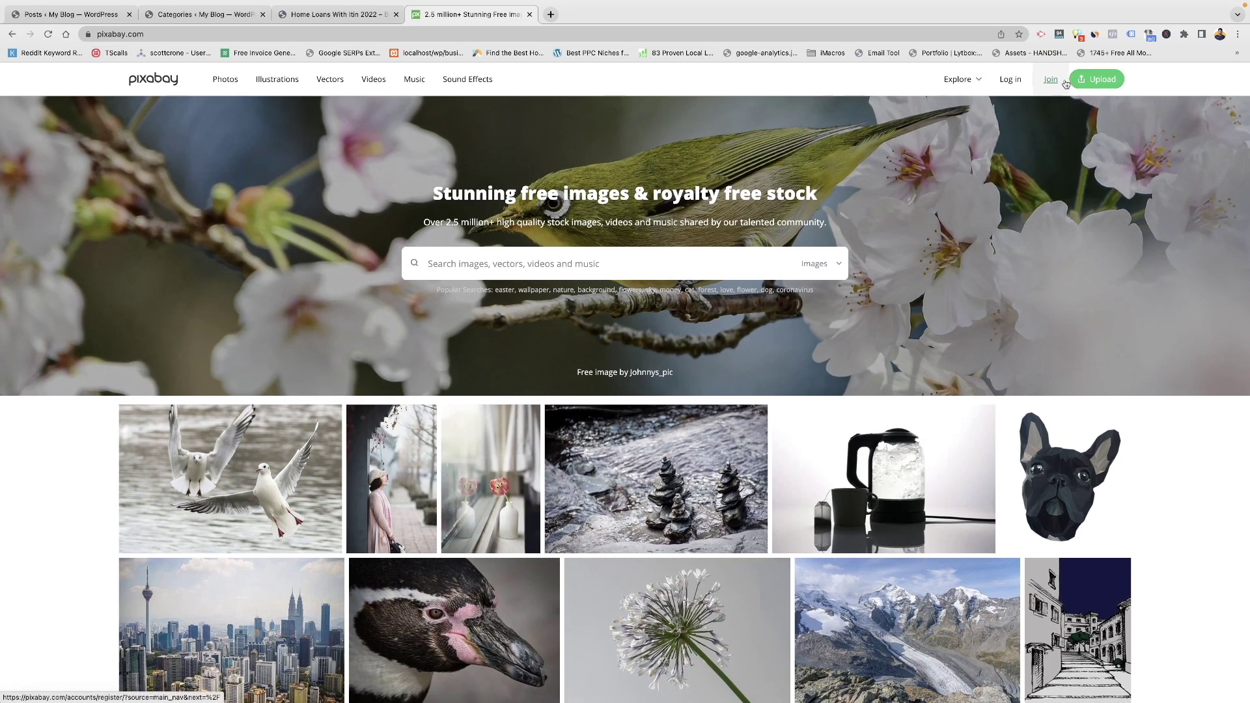
Sign in to Pixabay with a Google account
left_click(997, 79)
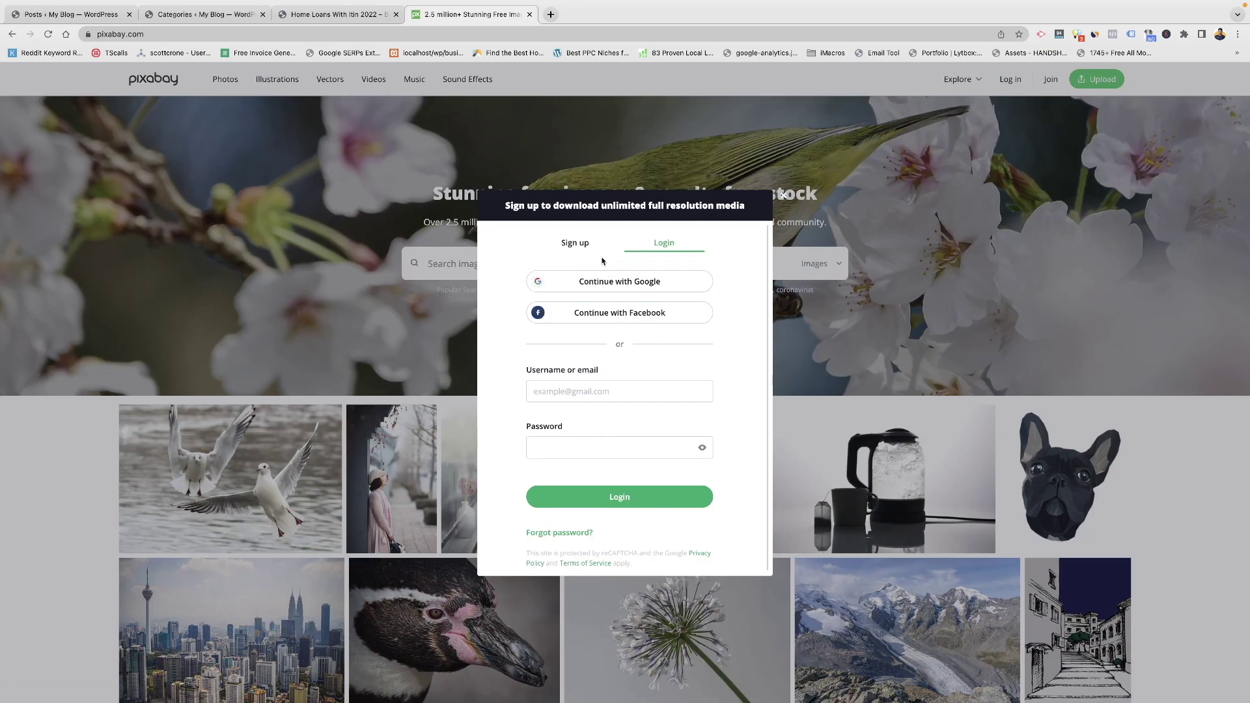
left_click(612, 281)
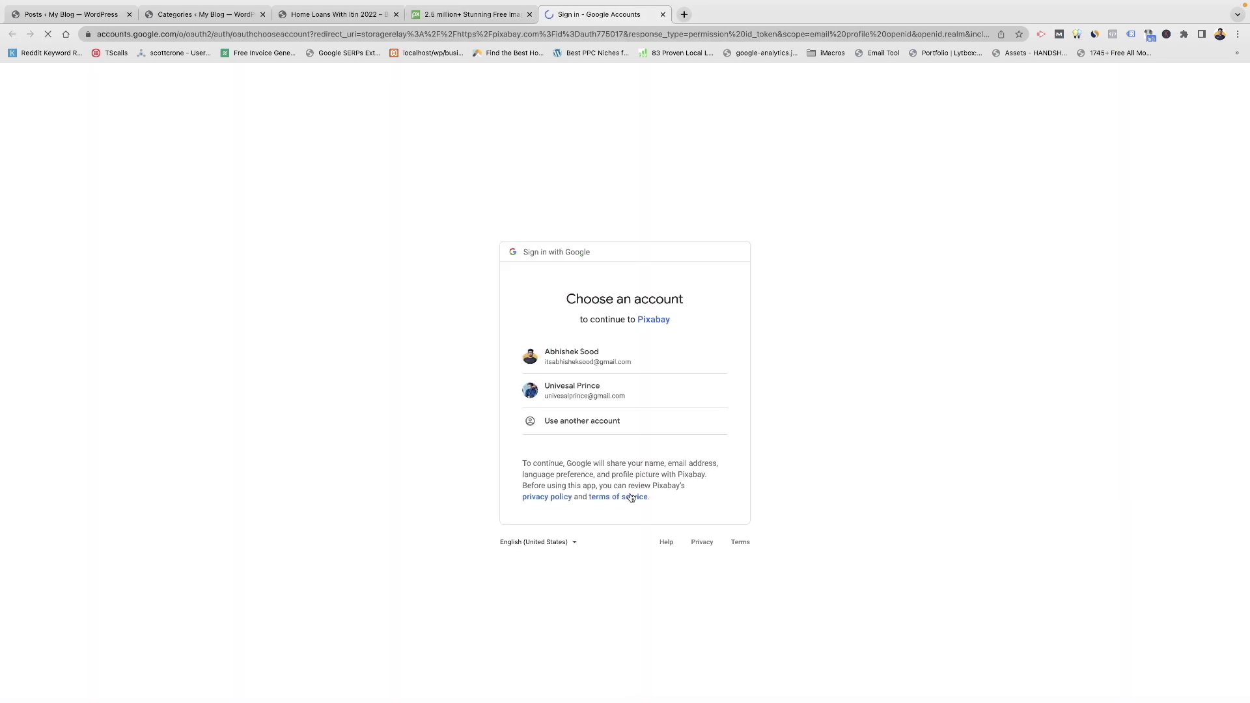
left_click(595, 358)
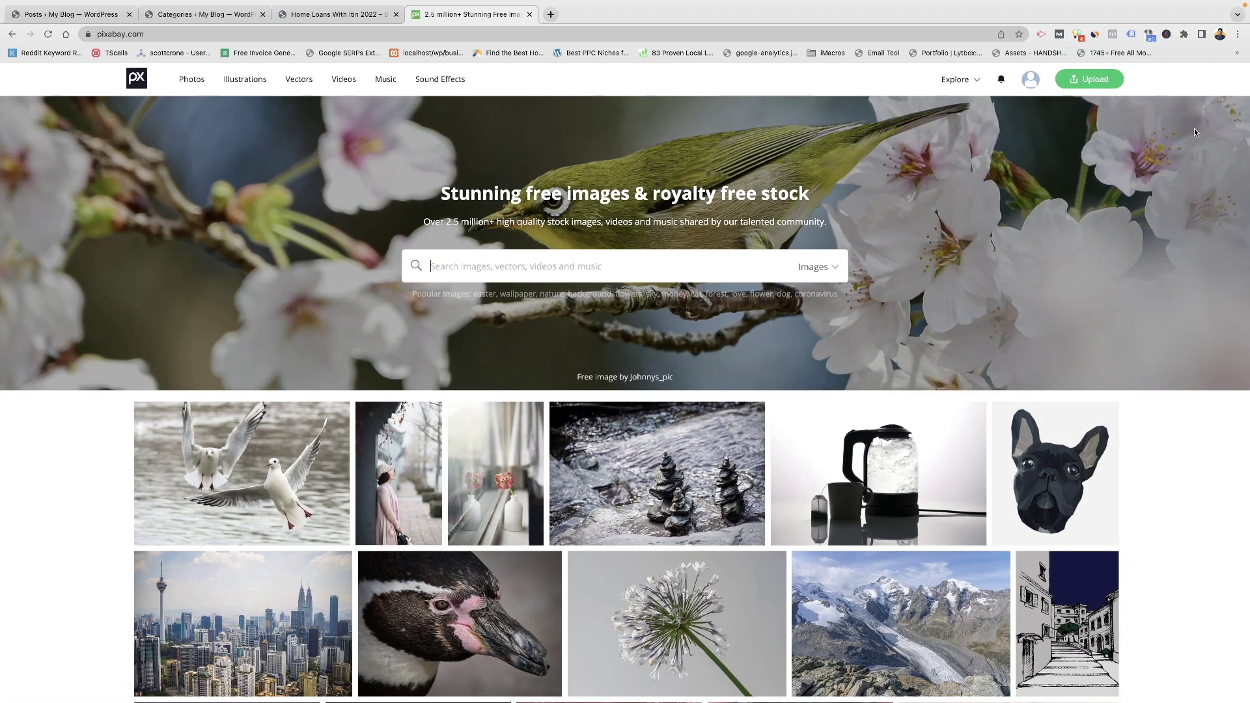
Go to the Pixabay Developer API page from the site's explore links
left_click(952, 79)
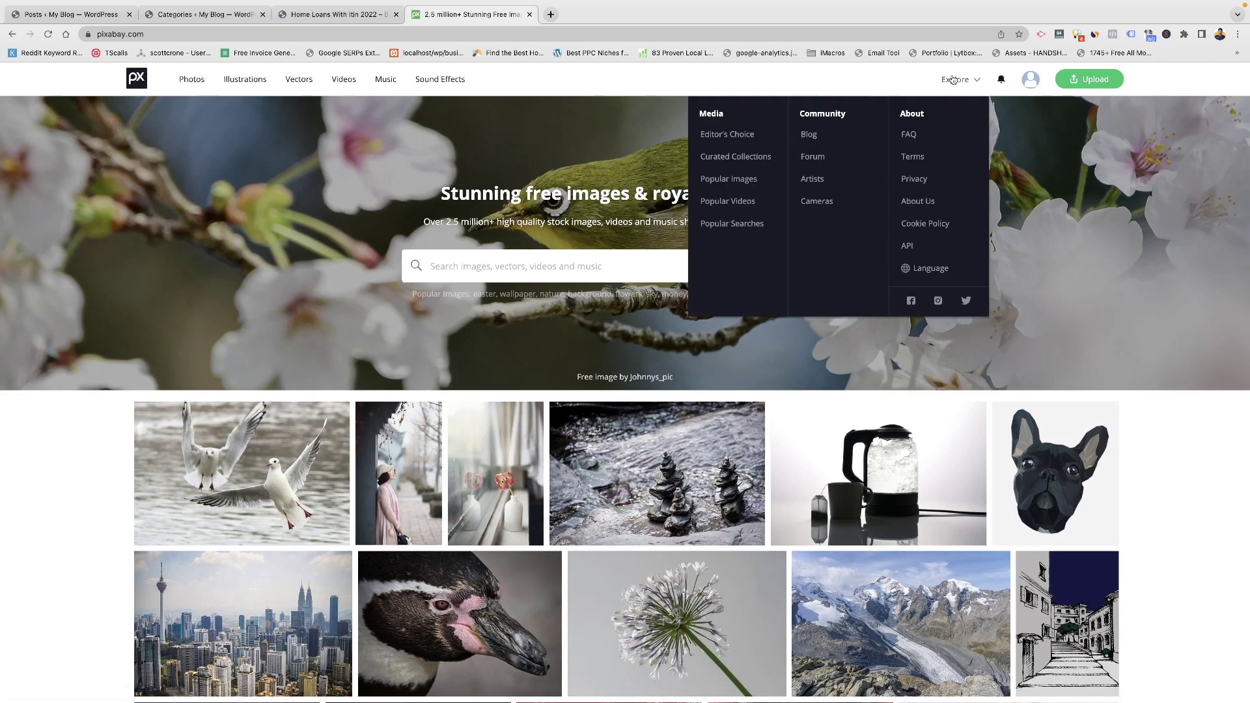
left_click(908, 247)
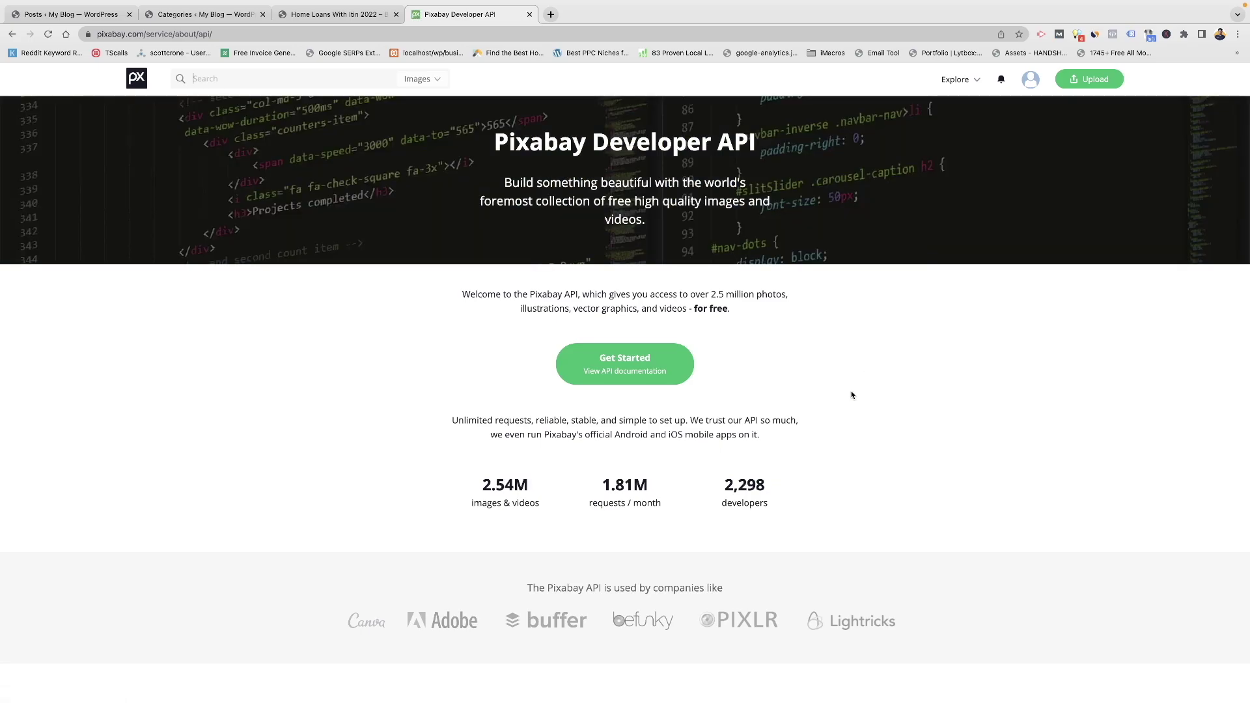
scroll(851, 396, "down", 15)
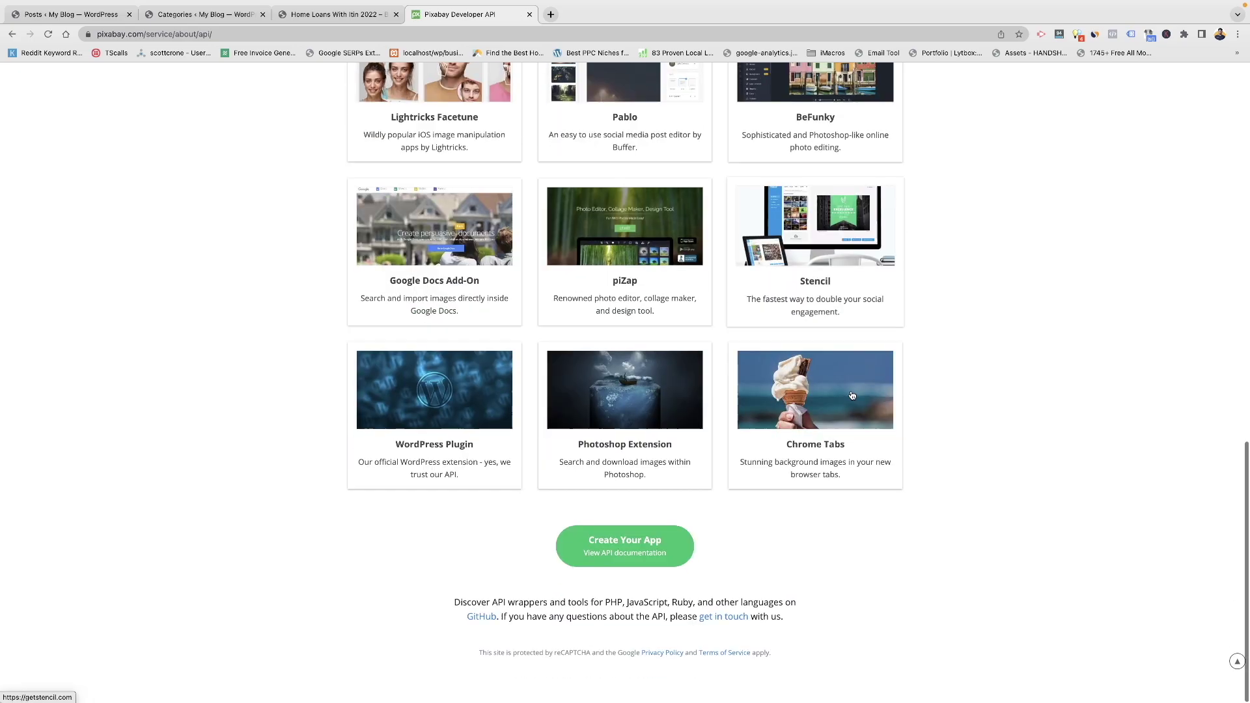
scroll(852, 395, "up", 2)
scroll(851, 390, "up", 15)
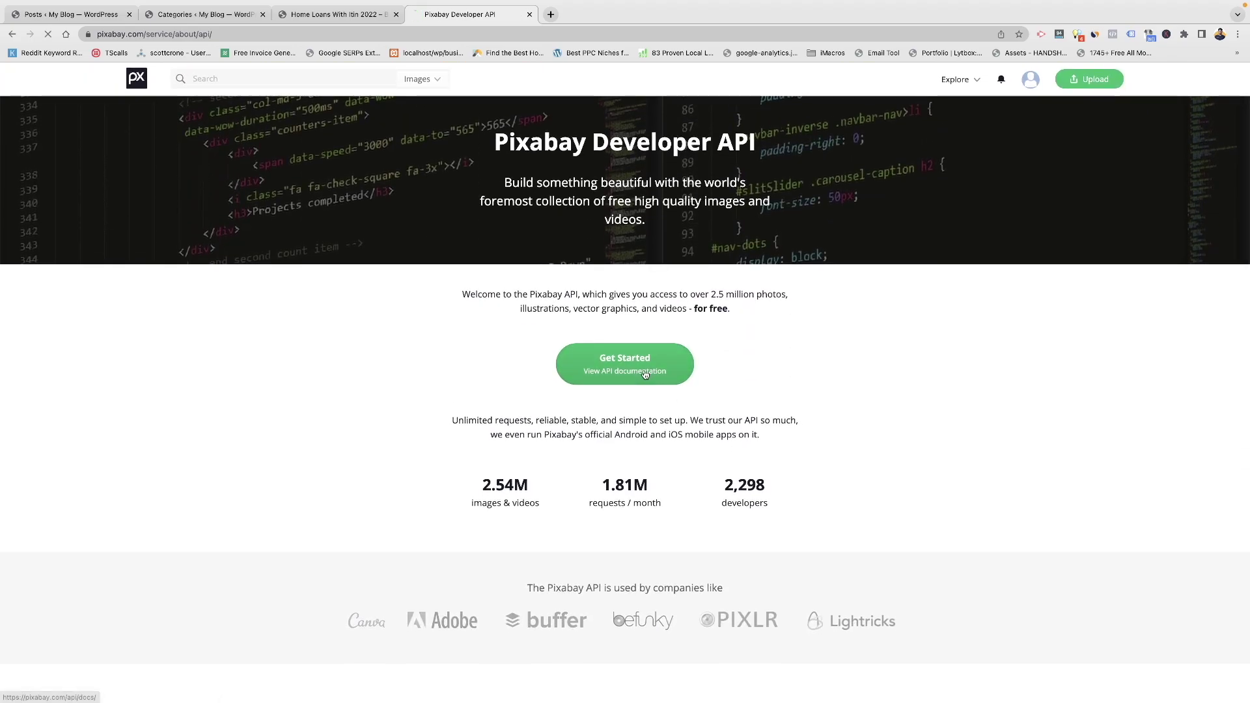
Copy the account's API key from the Pixabay API documentation and return to the WordPress Posts tab
left_click(606, 368)
scroll(608, 374, "down", 8)
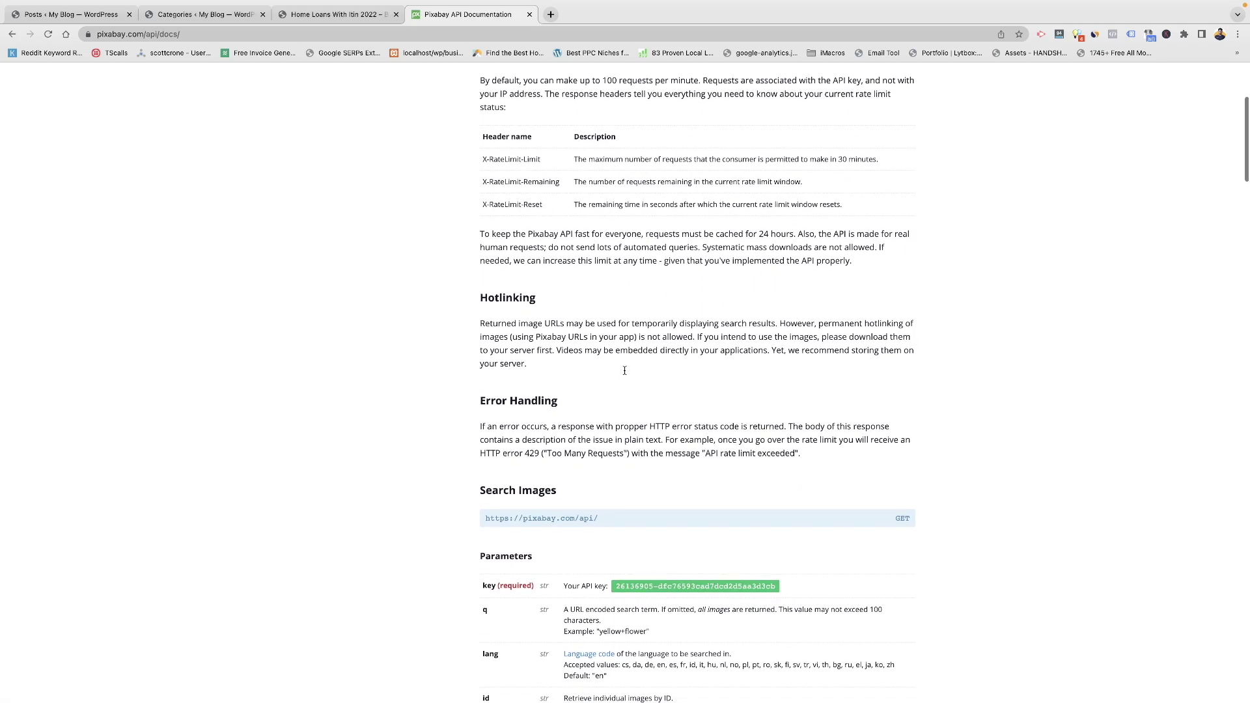
scroll(623, 370, "up", 5)
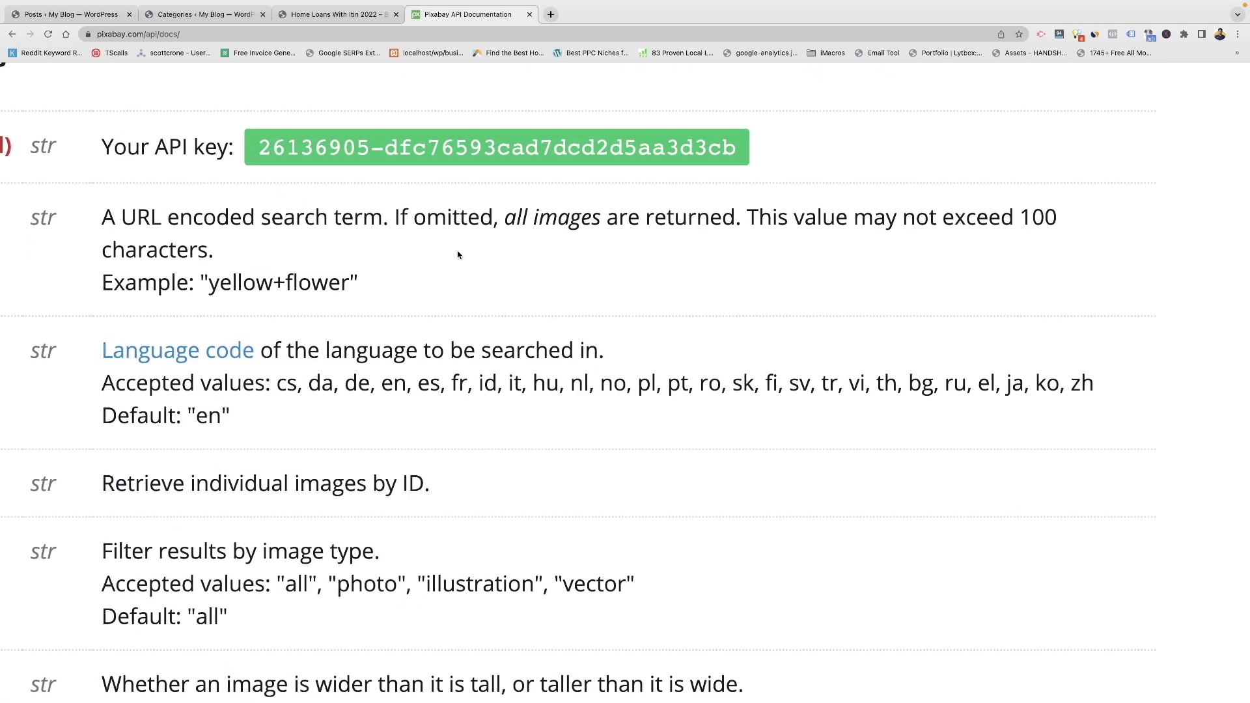
scroll(370, 217, "left", 5)
scroll(456, 248, "up", 4)
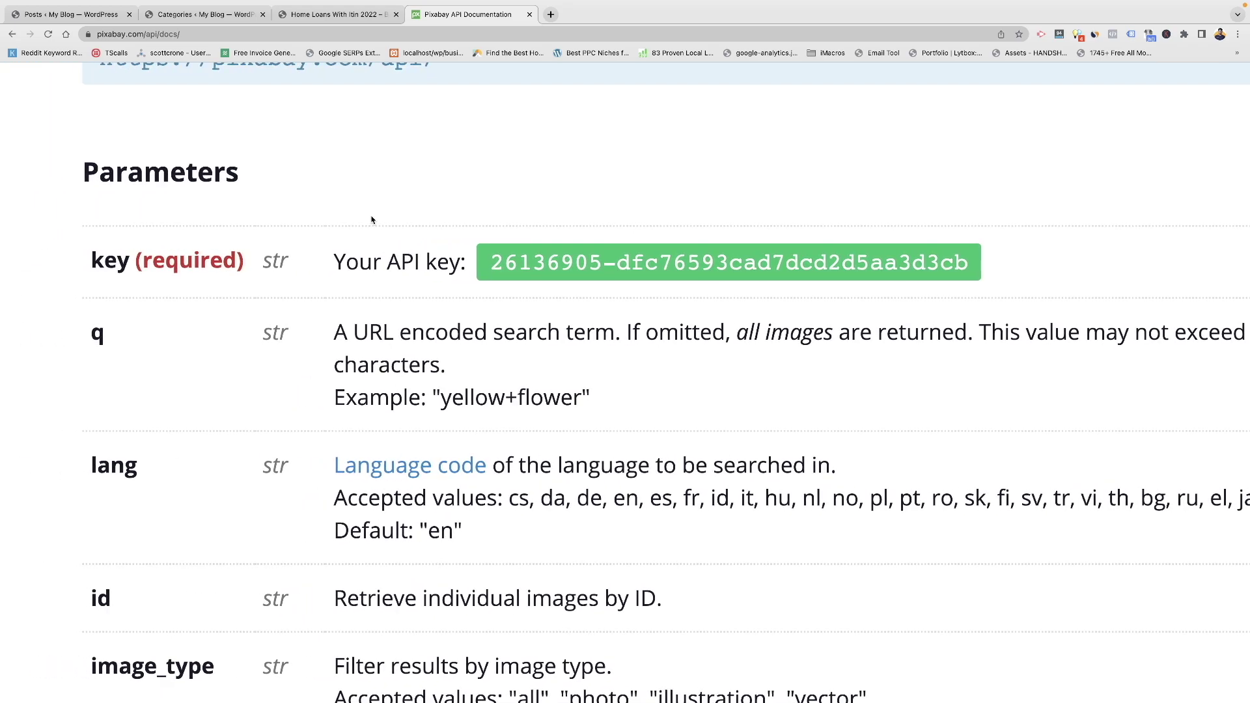
left_click_drag(486, 264, 867, 273)
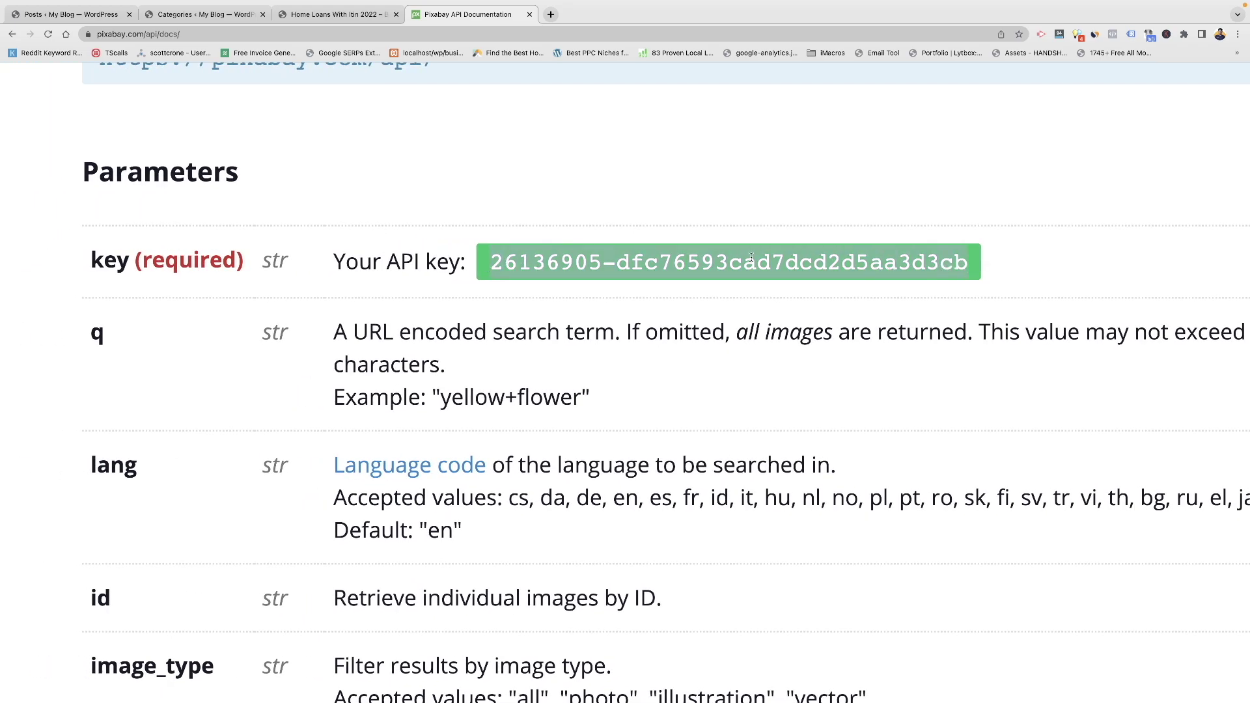
scroll(750, 259, "down", 5)
left_click(65, 14)
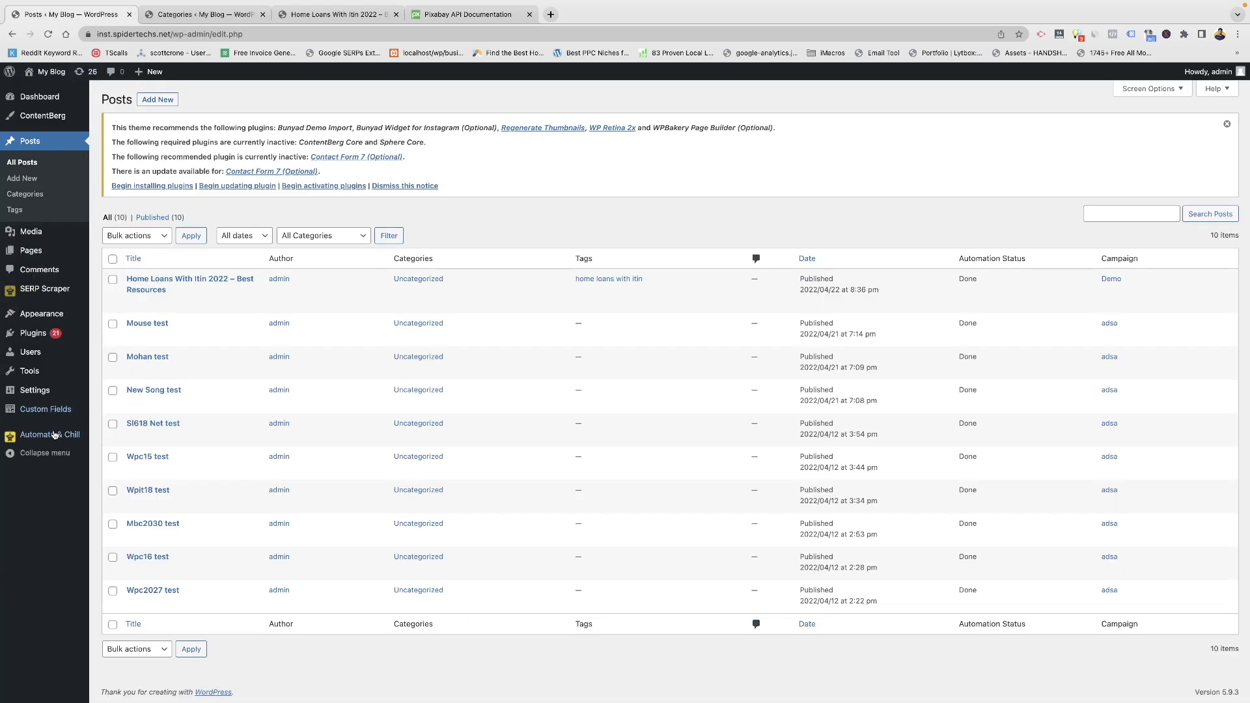
Save the Pixabay API key in the Automate & Chill configuration settings
left_click(43, 446)
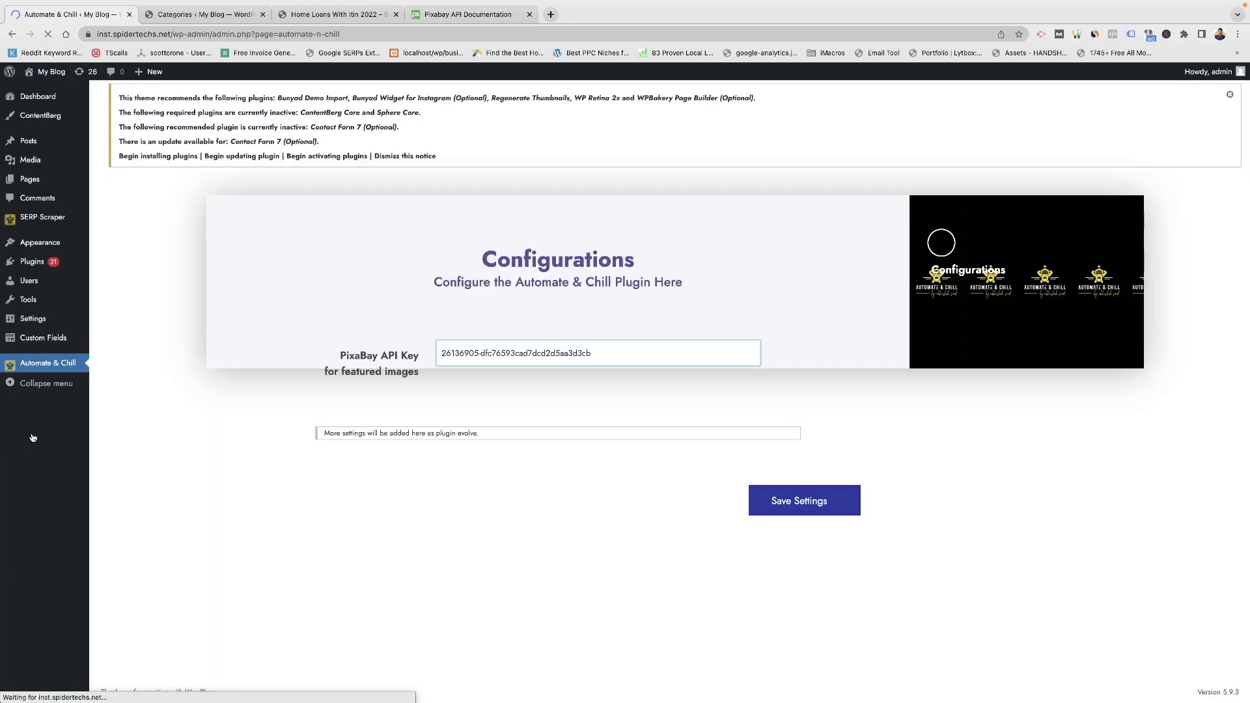
left_click(809, 507)
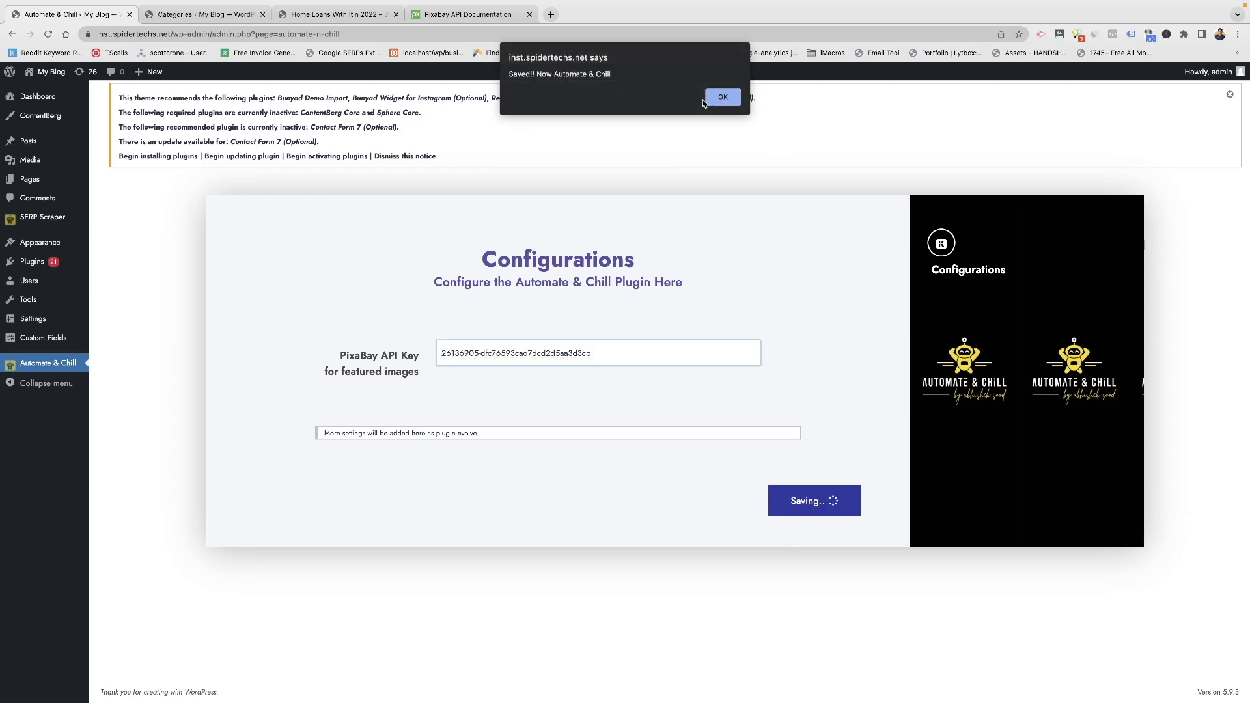
left_click(721, 96)
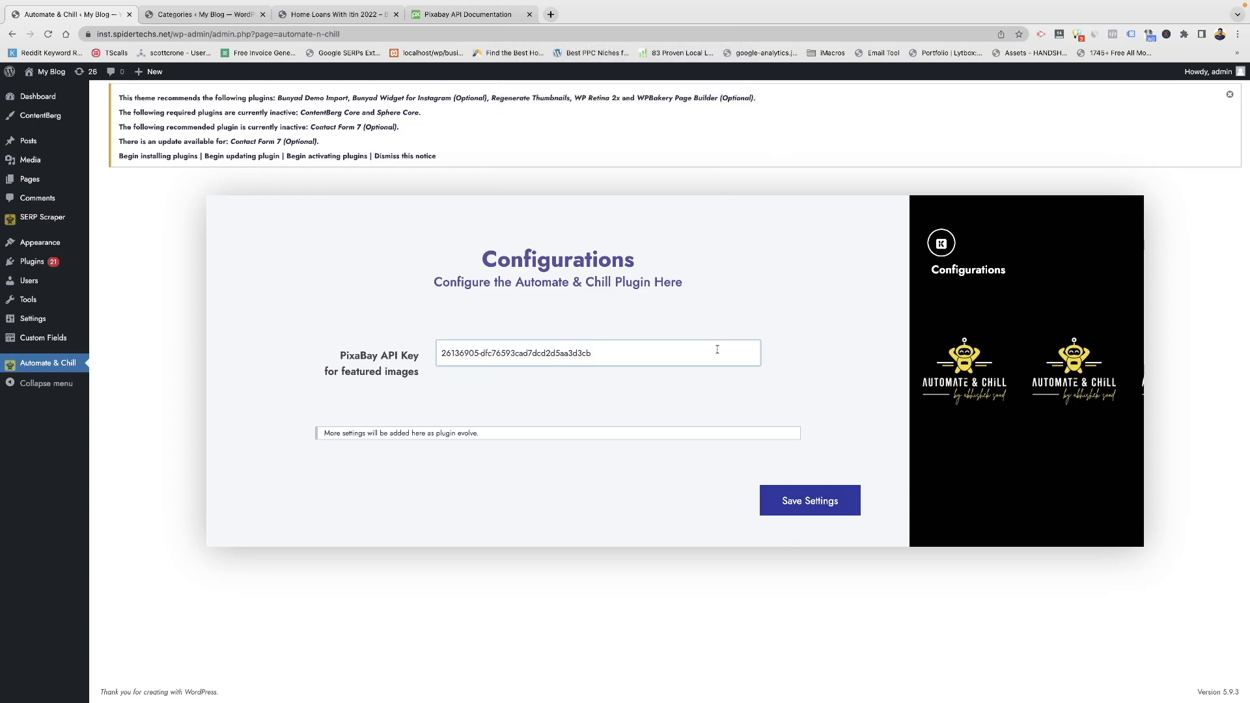
left_click_drag(390, 384, 550, 419)
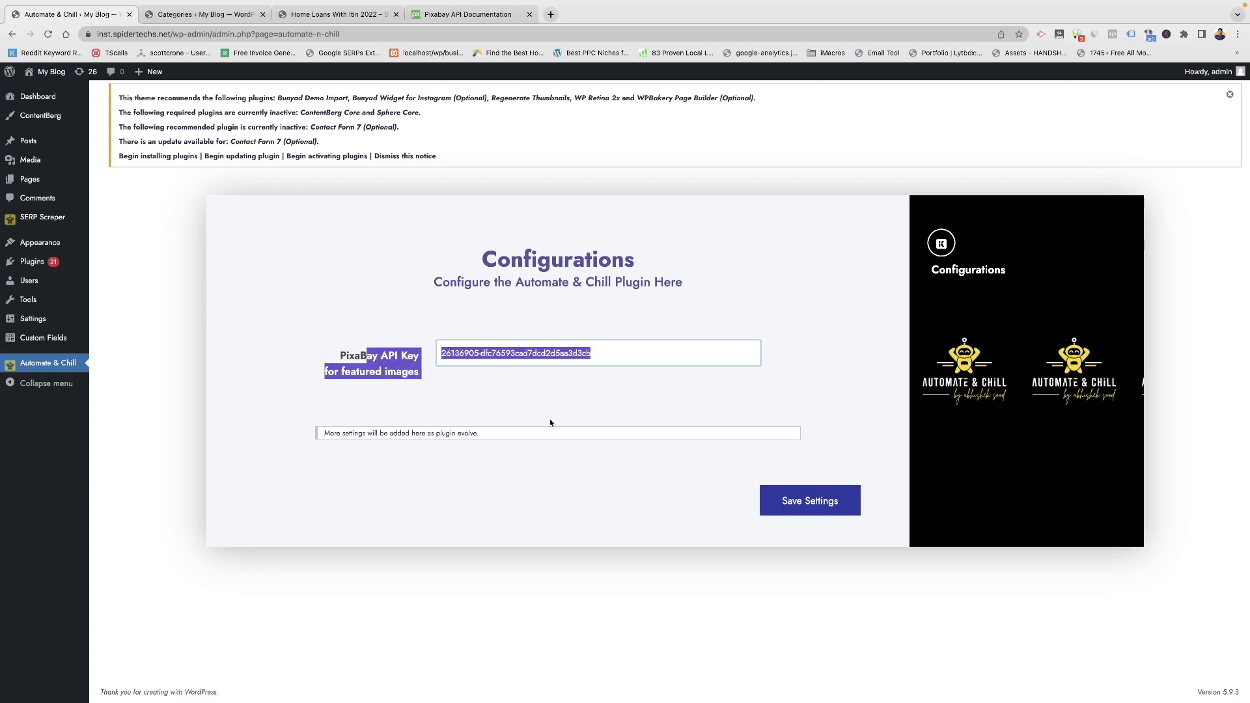
left_click(549, 420)
View the Home Loans With Itin 2022 post from All Posts in a new tab
left_click(112, 141)
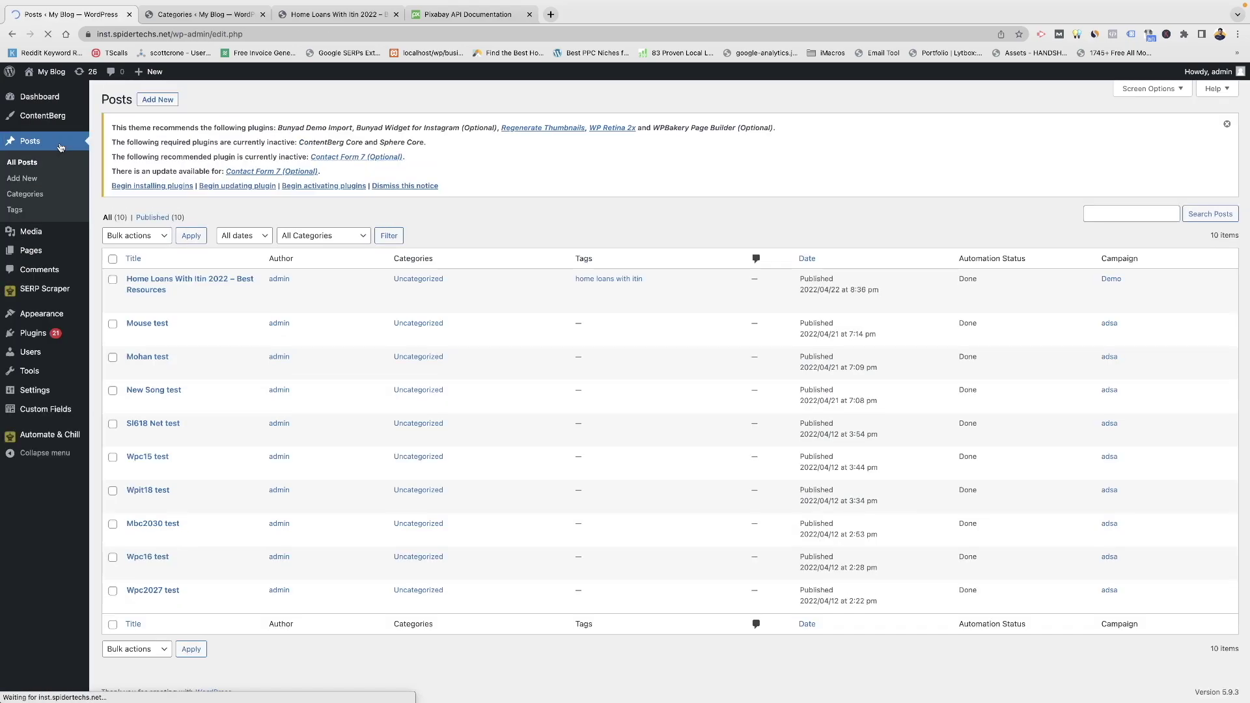
left_click(218, 304, "super")
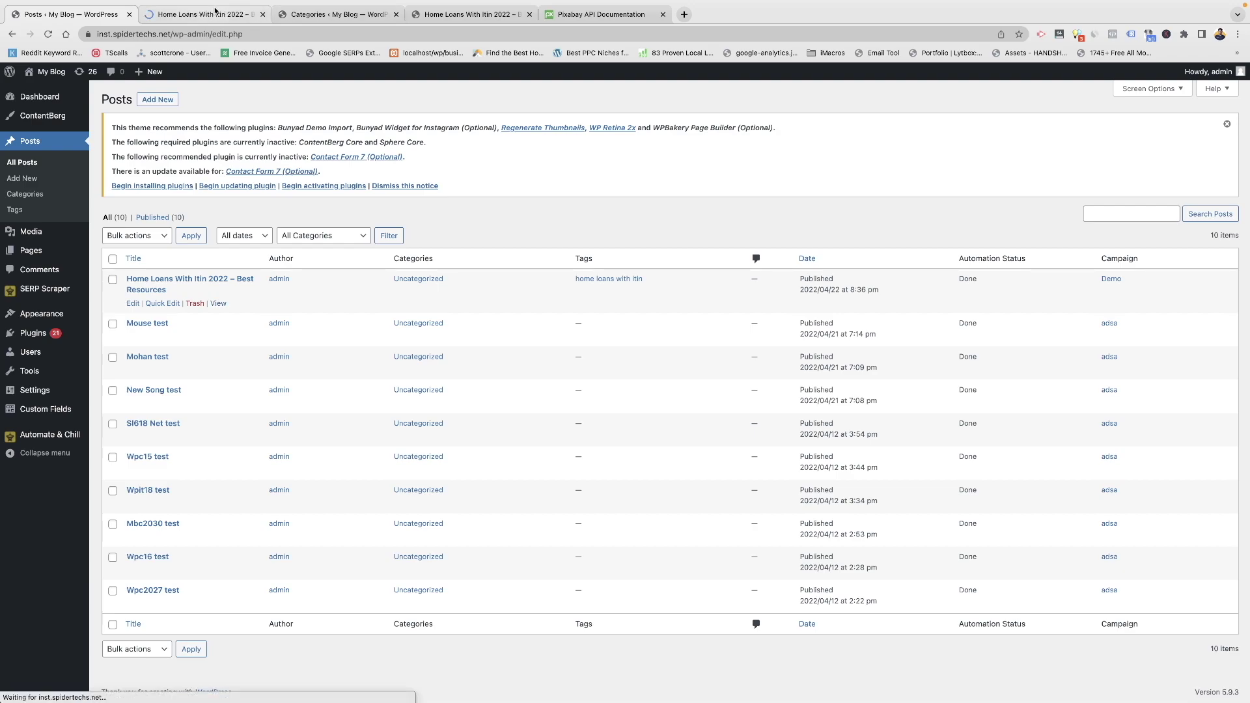
key("ctrl+Tab")
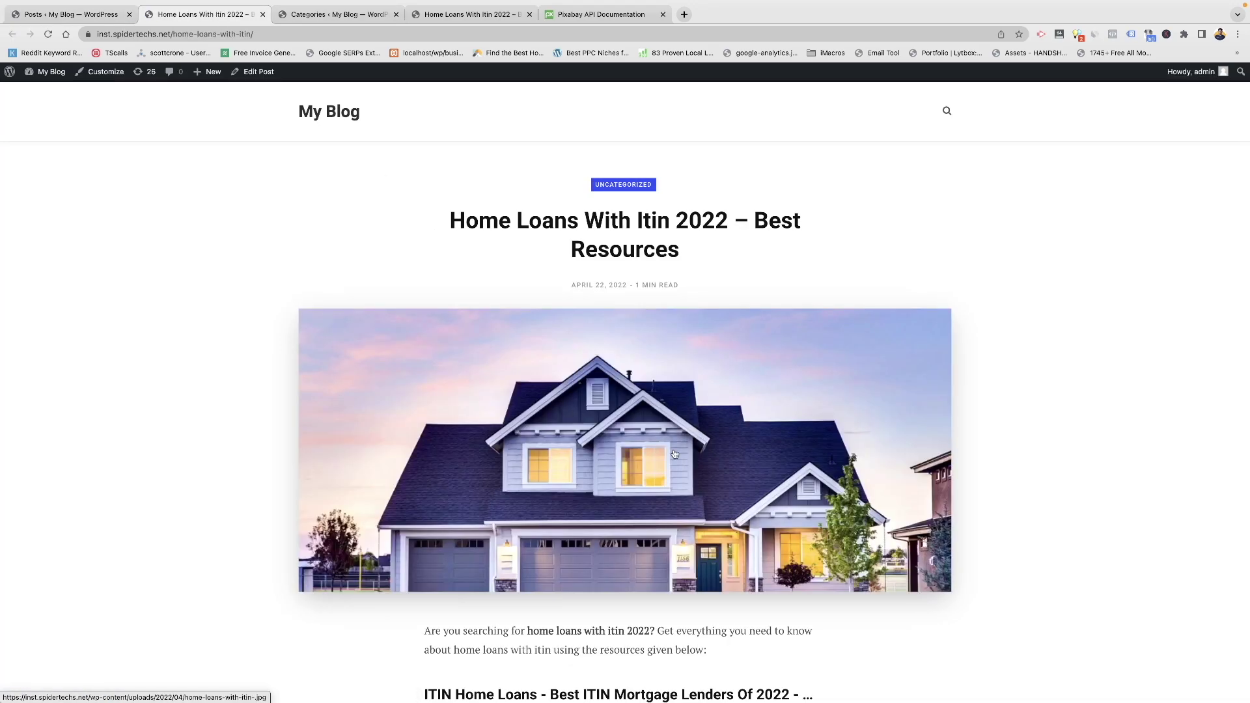
Check the live Home Loans With Itin 2022 post's featured house image, then edit the post
scroll(668, 364, "down", 3)
scroll(668, 364, "up", 2)
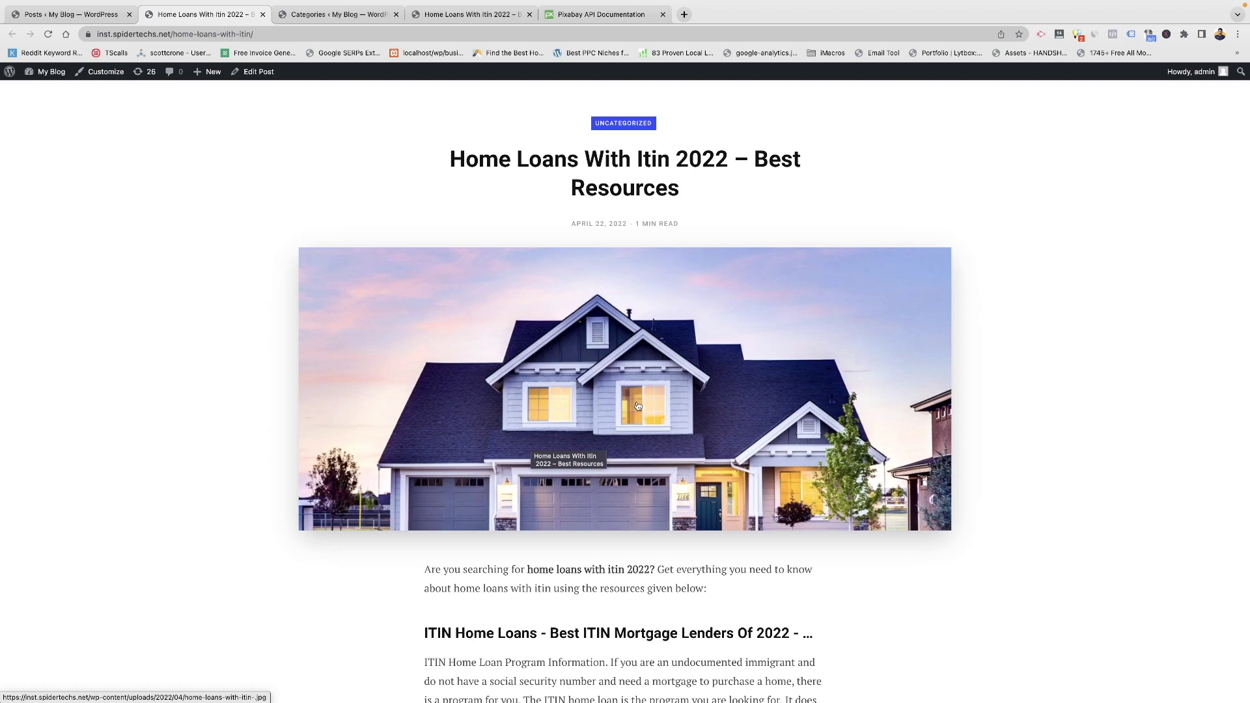
scroll(638, 405, "up", 1)
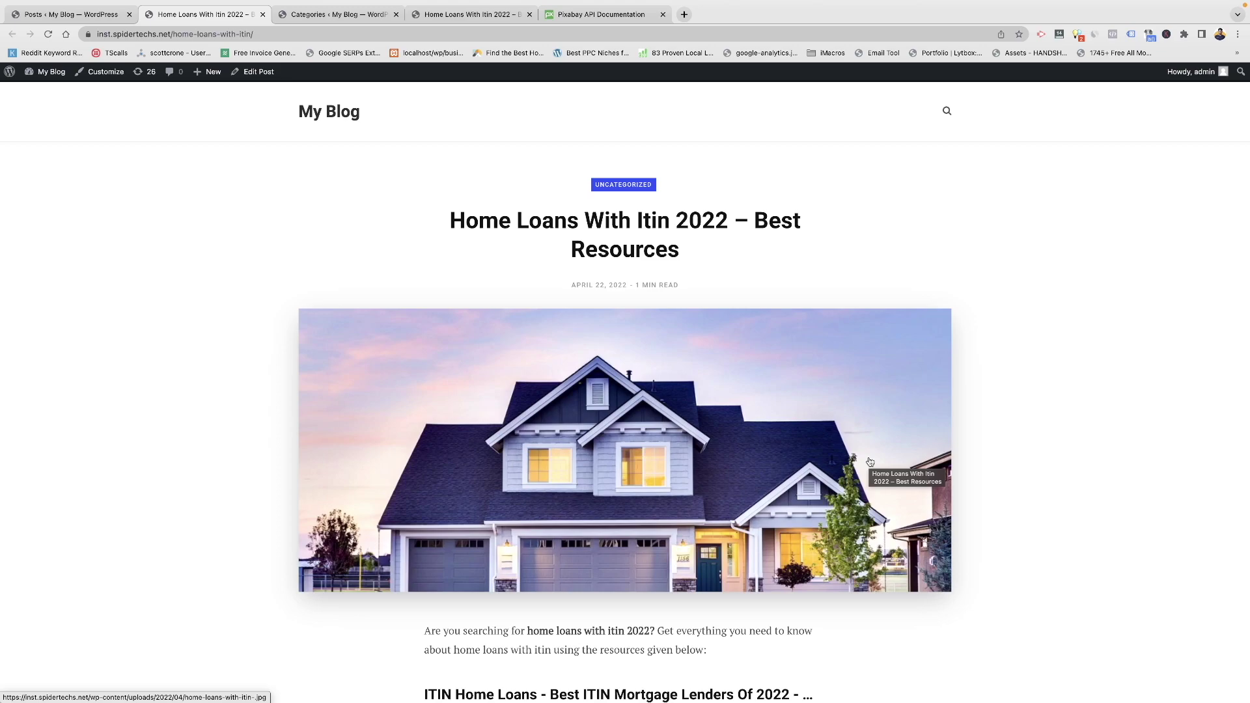
left_click(247, 71)
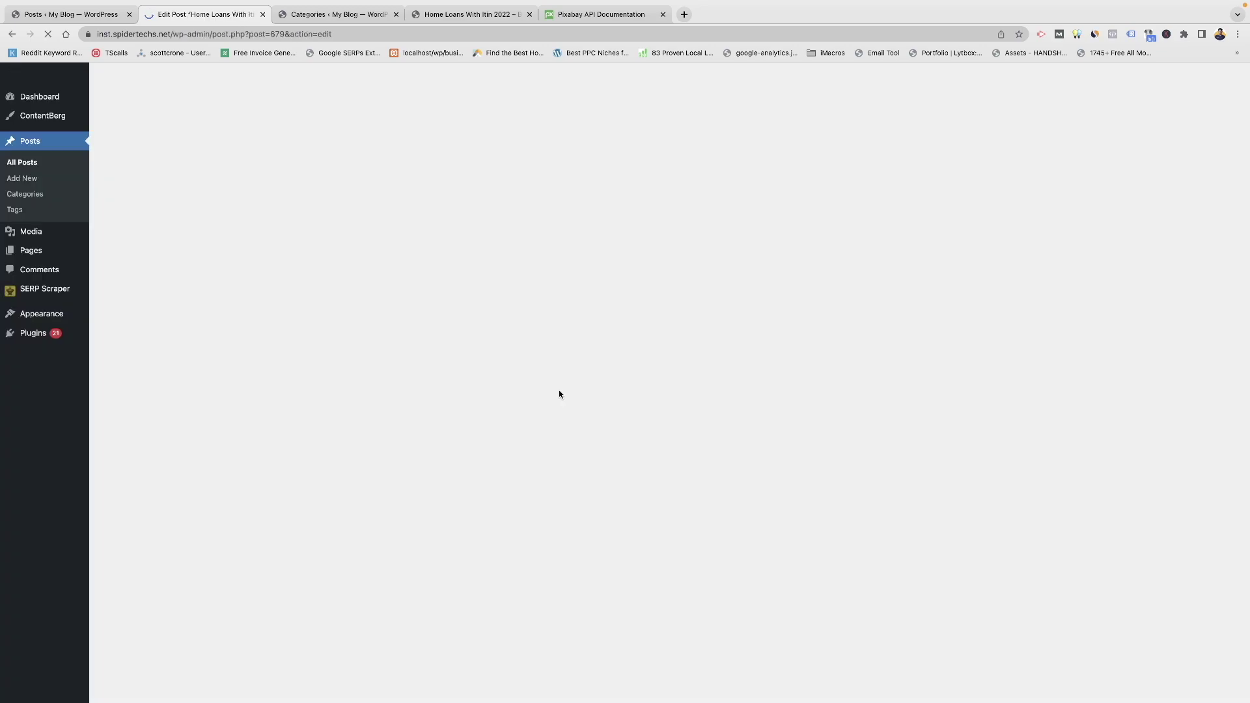
Leave the post editor and visit the blog's front page
right_click(560, 390)
key("Escape")
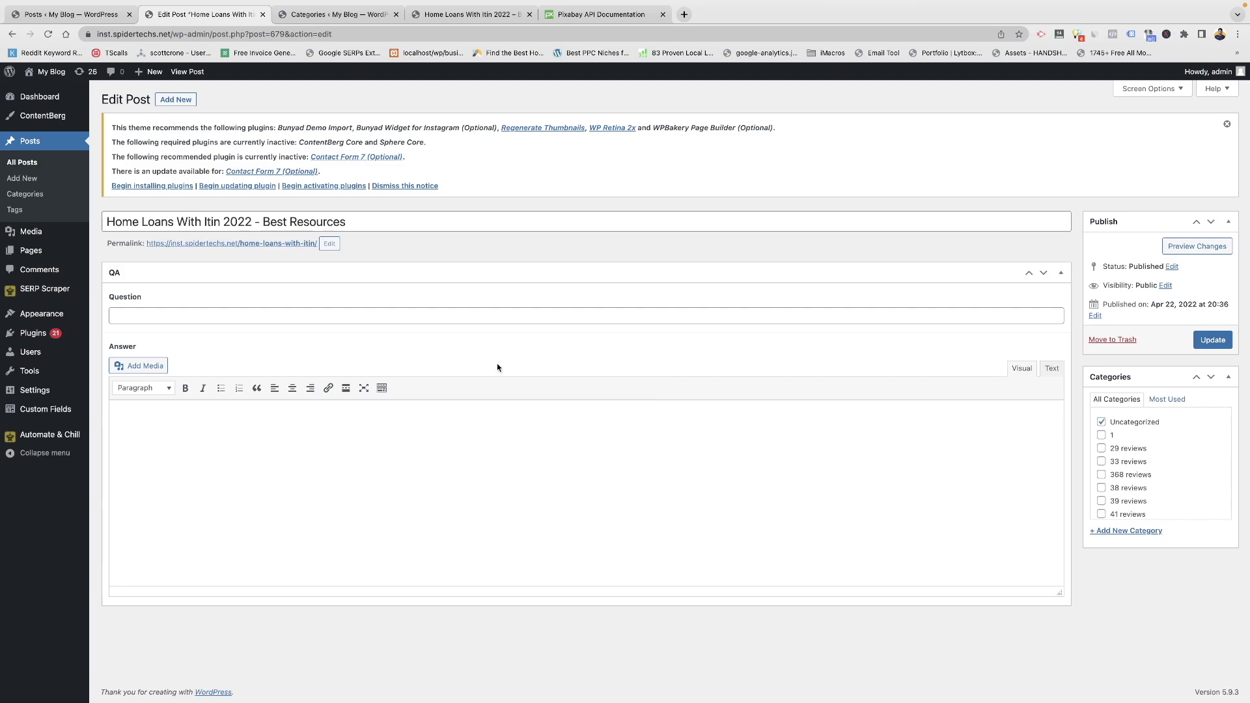
left_click(43, 169)
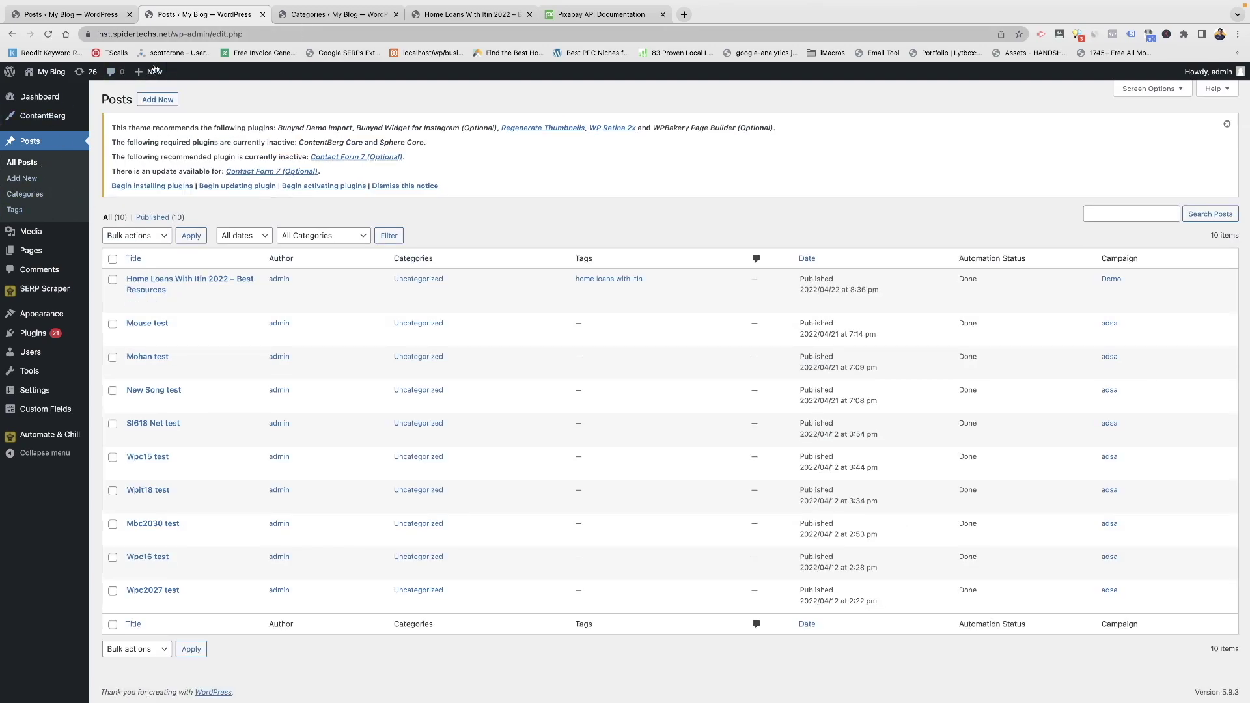
left_click(39, 96)
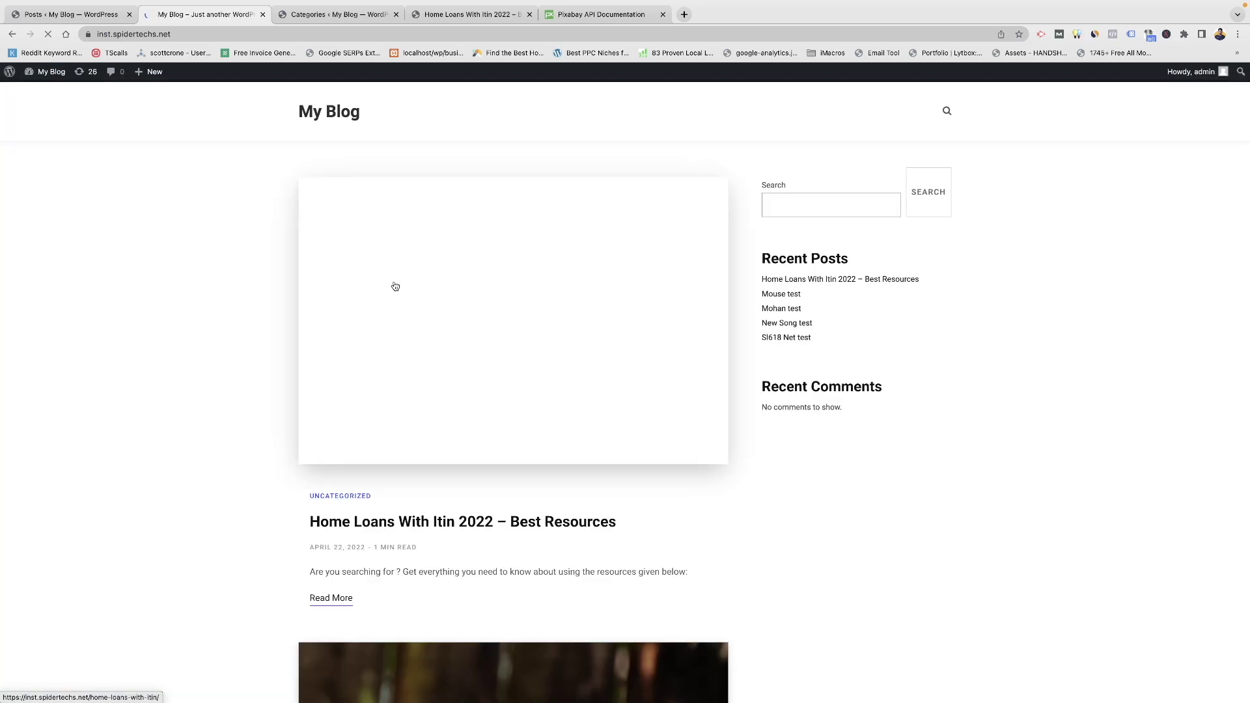
Open the featured house image in its own tab and check its file name
right_click(394, 281)
left_click(456, 382)
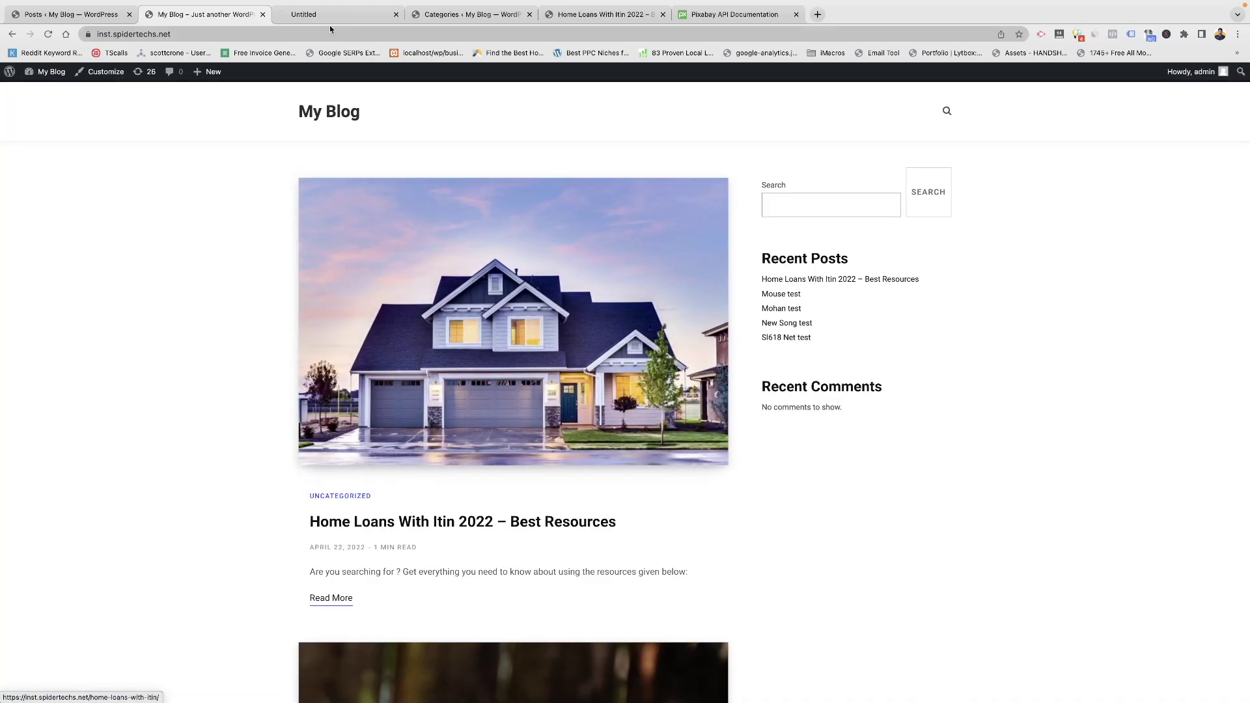
left_click(336, 15)
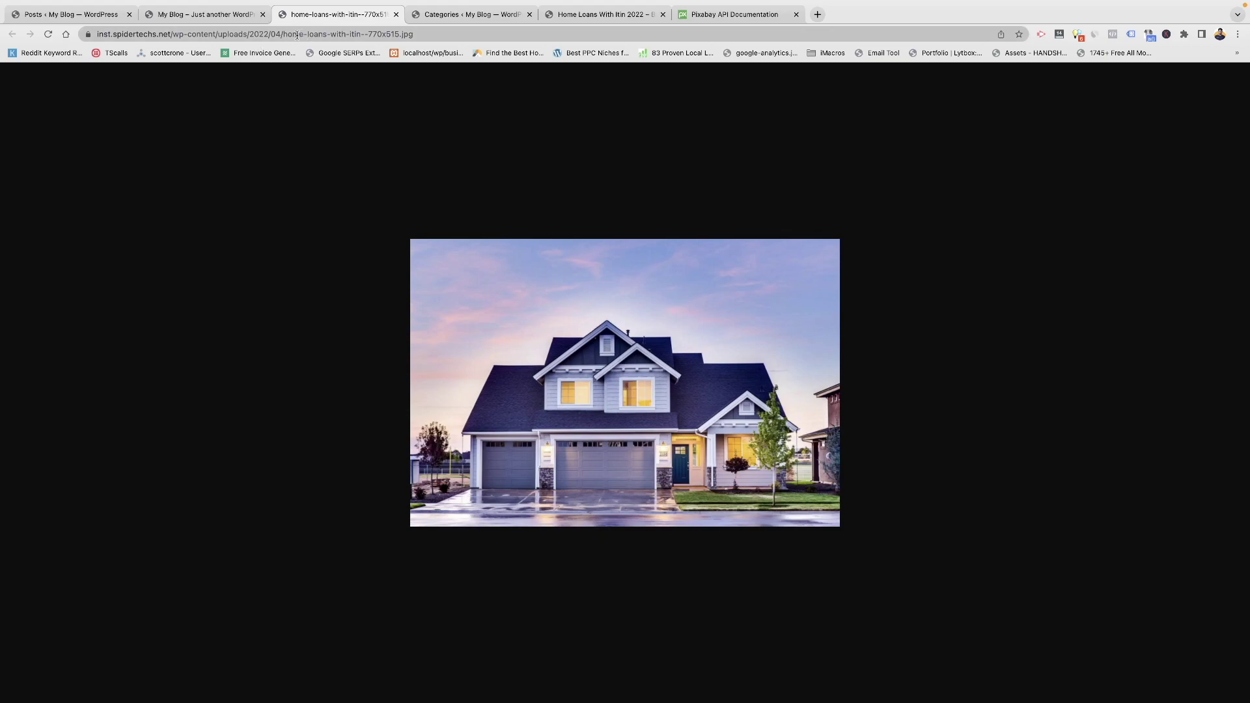
left_click_drag(297, 35, 417, 35)
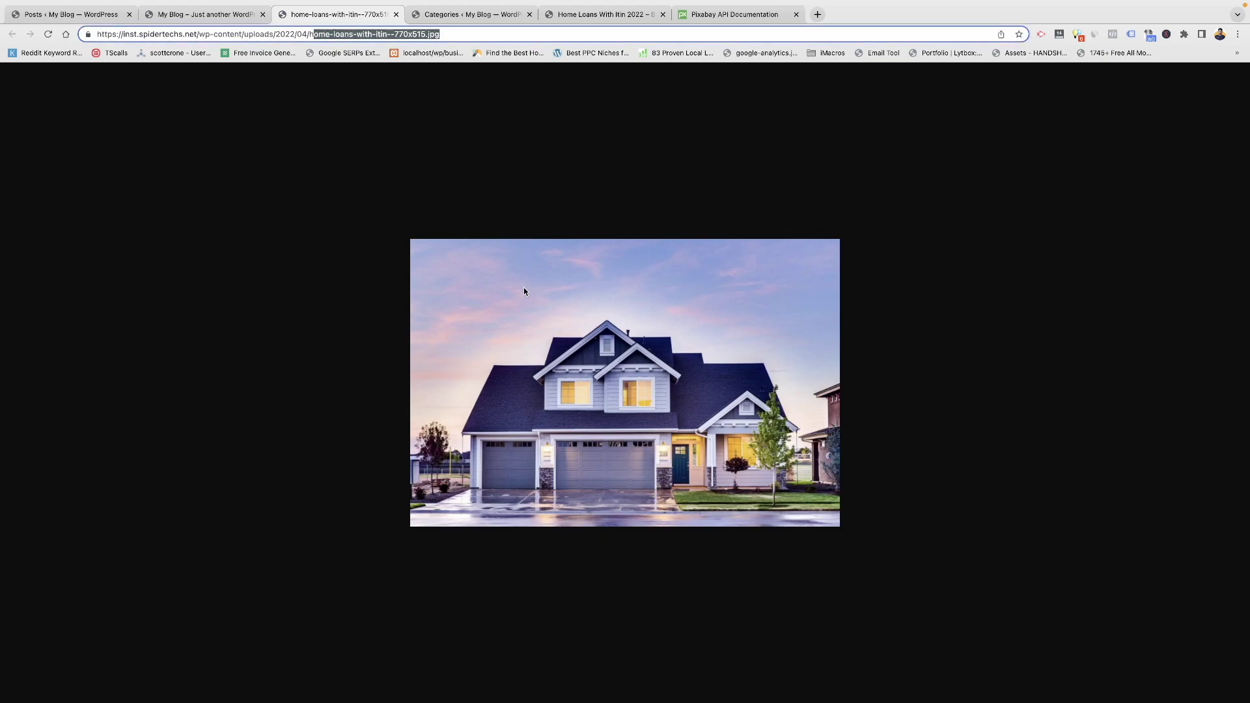
Return to the admin Dashboard and go to the SERP Scraper campaign list
left_click(203, 16)
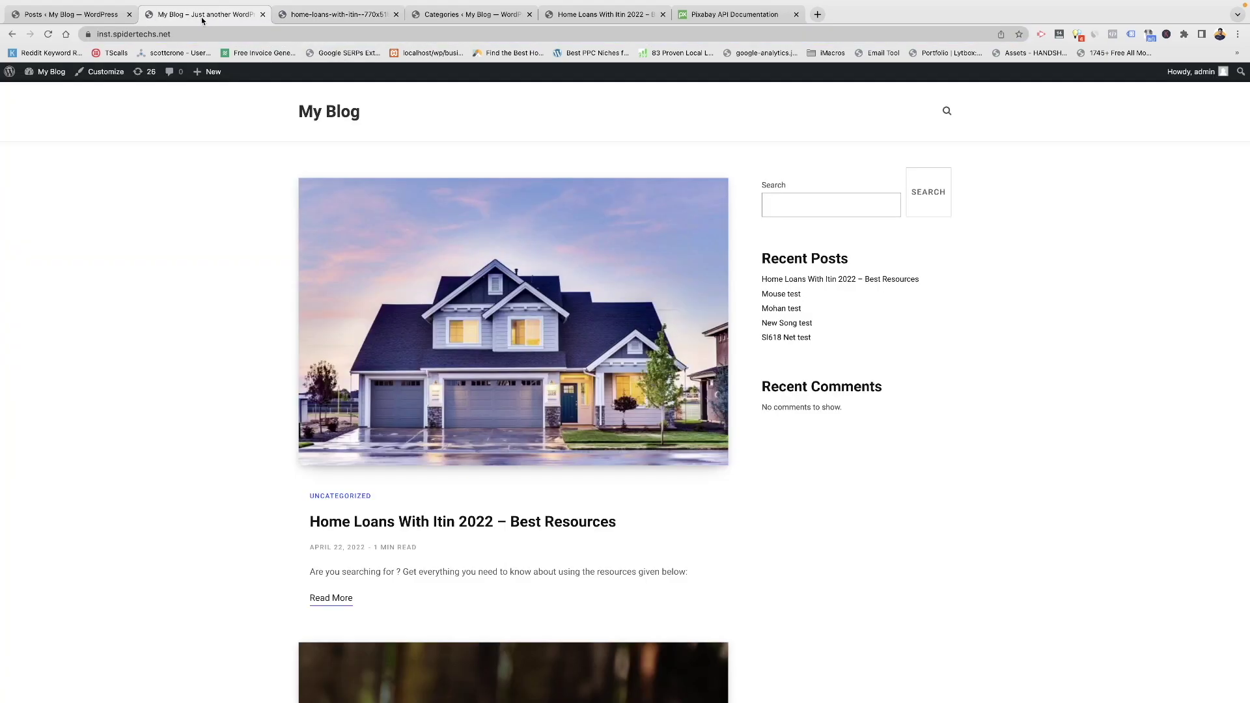
left_click(40, 93)
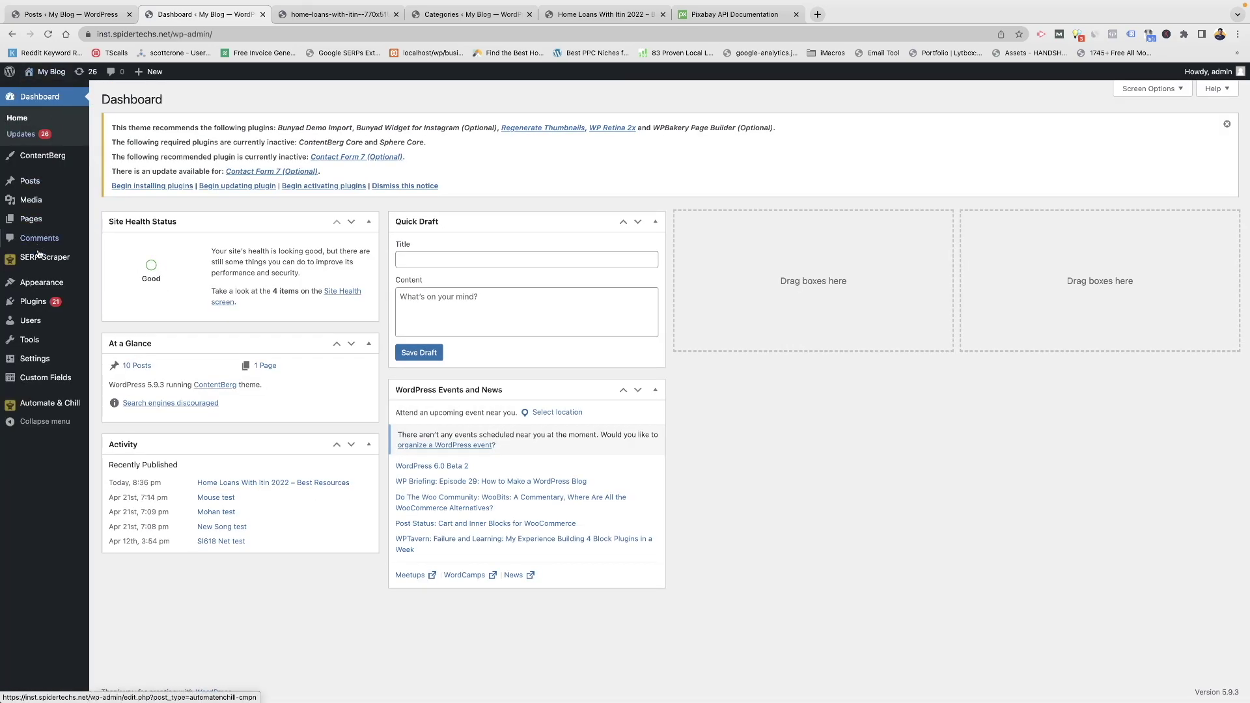
left_click(39, 269)
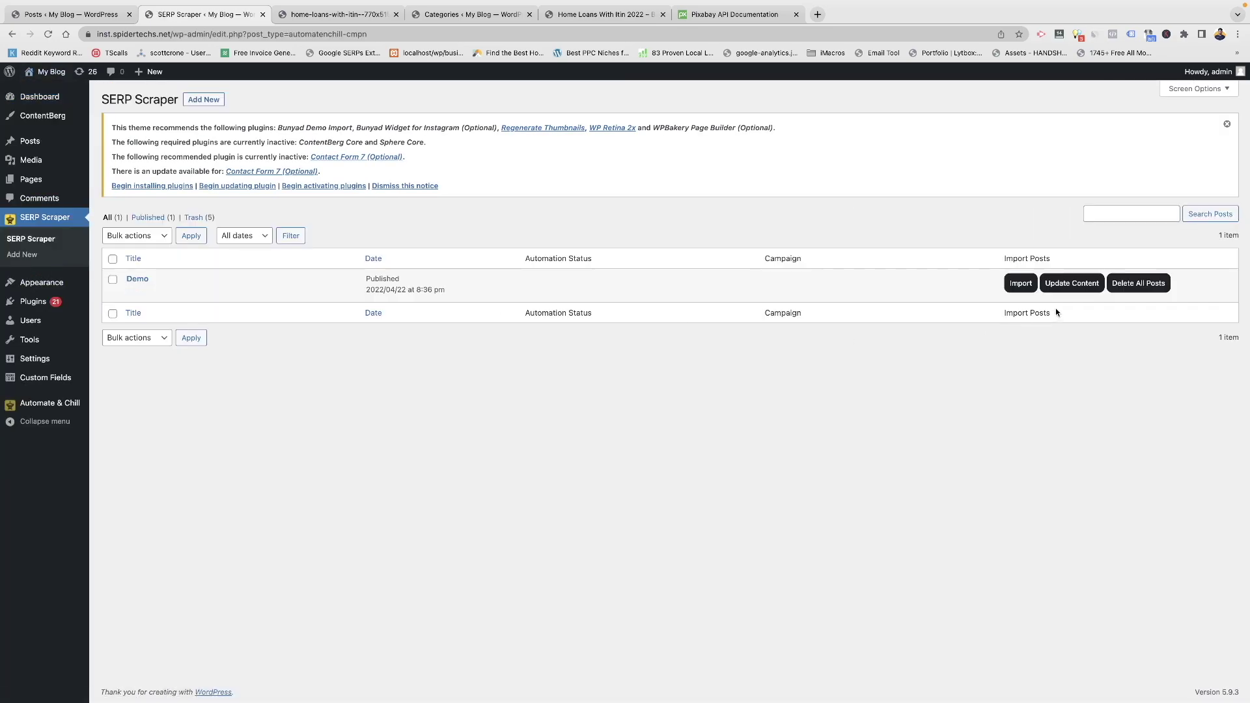
Import posts for the Demo campaign and open the Posts list in a new tab
left_click(1022, 287)
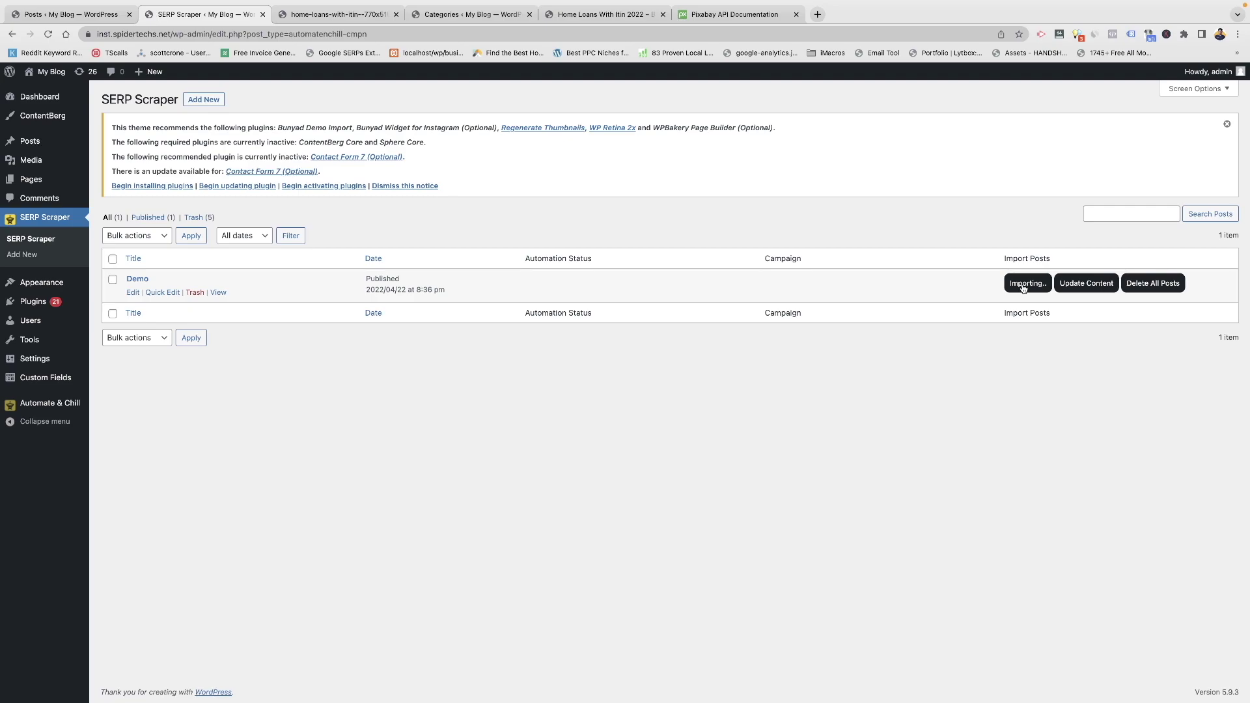
left_click(723, 108)
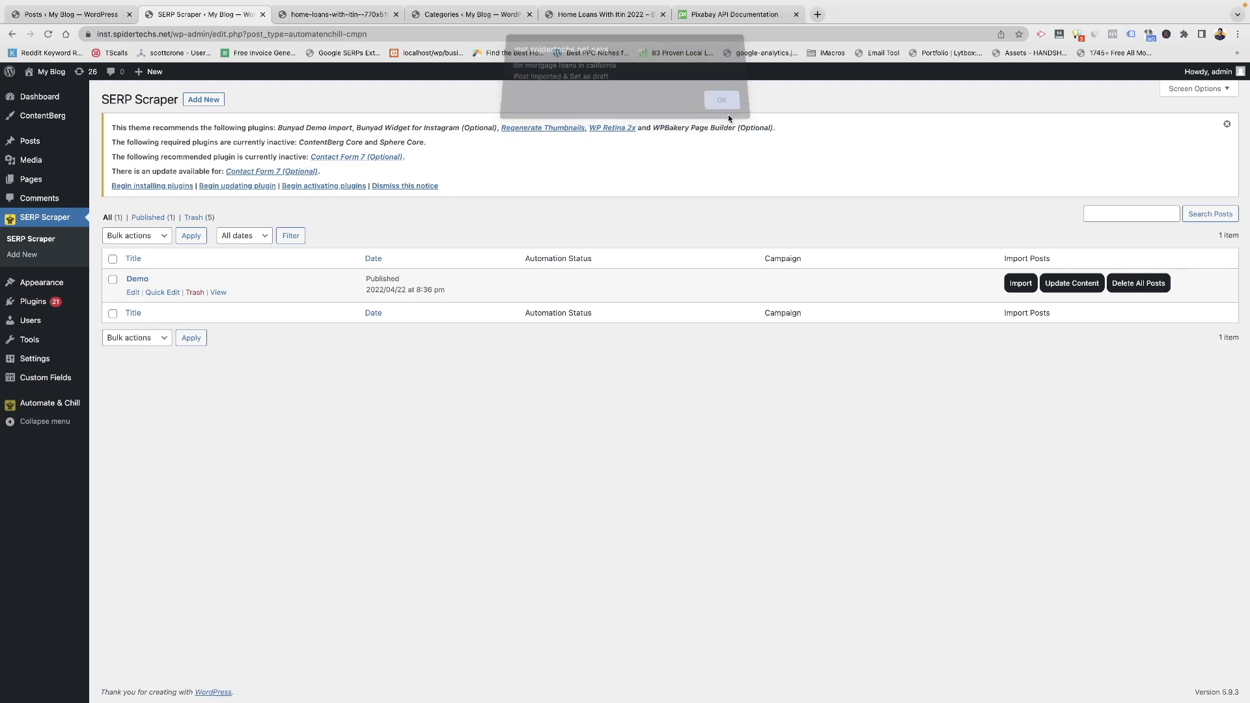
left_click(111, 142, "super")
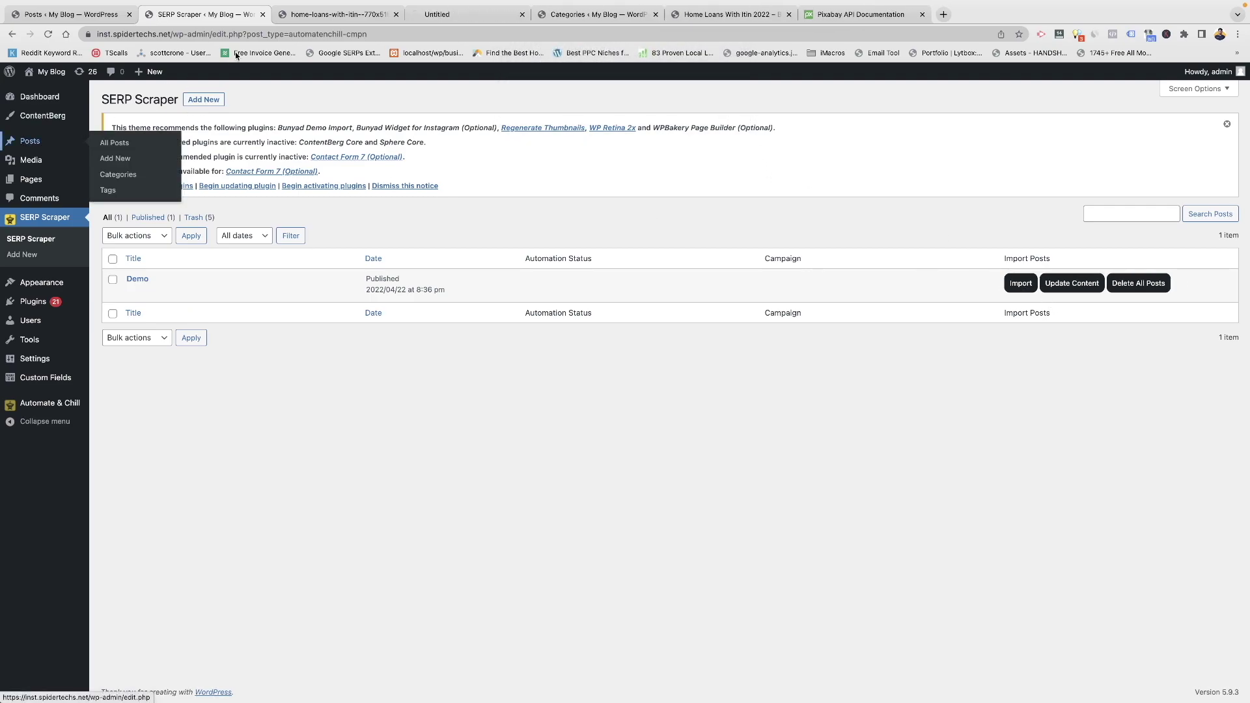
left_click(469, 14)
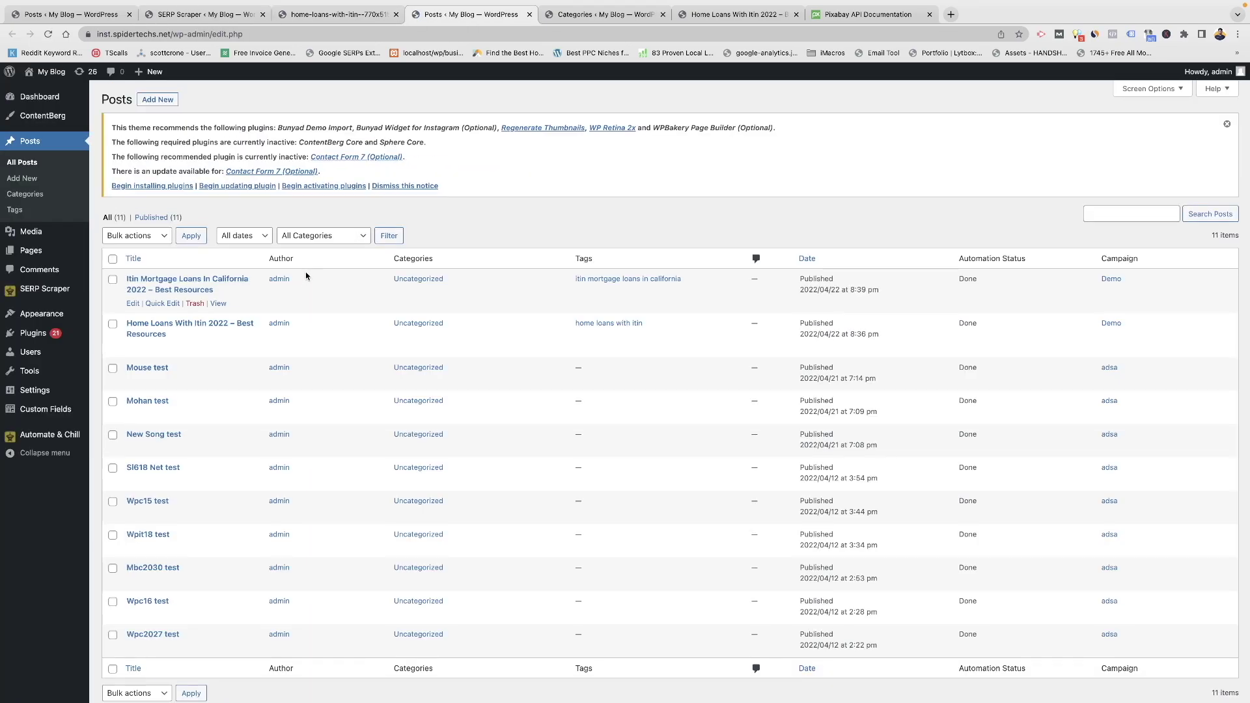
Read through the imported Itin Mortgage Loans In California post, including its beach image and FAQs
left_click(218, 304, "super")
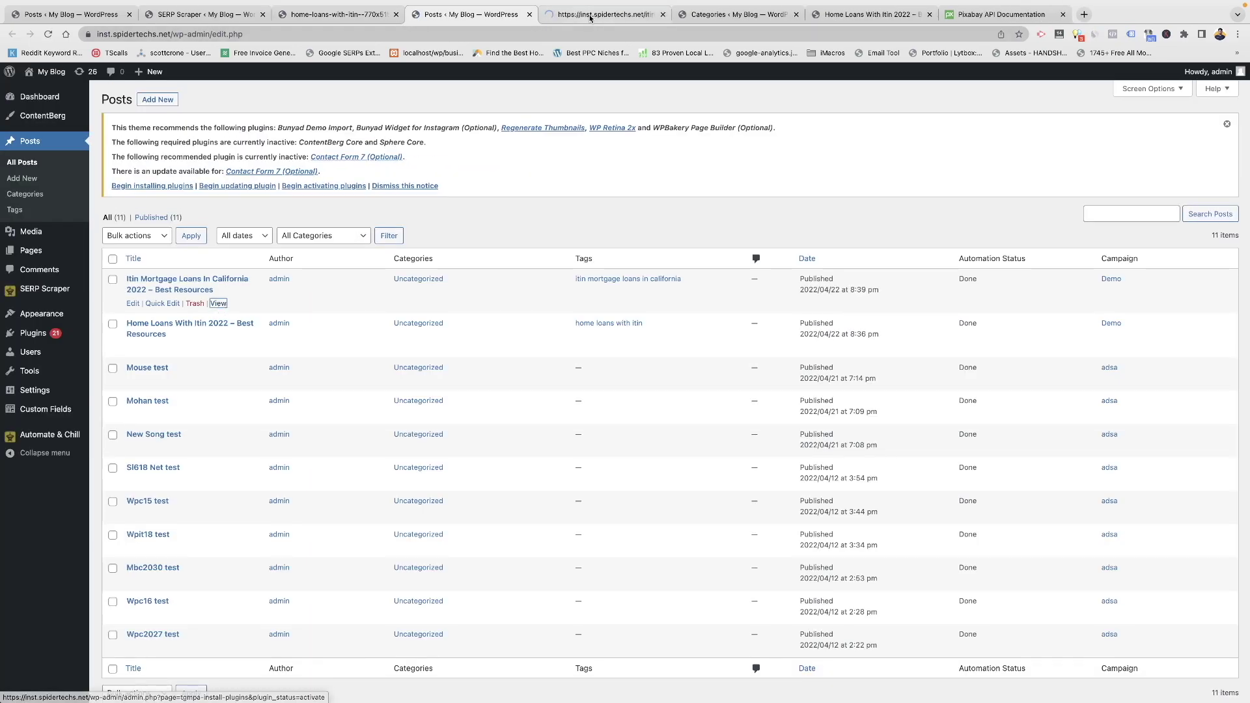
left_click(609, 14)
scroll(613, 385, "down", 10)
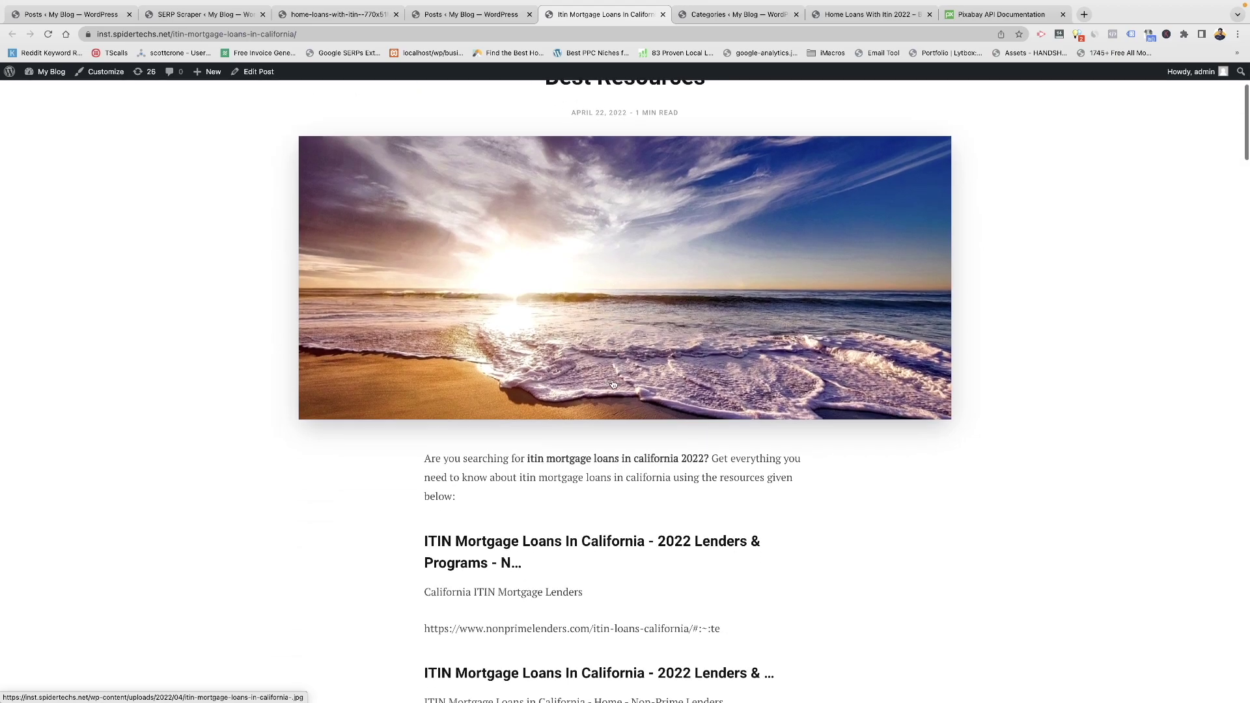
scroll(612, 383, "down", 19)
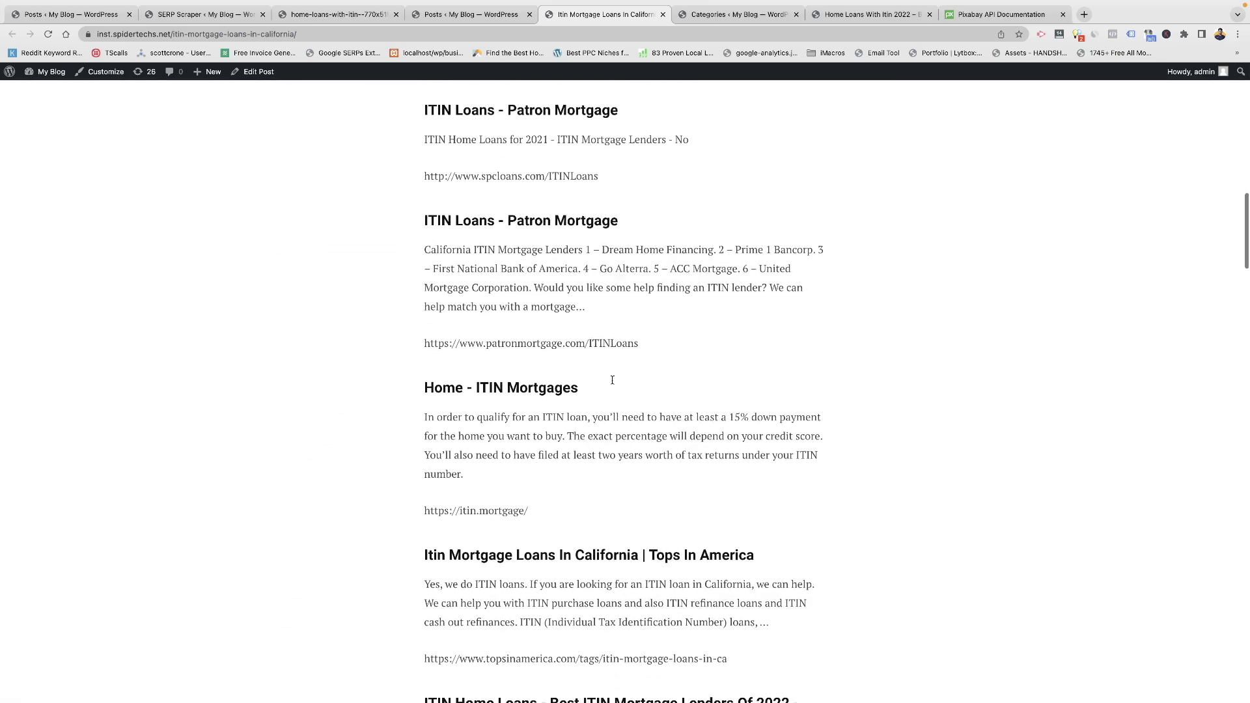
scroll(612, 383, "down", 20)
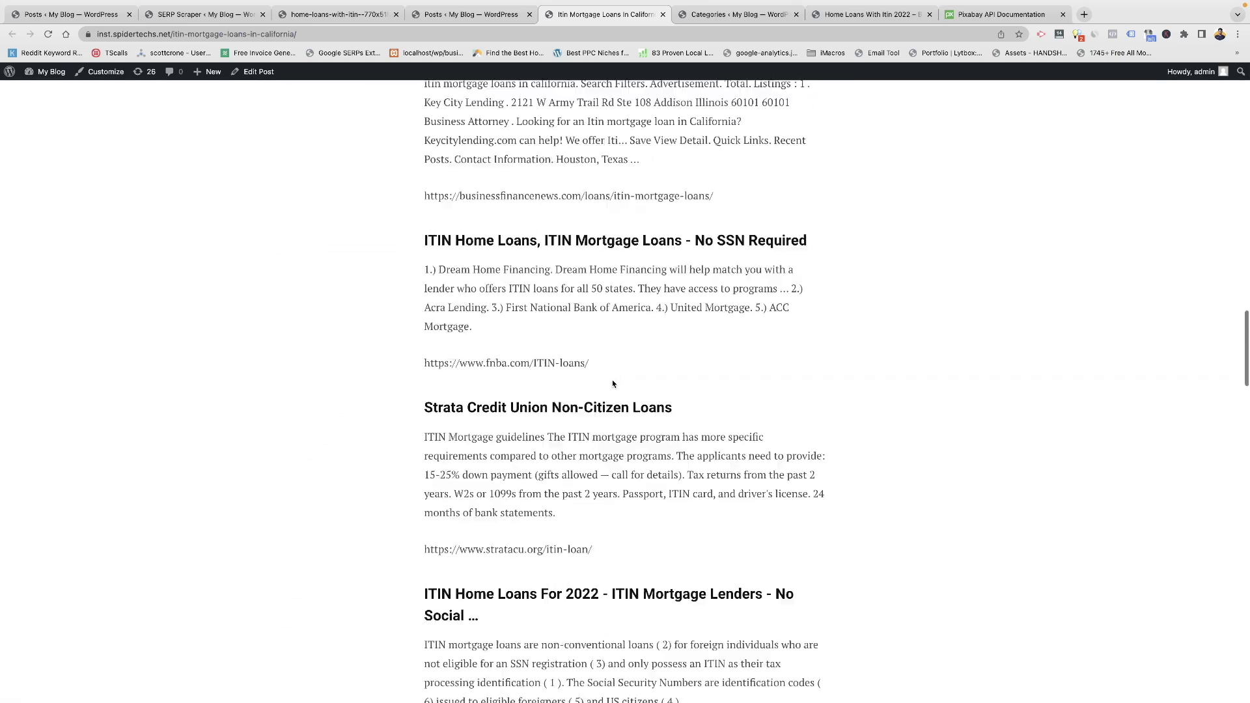
scroll(612, 383, "down", 7)
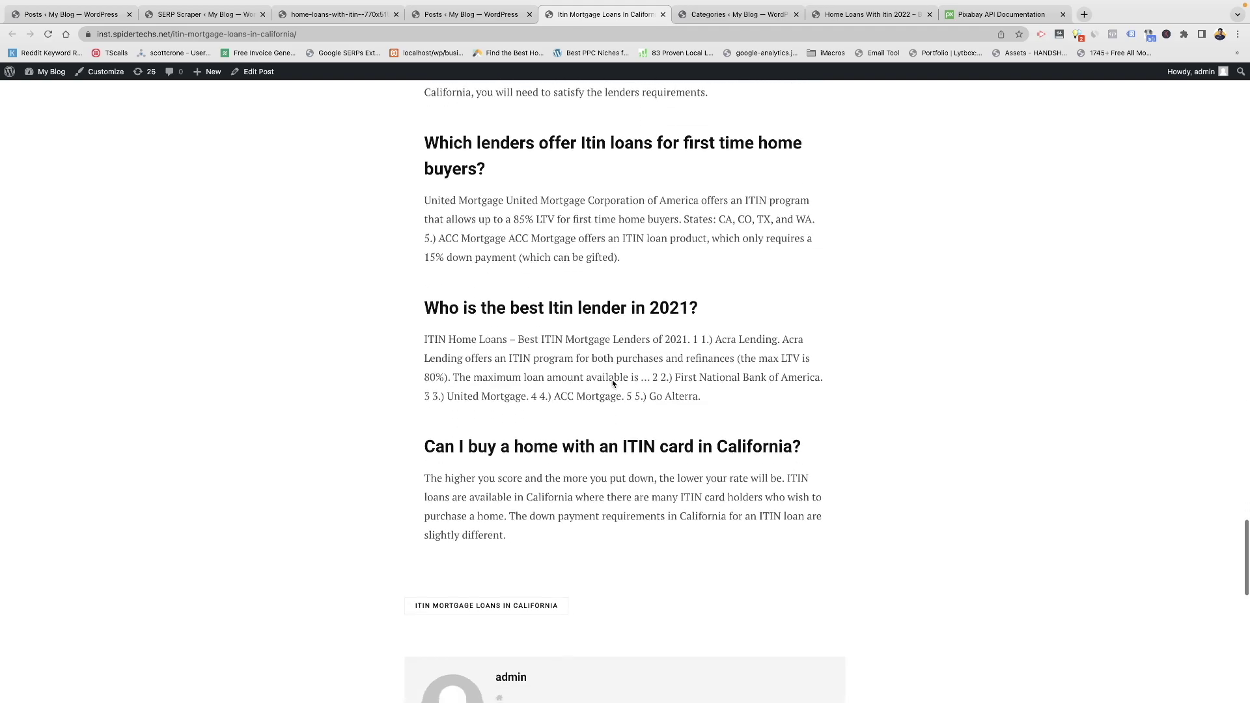
scroll(612, 384, "up", 6)
left_click_drag(425, 180, 806, 586)
scroll(805, 586, "down", 5)
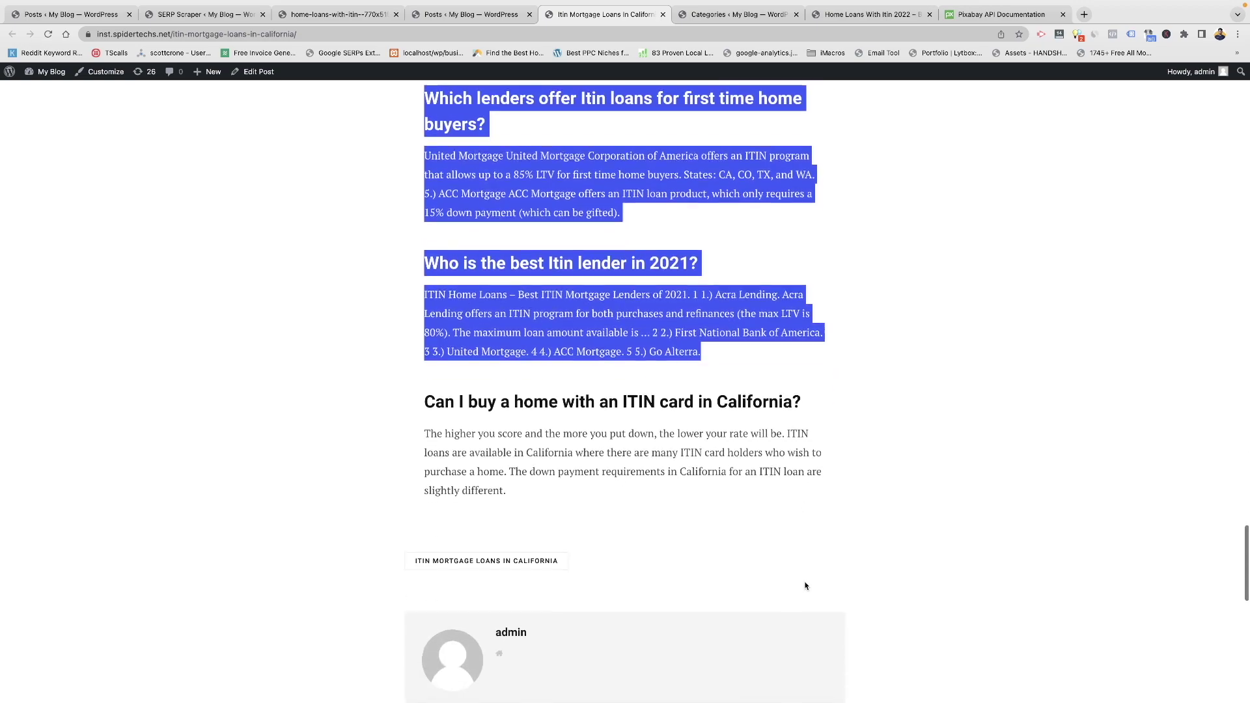
left_click(219, 16)
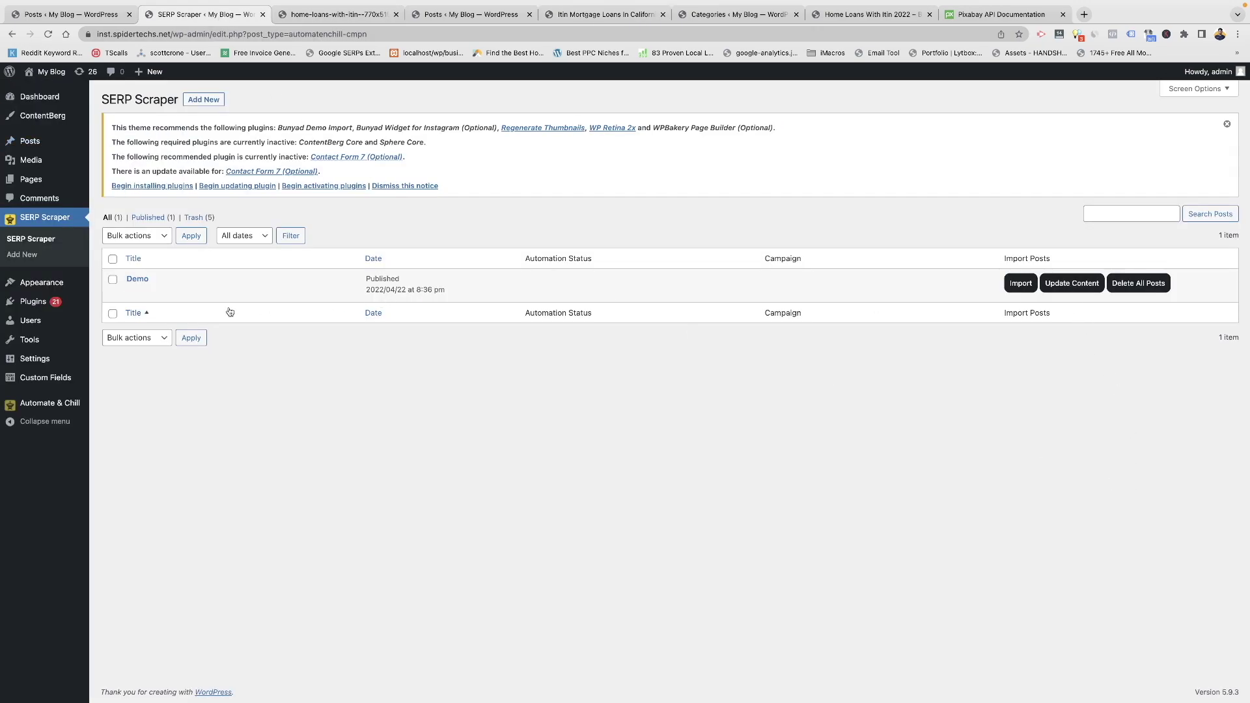
Glance at the Demo campaign and the California ITIN post, then return to the SERP Scraper campaigns
left_click(132, 292)
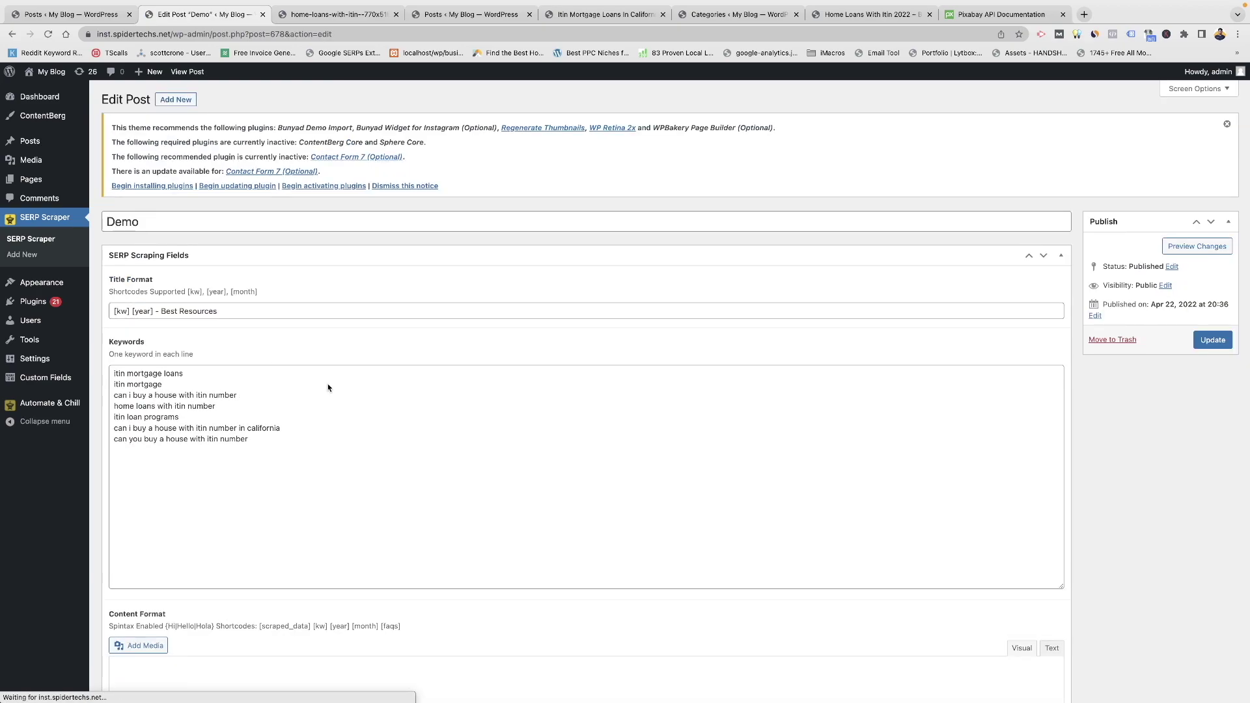
scroll(374, 418, "down", 5)
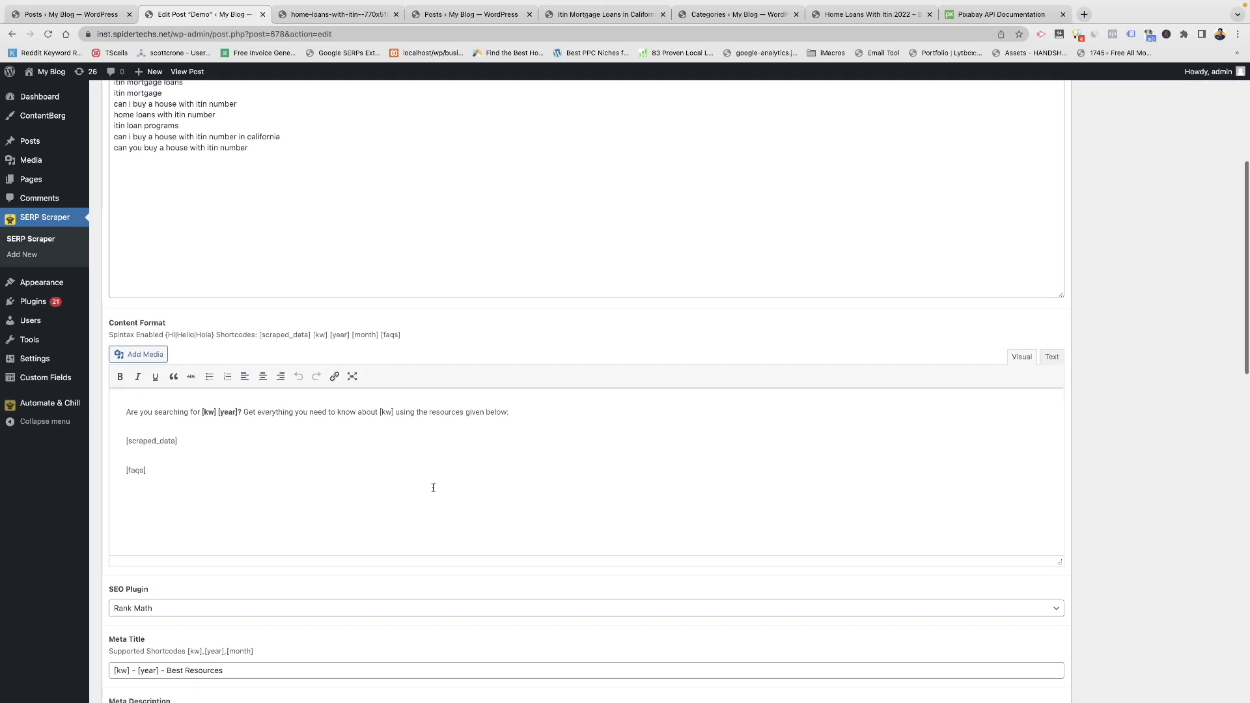
left_click(30, 141)
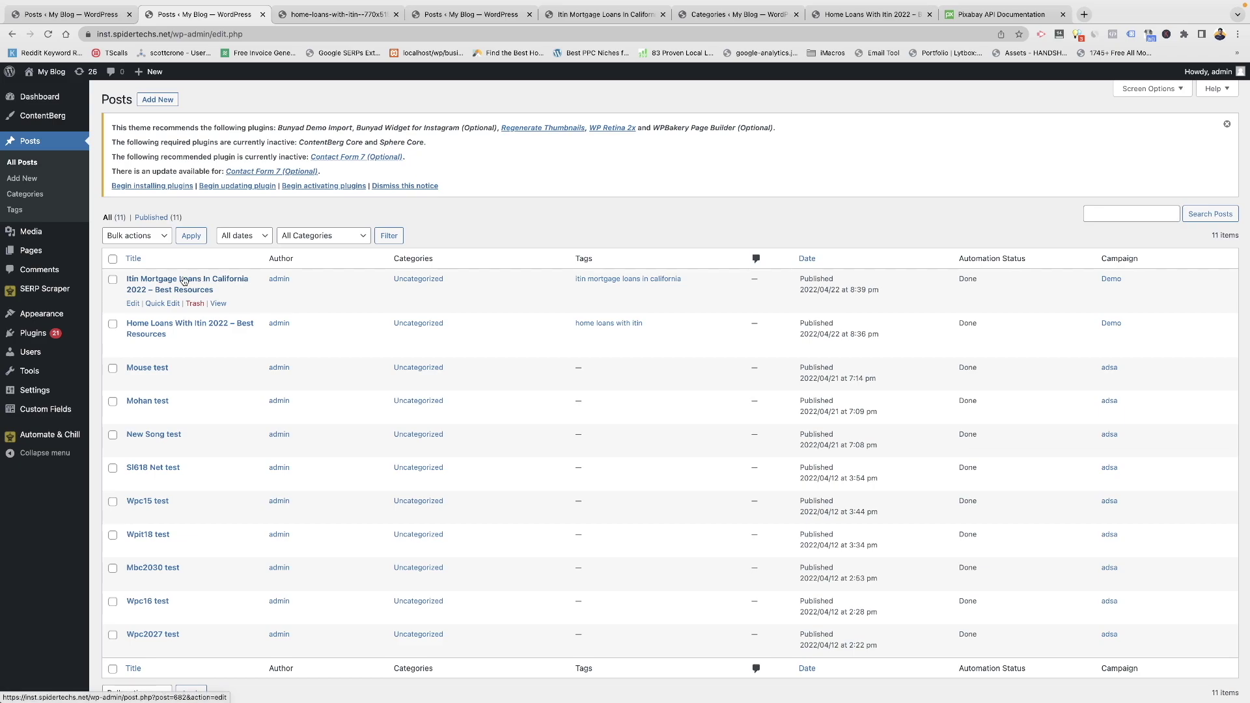
left_click(185, 279)
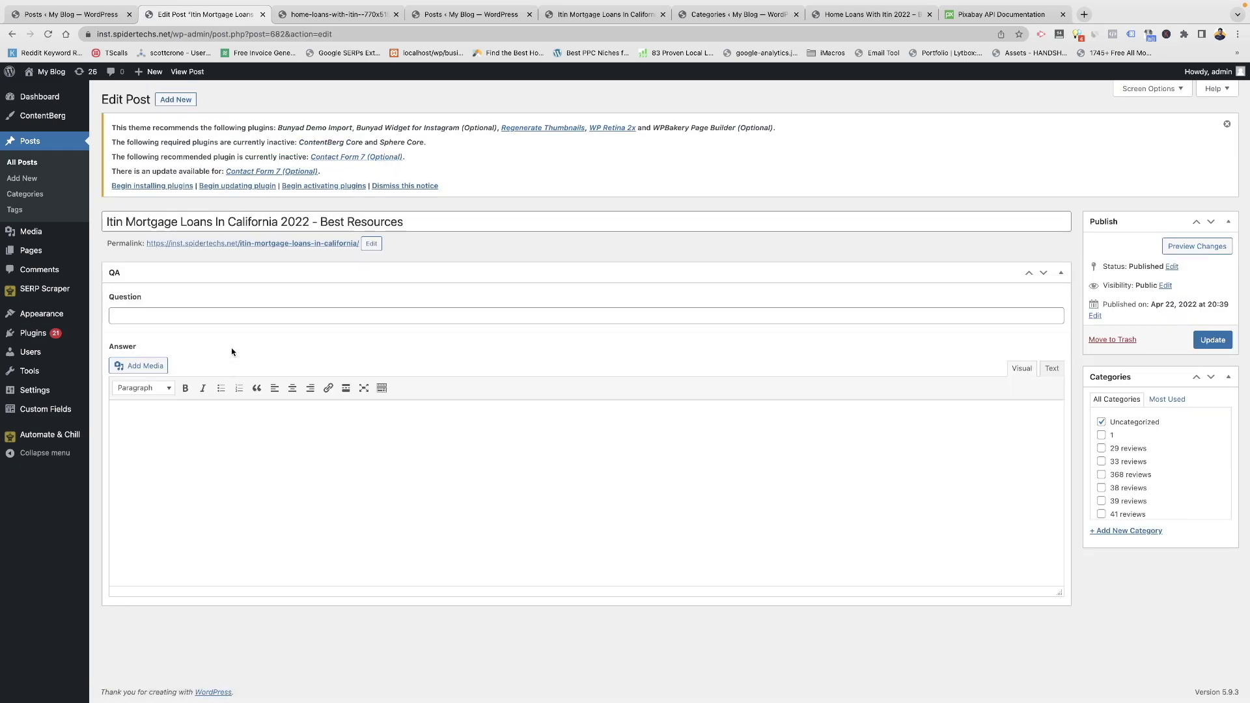
key("alt+Left")
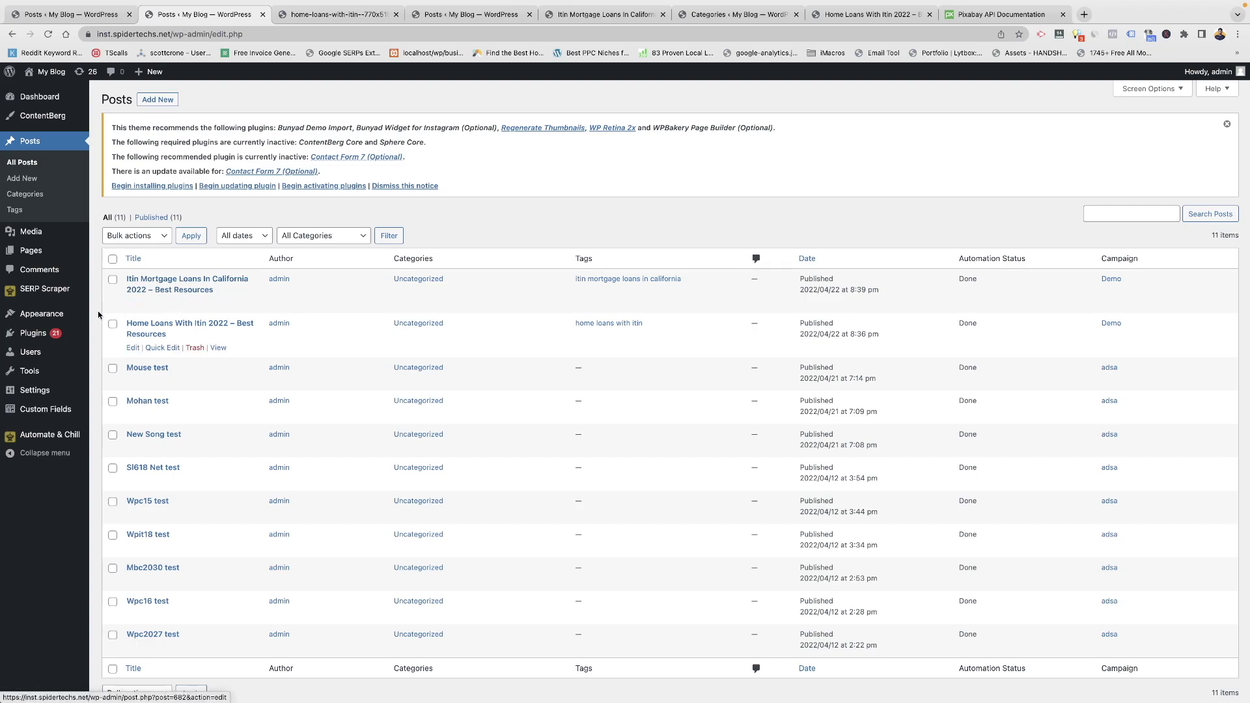
mouse_move(44, 289)
left_click(124, 287)
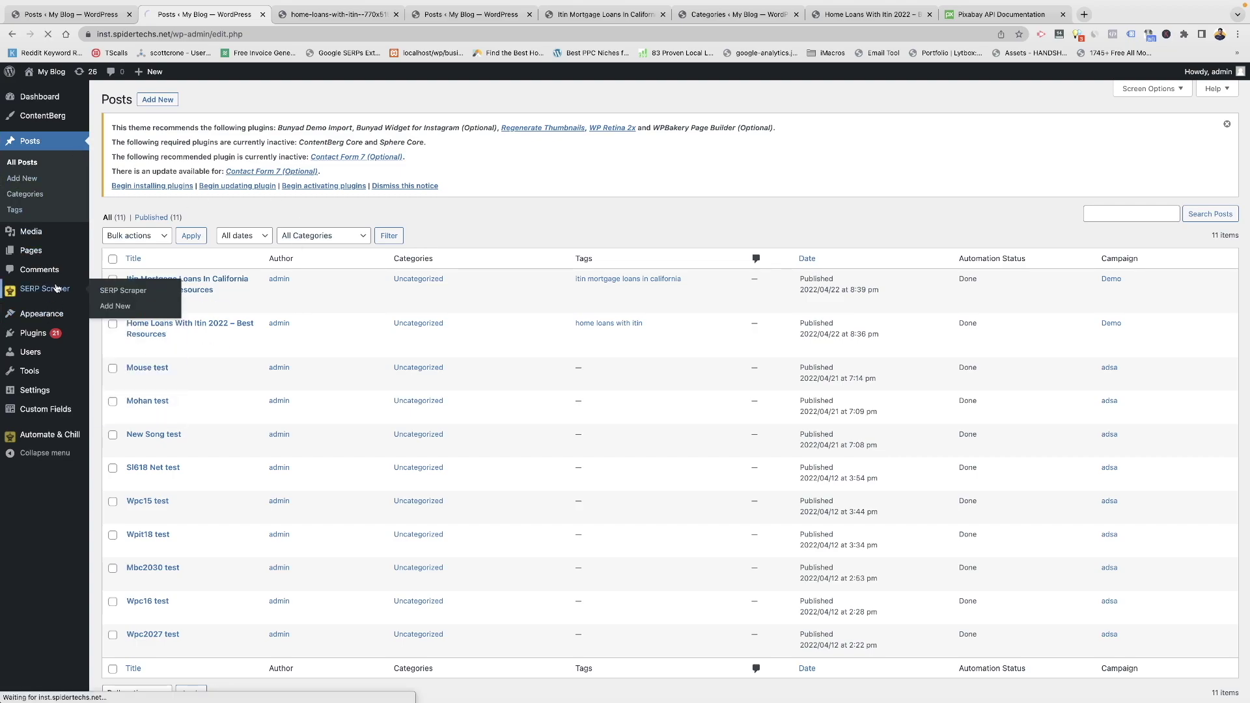
Append 'Updated content structure' to the Demo content format's intro line and update the campaign
left_click(138, 278)
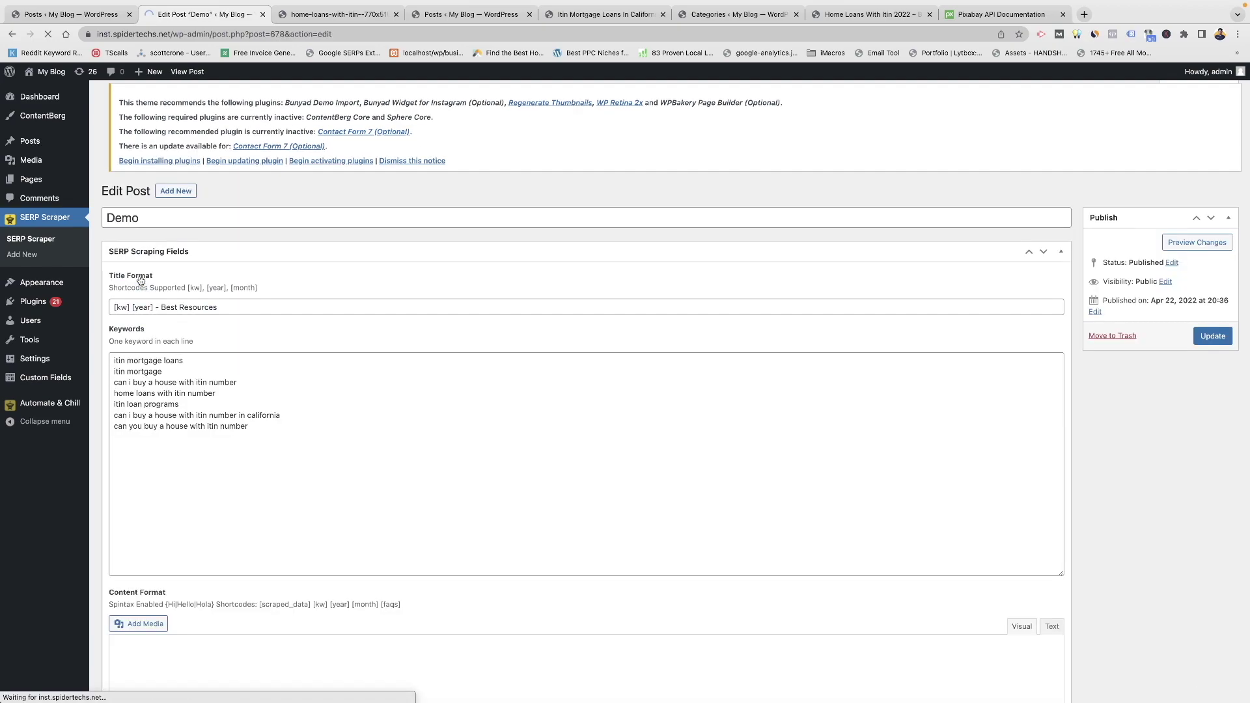
scroll(264, 346, "down", 8)
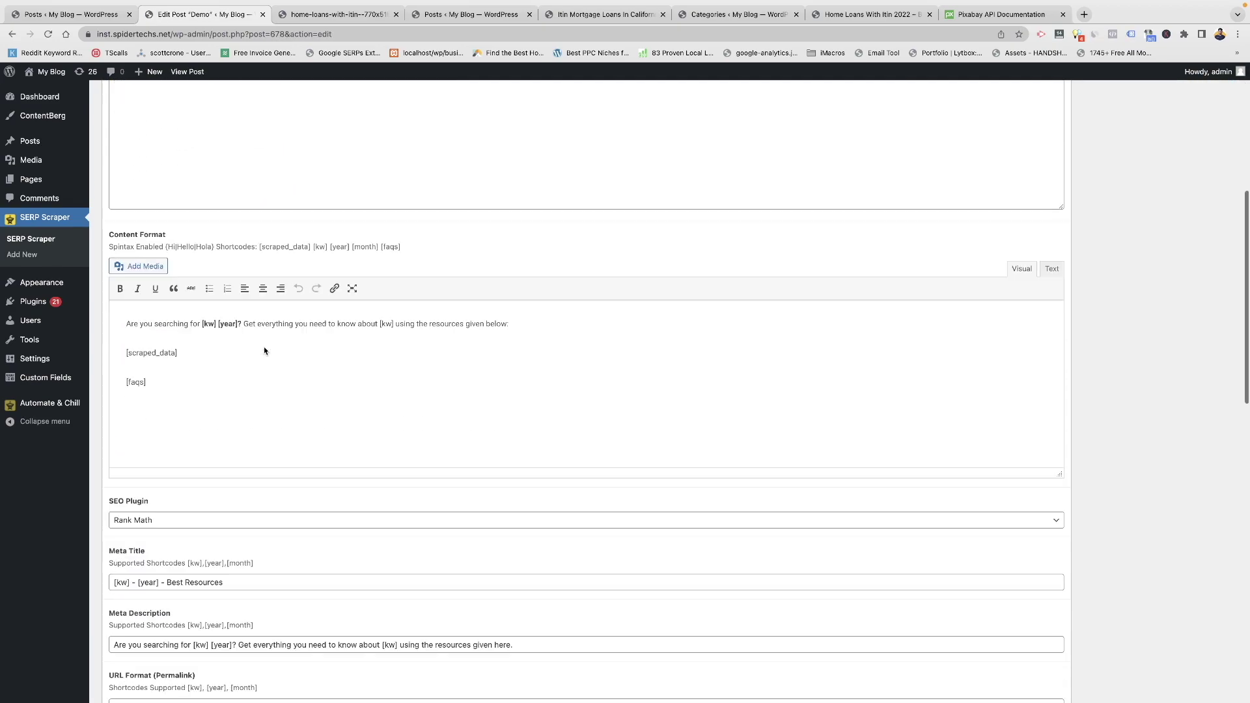
left_click(535, 200)
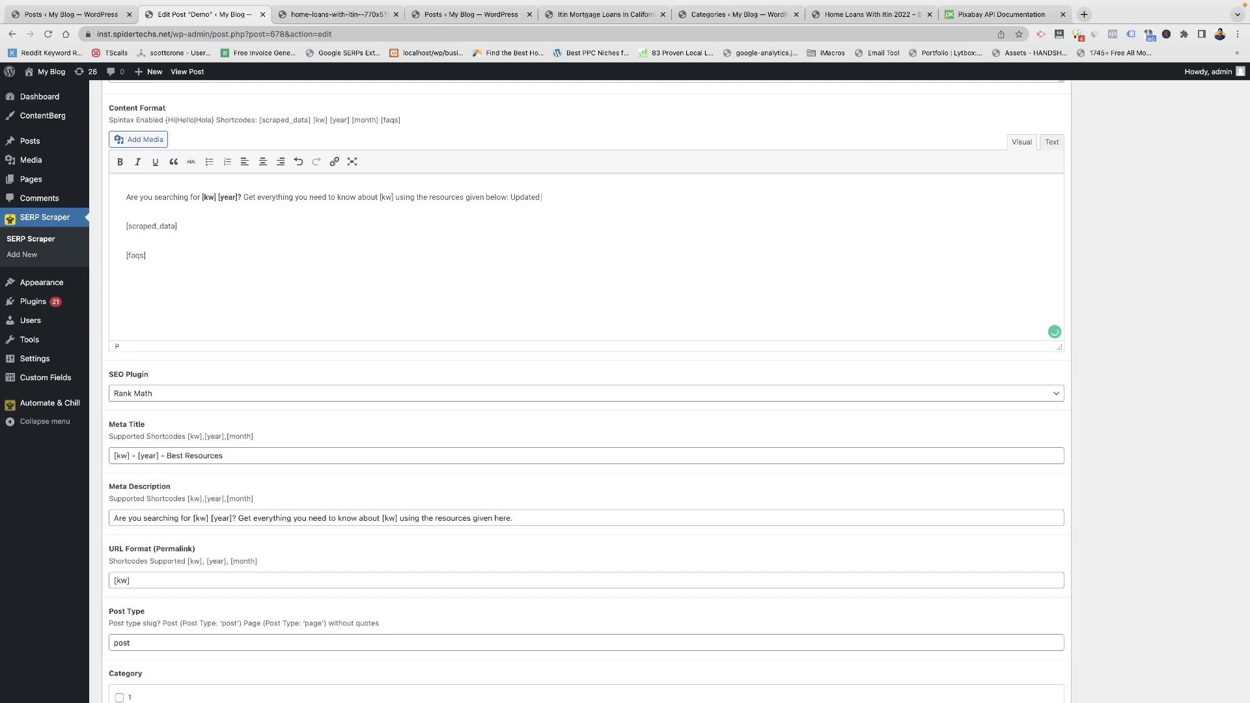
type("Updated content structure")
scroll(625, 383, "up", 8)
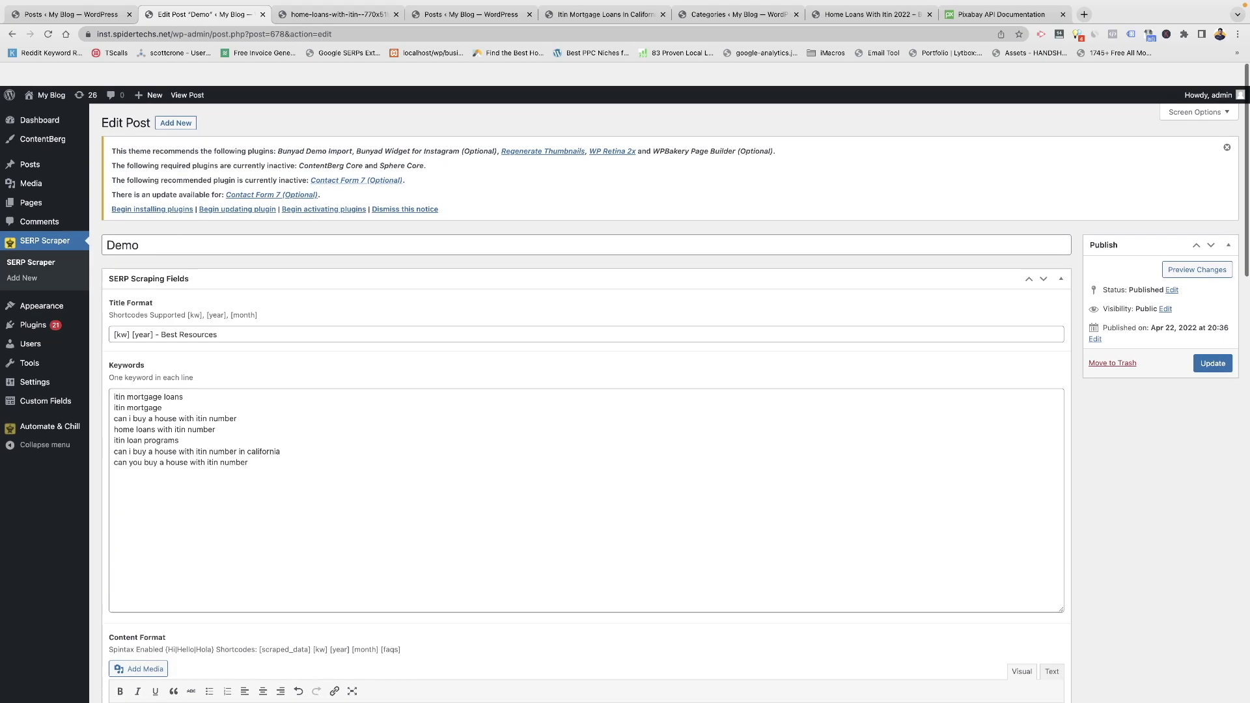
left_click(1229, 344)
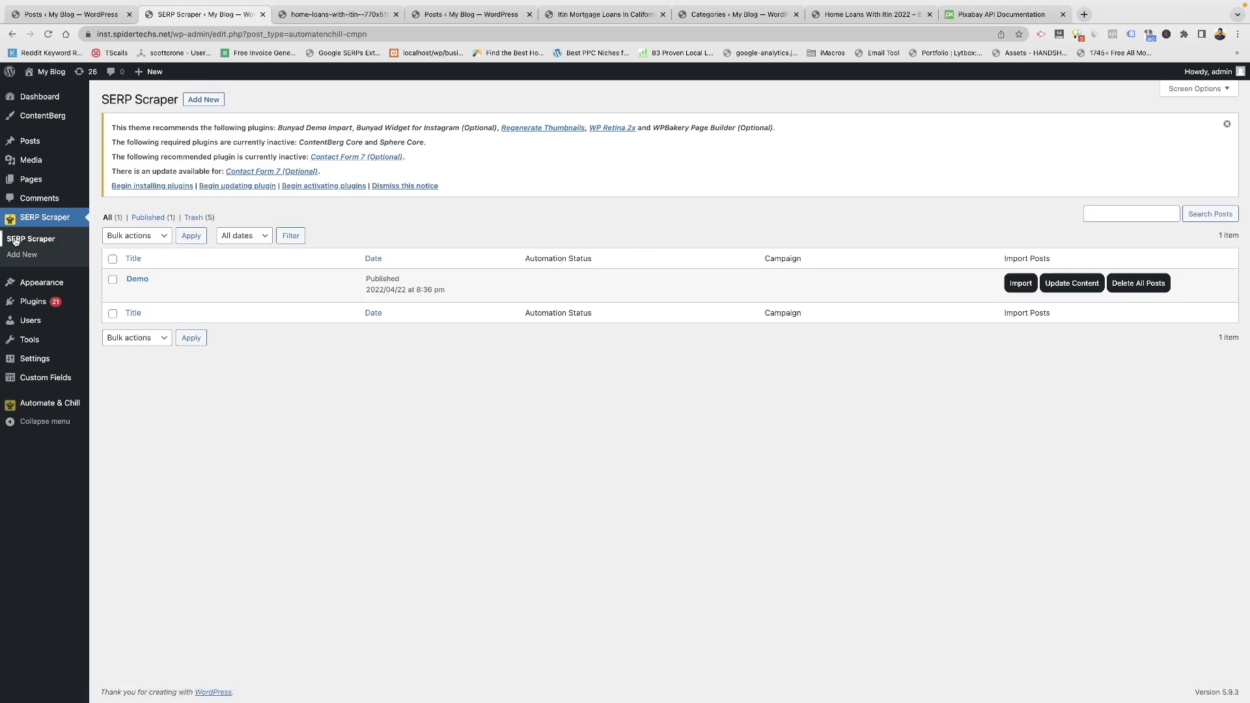
Regenerate the Demo campaign's 3 posts from the updated content format
left_click(1069, 284)
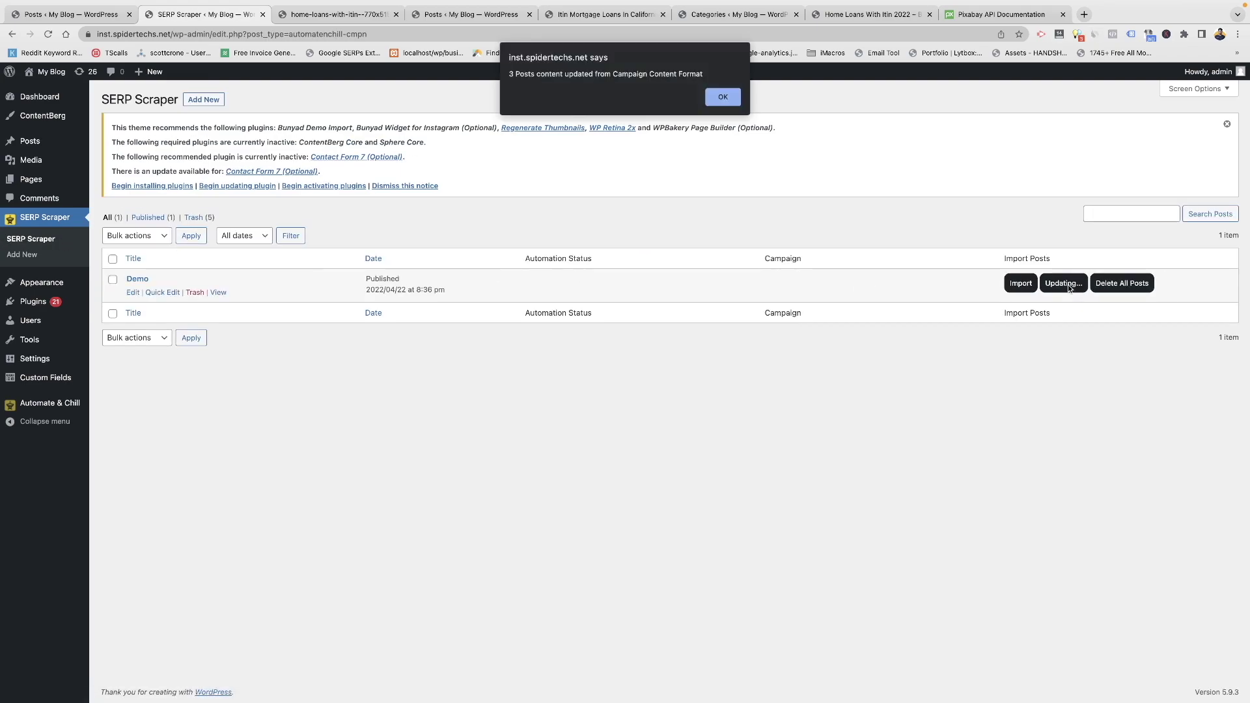
left_click_drag(514, 74, 725, 94)
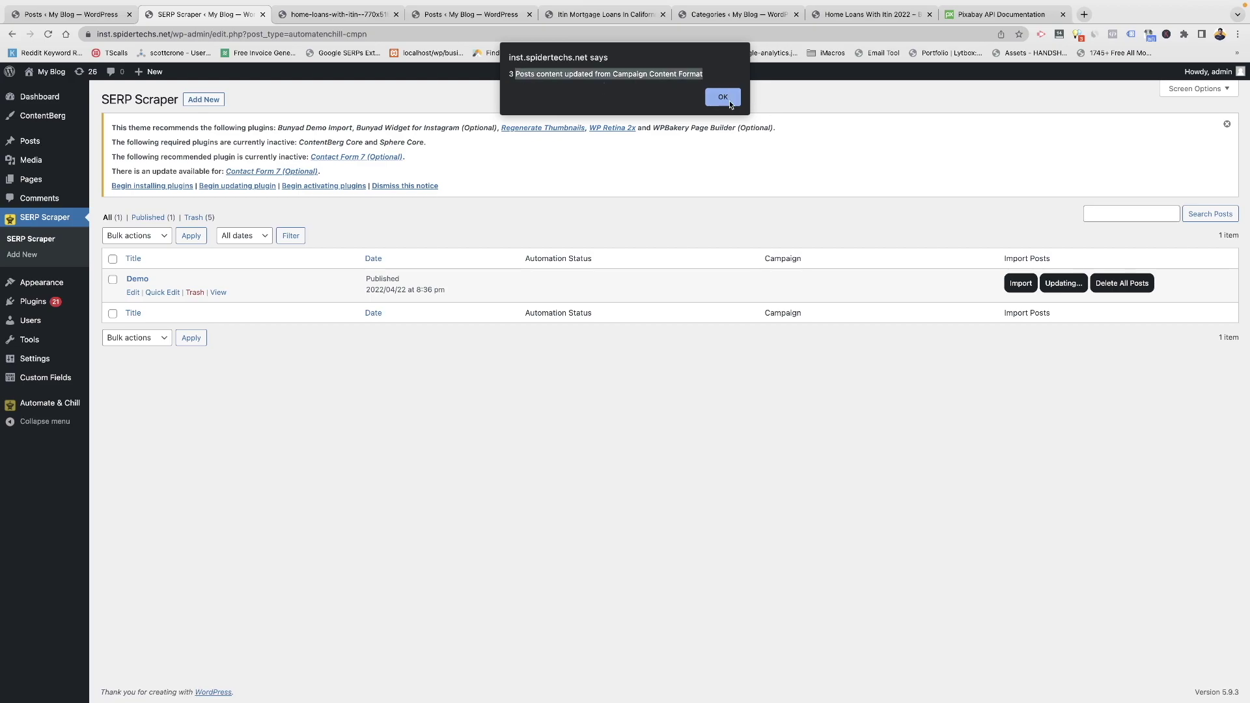
left_click(729, 102)
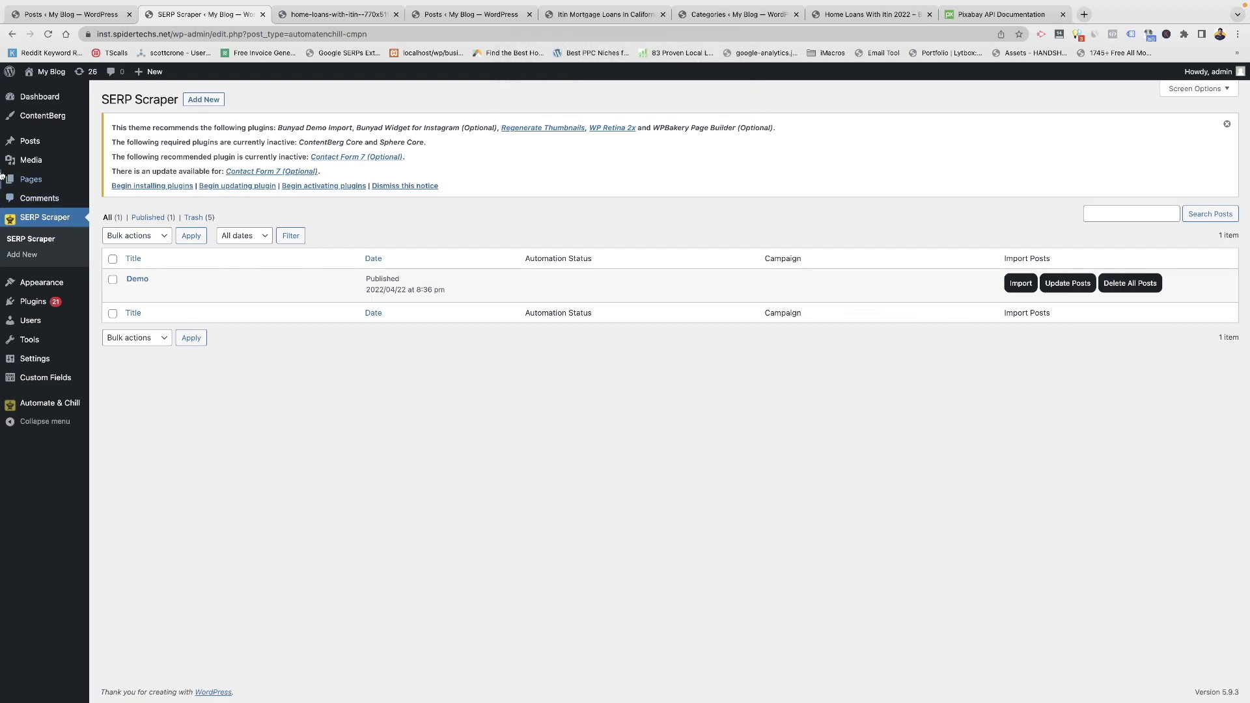
Confirm the live Itin Mortgage Loans 2022 post's intro now ends with 'Updated content structure'
left_click(34, 142)
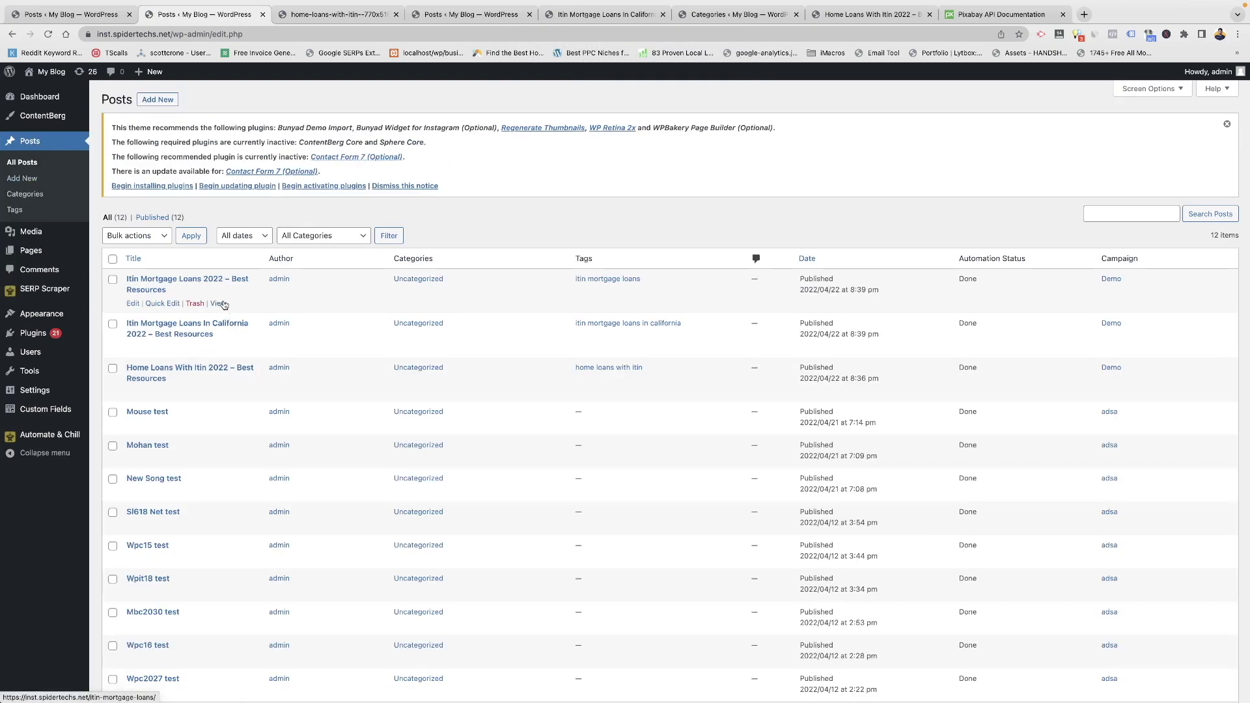
left_click(226, 303, "super")
key("ctrl+Tab")
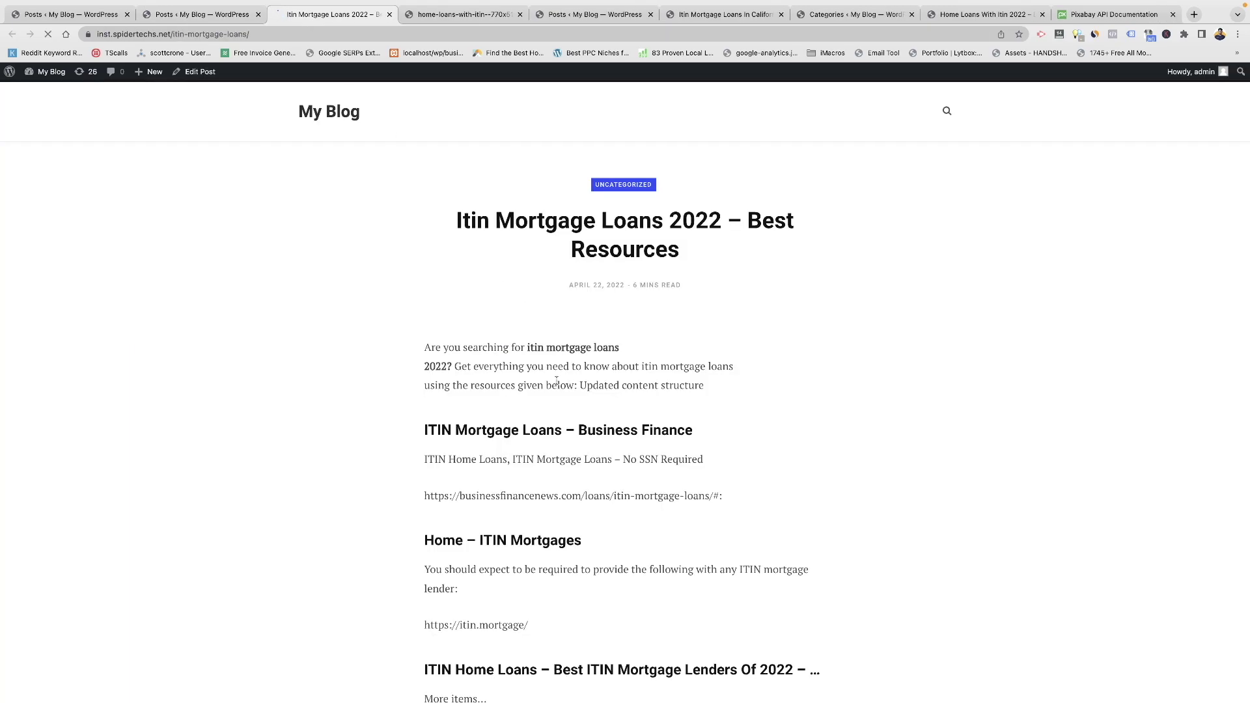
left_click_drag(425, 350, 793, 391)
left_click(583, 386)
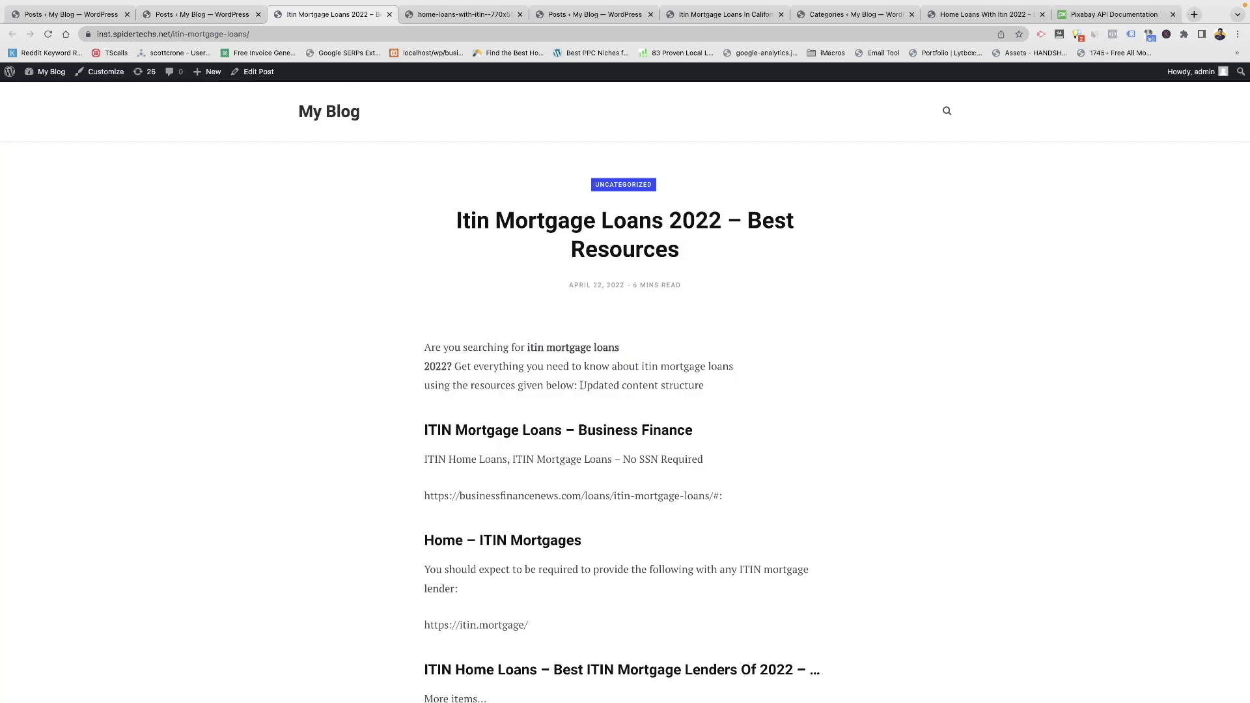
scroll(728, 393, "down", 20)
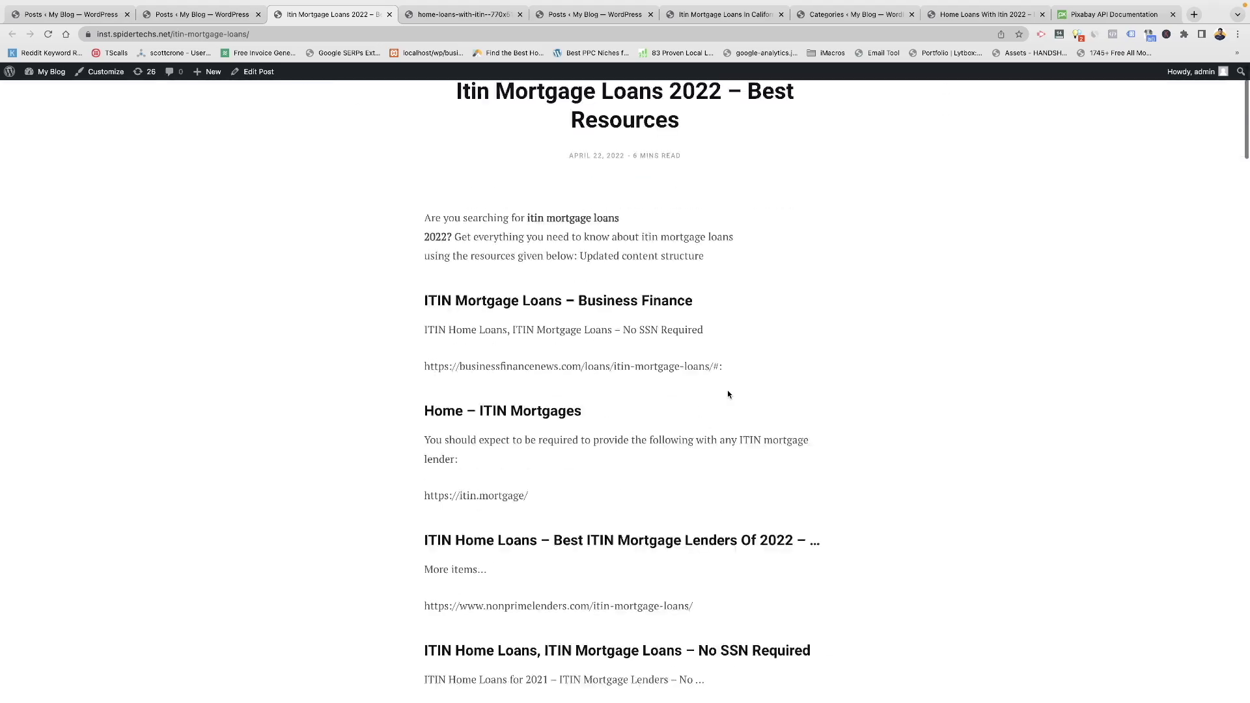
scroll(728, 389, "up", 20)
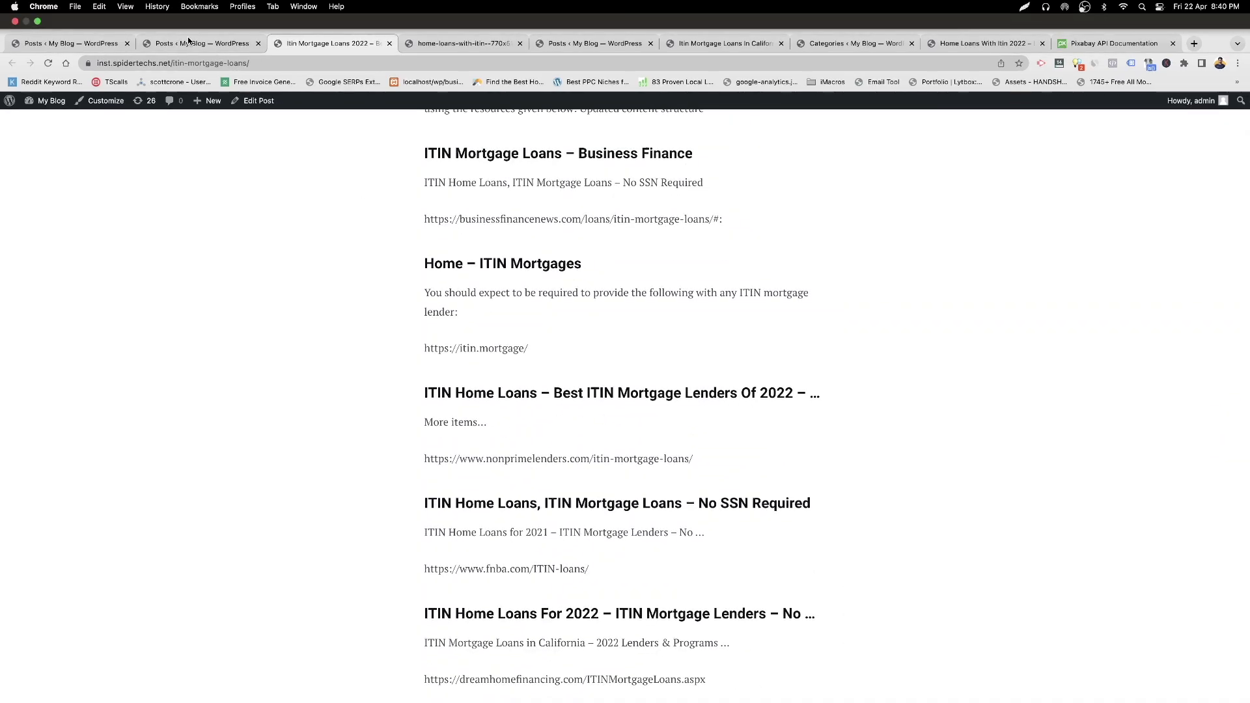
left_click(188, 37)
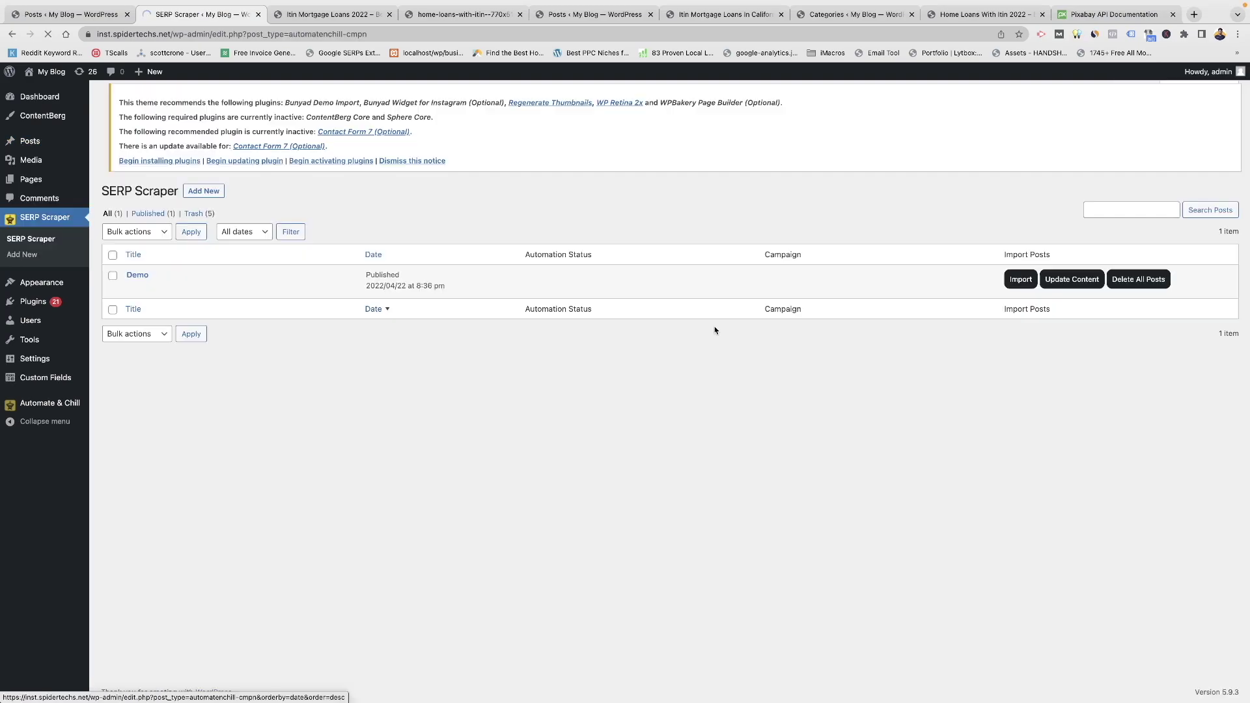
Trash all 3 Demo campaign posts and check that nine posts remain in All Posts
left_click(1120, 284)
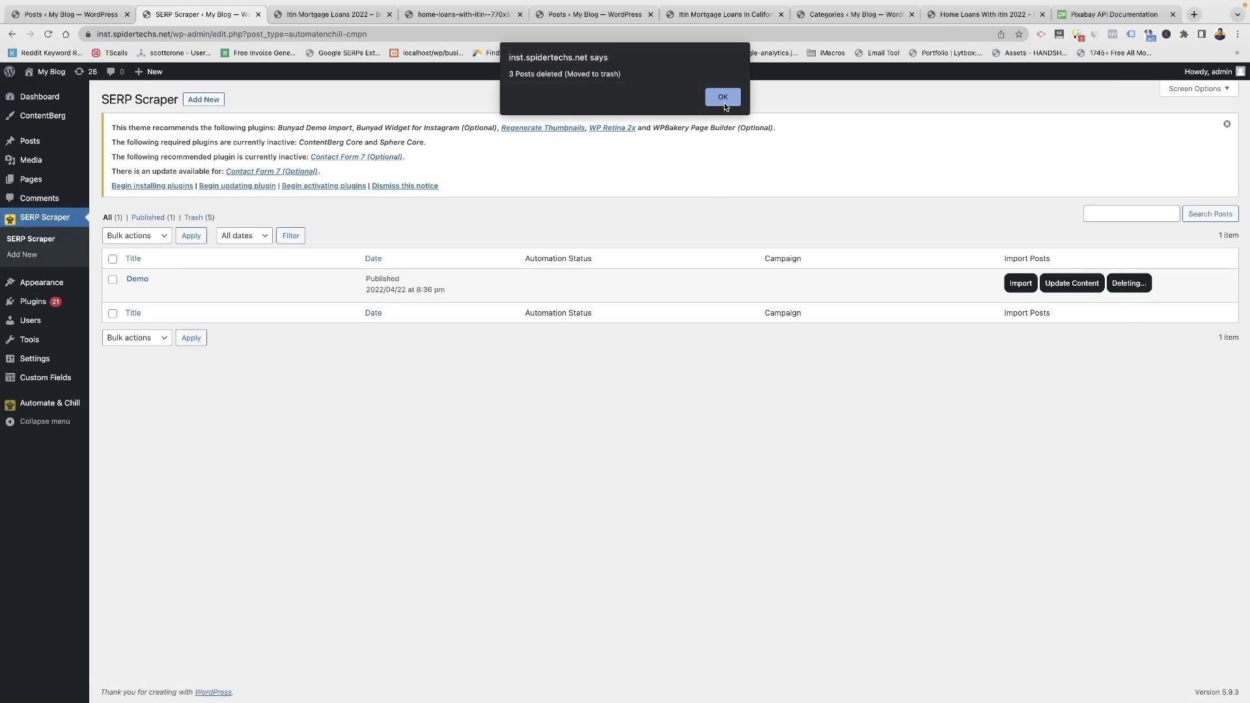
left_click(723, 96)
left_click(49, 147)
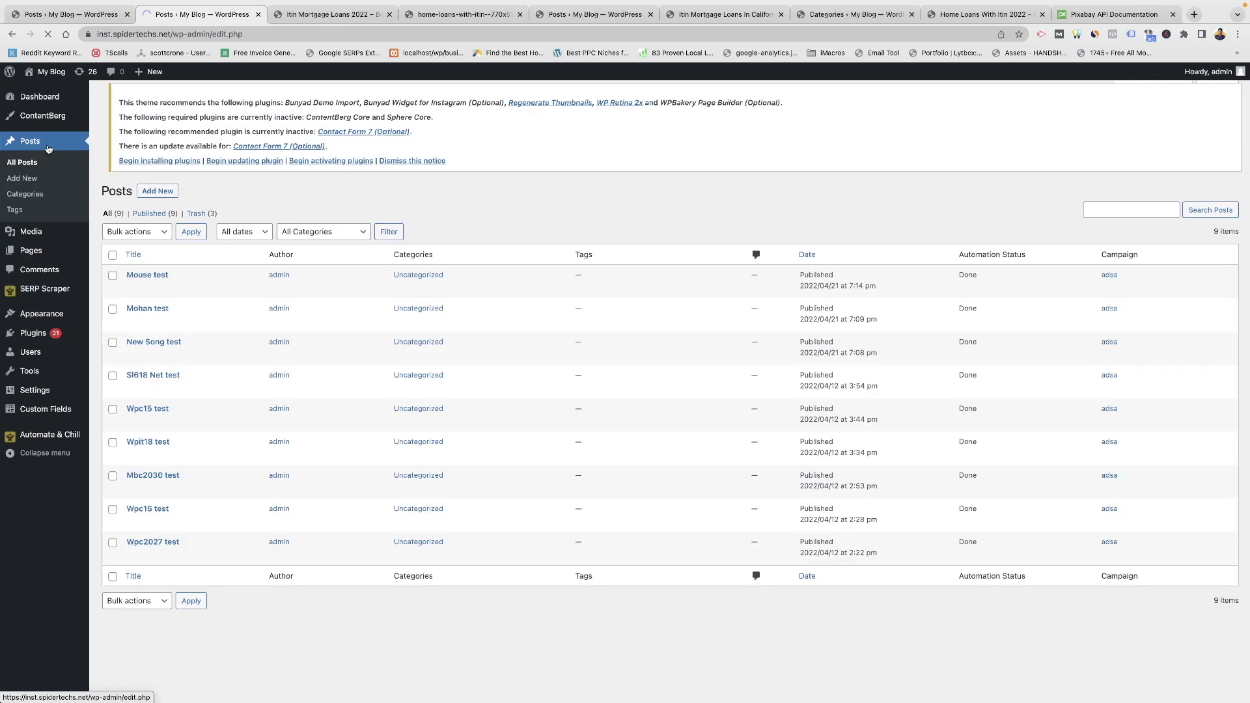